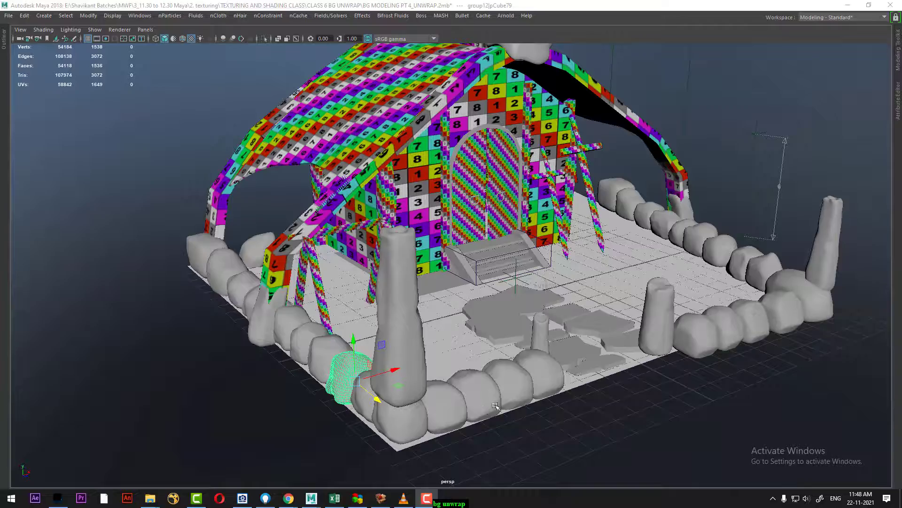
Orbit the camera in closer around the hut
{"action": "scroll", "coordinate": [496, 405], "scroll_direction": "down", "scroll_amount": 3}
{"action": "left_click_drag", "start_coordinate": [496, 406], "coordinate": [666, 252], "text": "alt"}
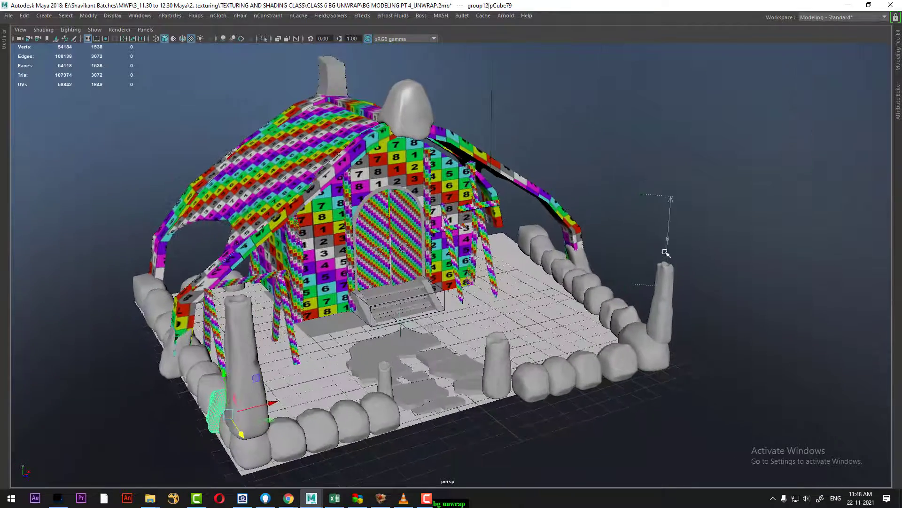
{"action": "left_click", "coordinate": [666, 252]}
{"action": "left_click_drag", "start_coordinate": [472, 244], "coordinate": [500, 269], "text": "alt"}
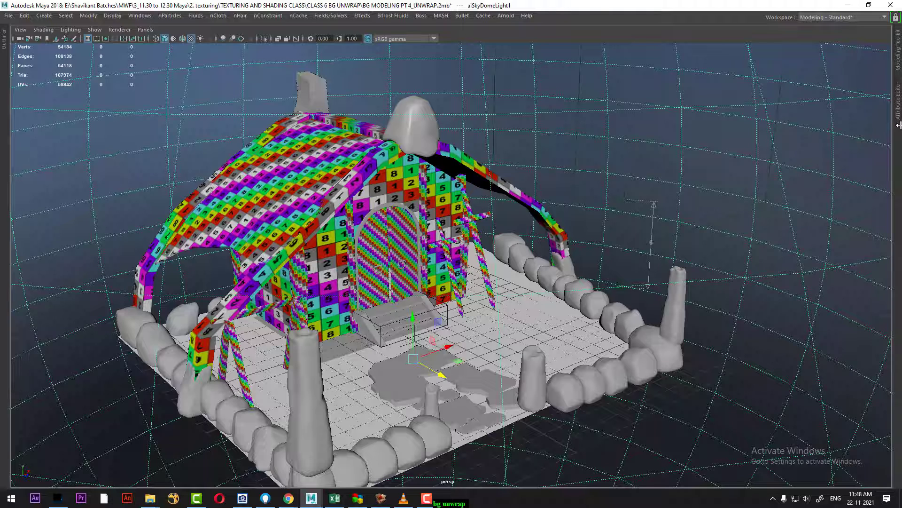
Switch to the UV Editing workspace and widen the perspective view beside the UV Editor
{"action": "left_click", "coordinate": [839, 19]}
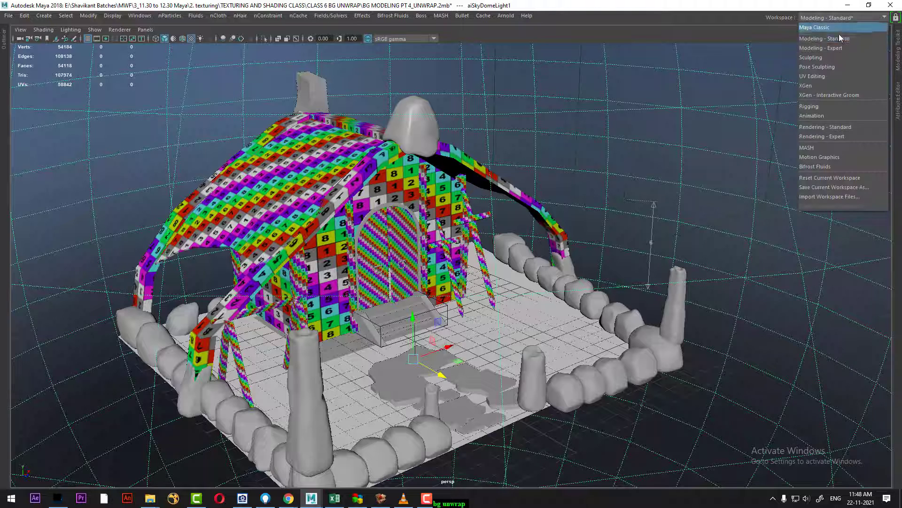
{"action": "left_click", "coordinate": [836, 76]}
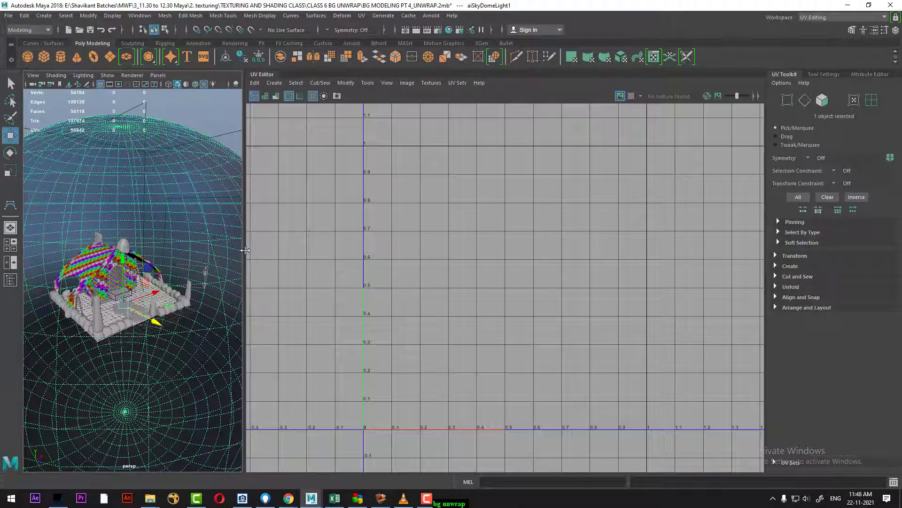
{"action": "left_click_drag", "start_coordinate": [246, 250], "coordinate": [505, 249]}
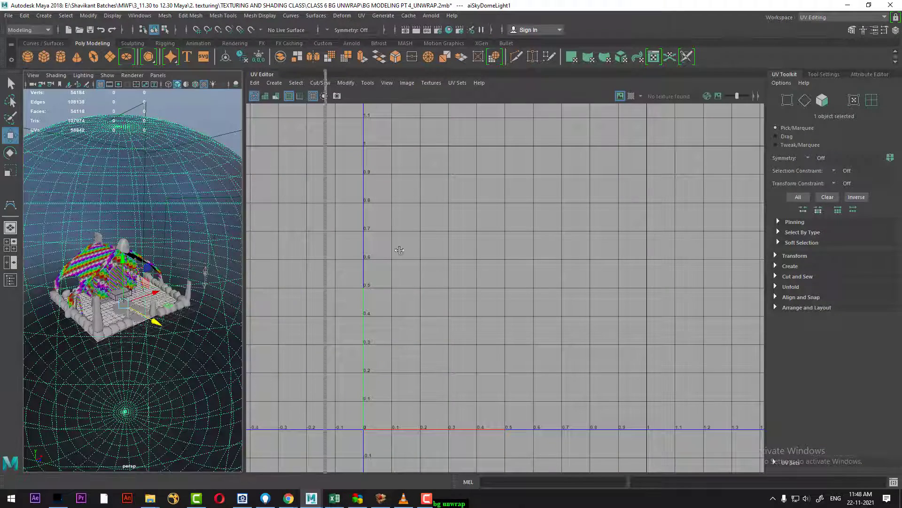
{"action": "scroll", "coordinate": [390, 301], "scroll_direction": "up", "scroll_amount": 2}
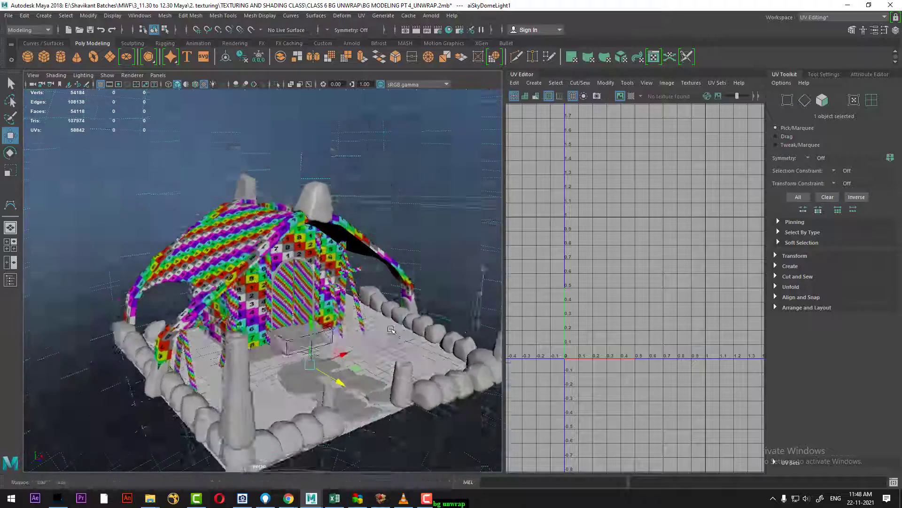
{"action": "scroll", "coordinate": [376, 315], "scroll_direction": "up", "scroll_amount": 2}
{"action": "scroll", "coordinate": [361, 329], "scroll_direction": "up", "scroll_amount": 2}
{"action": "scroll", "coordinate": [342, 351], "scroll_direction": "up", "scroll_amount": 2}
Select the small rounded stone at the wall's base, frame it, and orbit closer
{"action": "mouse_move", "coordinate": [342, 351]}
{"action": "left_mouse_down", "text": "alt"}
{"action": "mouse_move", "coordinate": [300, 320]}
{"action": "mouse_move", "coordinate": [308, 266]}
{"action": "left_mouse_up", "text": "alt"}
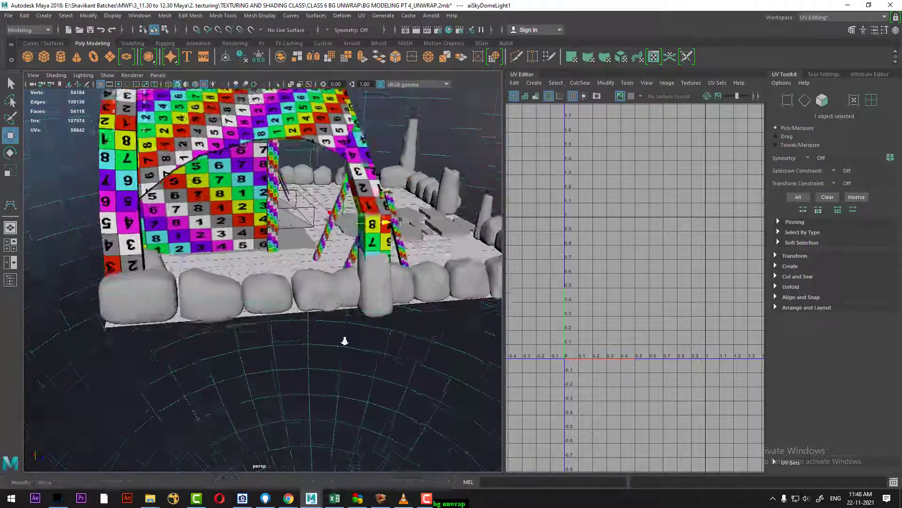
{"action": "left_click", "coordinate": [308, 266]}
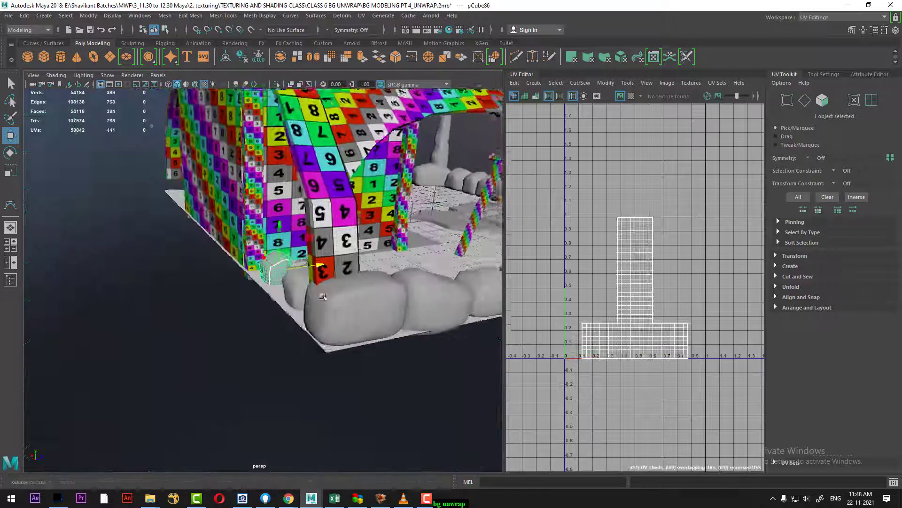
{"action": "key", "text": "f"}
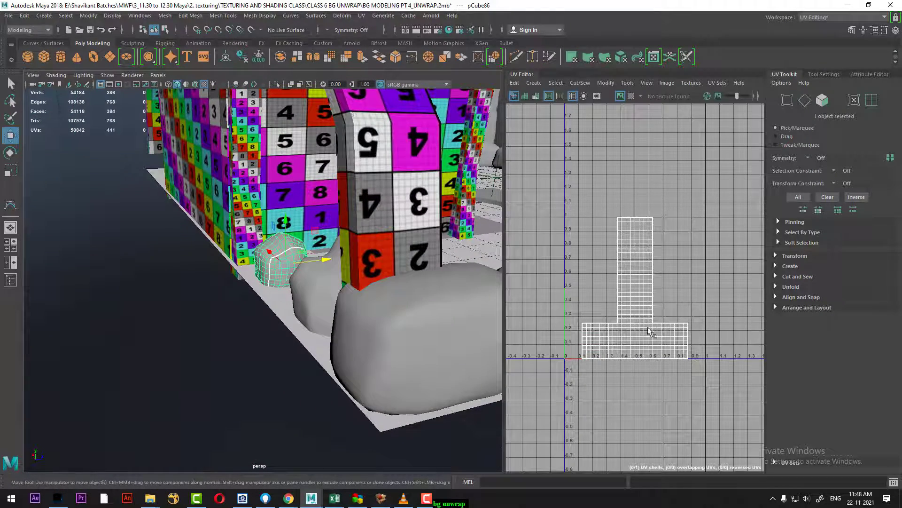
{"action": "mouse_move", "coordinate": [317, 312]}
{"action": "left_mouse_down", "text": "alt"}
{"action": "mouse_move", "coordinate": [380, 316]}
{"action": "mouse_move", "coordinate": [353, 321]}
{"action": "mouse_move", "coordinate": [272, 306]}
{"action": "mouse_move", "coordinate": [242, 322]}
{"action": "mouse_move", "coordinate": [292, 306]}
{"action": "mouse_move", "coordinate": [254, 323]}
{"action": "mouse_move", "coordinate": [301, 325]}
{"action": "left_mouse_up", "text": "alt"}
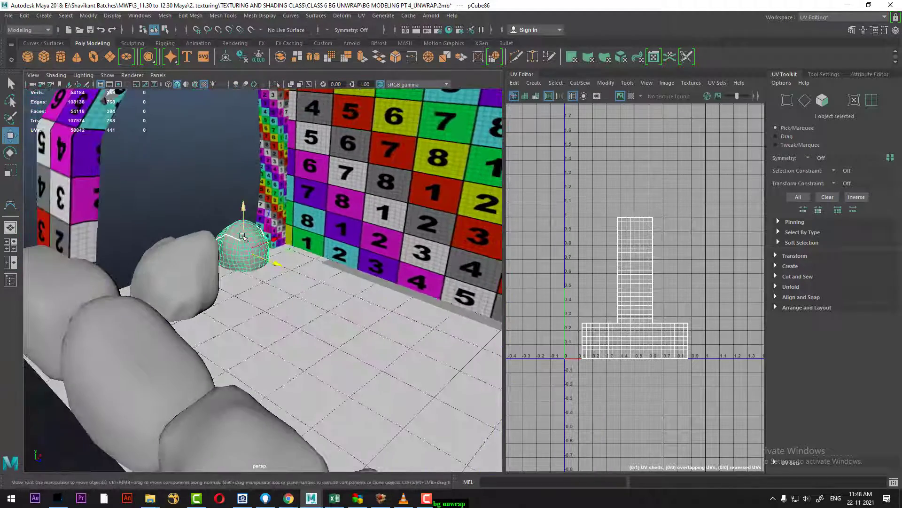
Assign the existing COLOR_CHECKER material to the small rounded stone
{"action": "right_click", "coordinate": [243, 230]}
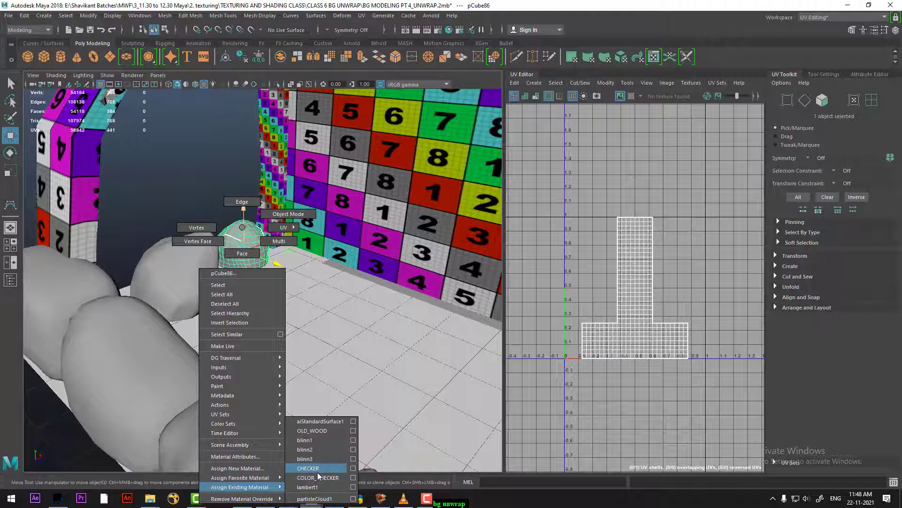
{"action": "left_click", "coordinate": [314, 477]}
{"action": "right_click", "coordinate": [241, 228]}
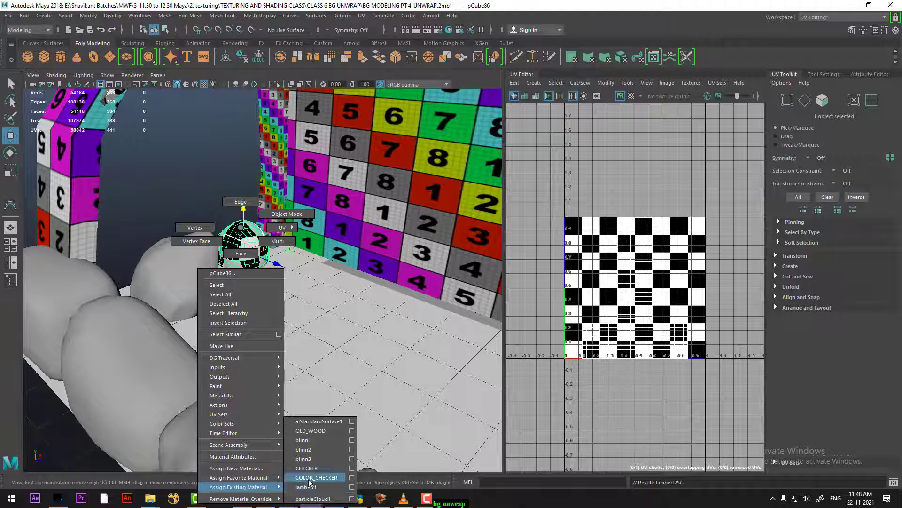
{"action": "left_click", "coordinate": [309, 477]}
{"action": "left_click", "coordinate": [258, 323]}
{"action": "scroll", "coordinate": [254, 323], "scroll_direction": "up", "scroll_amount": 5}
{"action": "scroll", "coordinate": [263, 301], "scroll_direction": "up", "scroll_amount": 4}
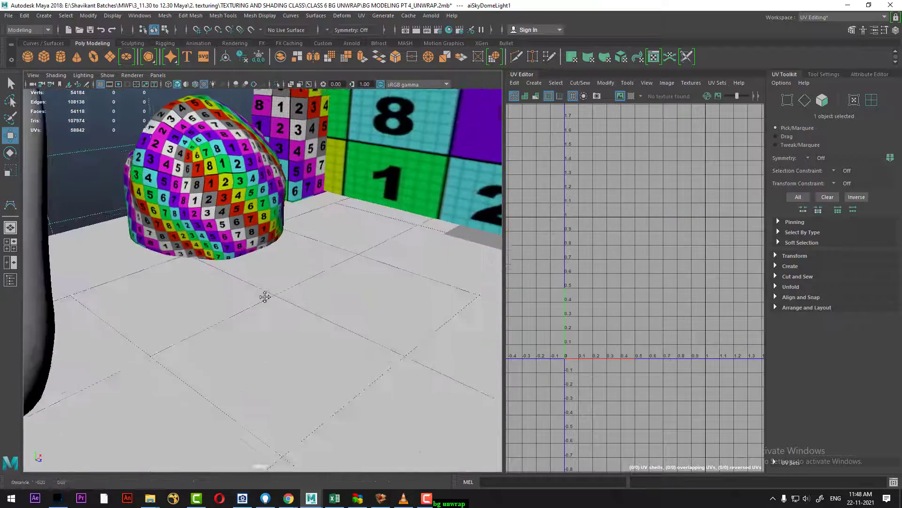
{"action": "left_click_drag", "start_coordinate": [265, 296], "coordinate": [258, 287], "text": "alt"}
Inspect the checkered stone's UVs, then select the large grey rock beside it
{"action": "left_click", "coordinate": [231, 200]}
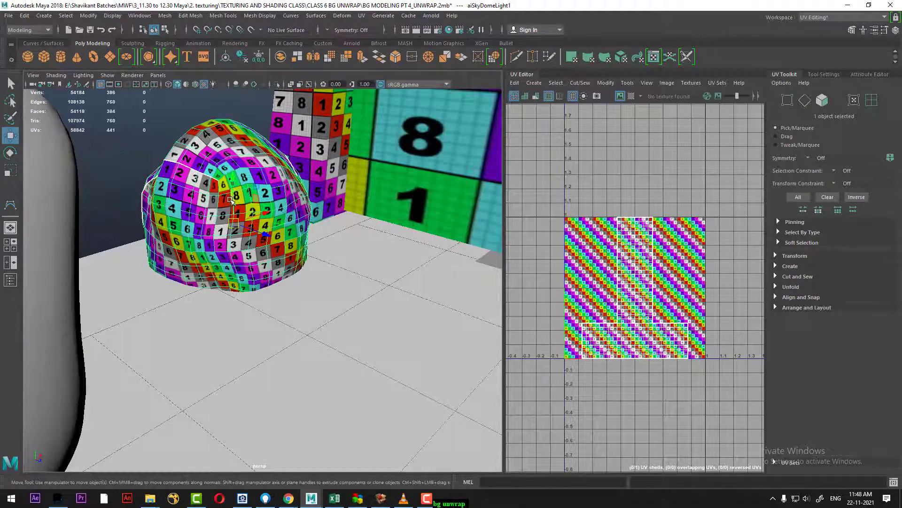
{"action": "mouse_move", "coordinate": [227, 203]}
{"action": "left_mouse_down", "text": "alt"}
{"action": "mouse_move", "coordinate": [374, 276]}
{"action": "mouse_move", "coordinate": [637, 336]}
{"action": "left_mouse_up", "text": "alt"}
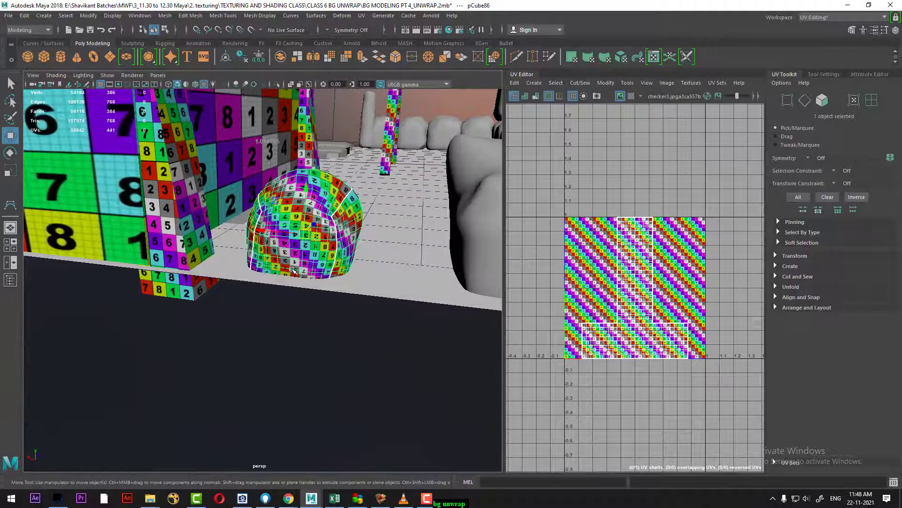
{"action": "mouse_move", "coordinate": [292, 270]}
{"action": "left_mouse_down", "text": "alt"}
{"action": "mouse_move", "coordinate": [442, 253]}
{"action": "mouse_move", "coordinate": [386, 310]}
{"action": "left_mouse_up", "text": "alt"}
{"action": "left_click", "coordinate": [447, 252]}
{"action": "scroll", "coordinate": [307, 299], "scroll_direction": "up", "scroll_amount": 5}
Select all the grey rock's UVs in UV mode, Unfold them, and return to Object Mode
{"action": "scroll", "coordinate": [308, 298], "scroll_direction": "down", "scroll_amount": 5}
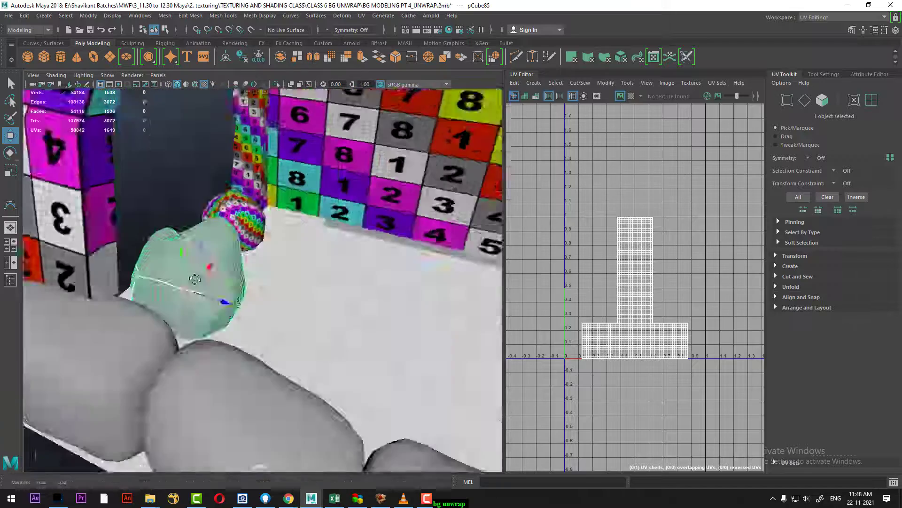
{"action": "left_click_drag", "start_coordinate": [308, 299], "coordinate": [266, 273], "text": "alt"}
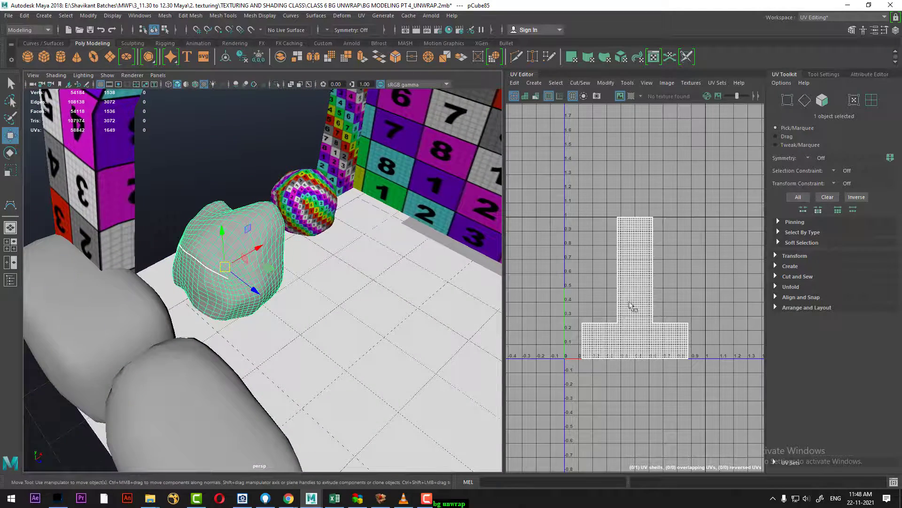
{"action": "scroll", "coordinate": [632, 306], "scroll_direction": "up", "scroll_amount": 2}
{"action": "right_click_drag", "start_coordinate": [641, 258], "coordinate": [704, 235]}
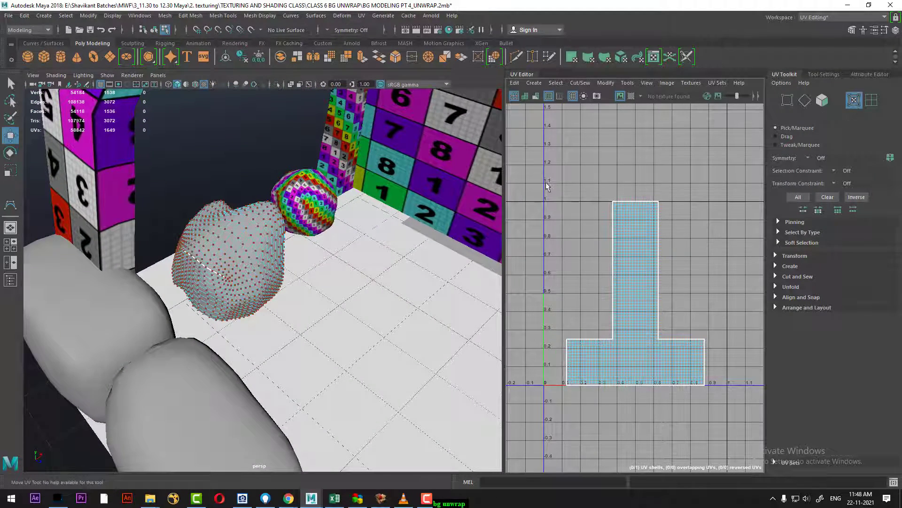
{"action": "left_click_drag", "start_coordinate": [703, 448], "coordinate": [557, 193]}
{"action": "right_click", "coordinate": [683, 230], "text": "shift"}
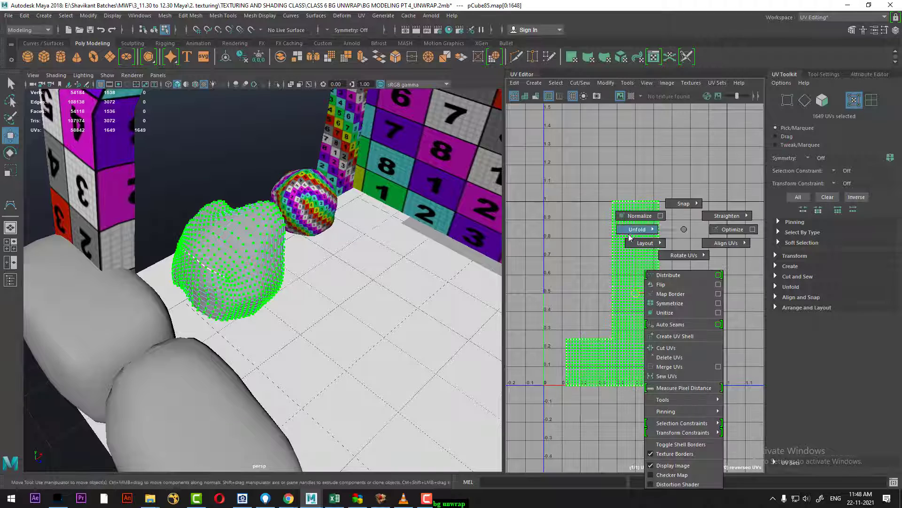
{"action": "left_click", "coordinate": [581, 236]}
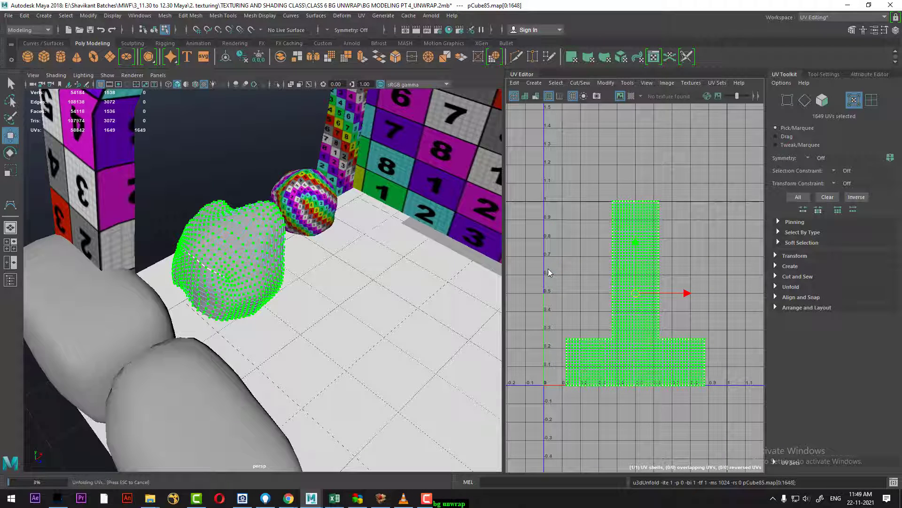
{"action": "scroll", "coordinate": [668, 287], "scroll_direction": "up", "scroll_amount": 1}
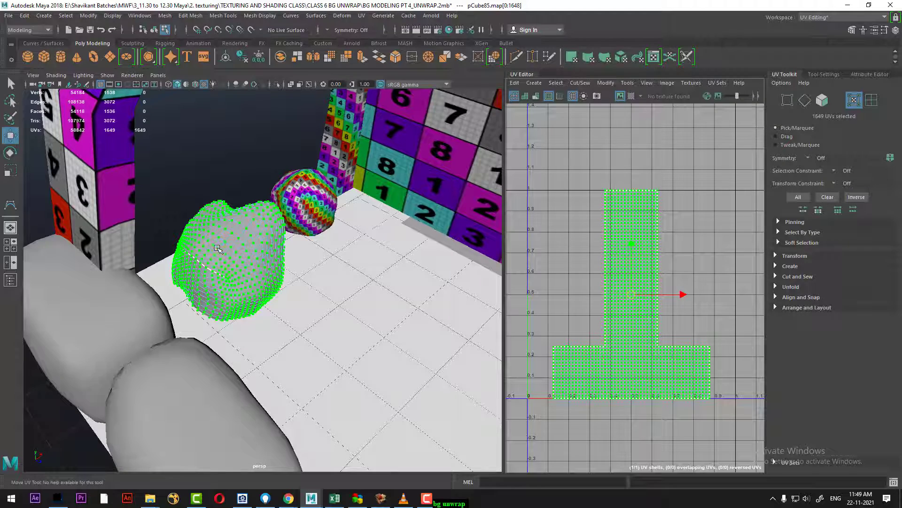
{"action": "left_click_drag", "start_coordinate": [231, 254], "coordinate": [298, 231], "text": "alt"}
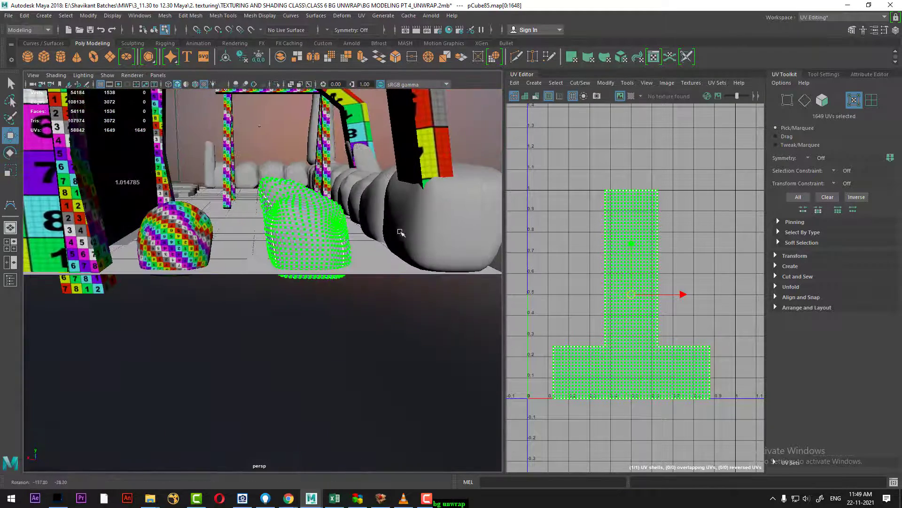
{"action": "right_click_drag", "start_coordinate": [298, 231], "coordinate": [301, 233]}
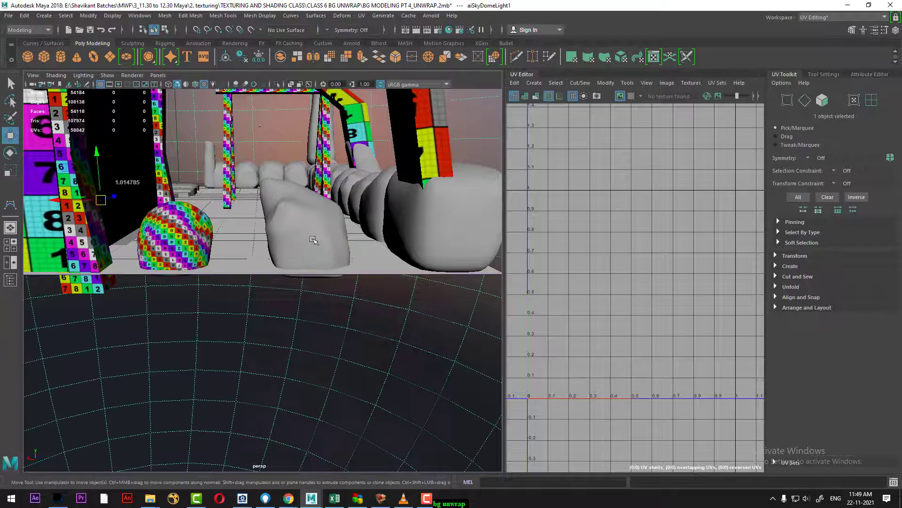
Select the lumpy grey rock, hide all other objects, and expand the UV Toolkit's Create section
{"action": "left_click_drag", "start_coordinate": [237, 252], "coordinate": [299, 301], "text": "alt"}
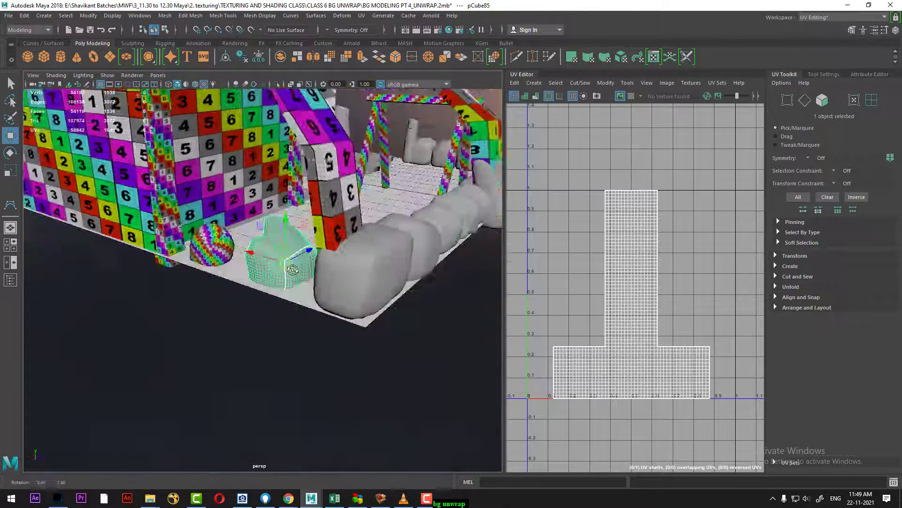
{"action": "left_click", "coordinate": [299, 300]}
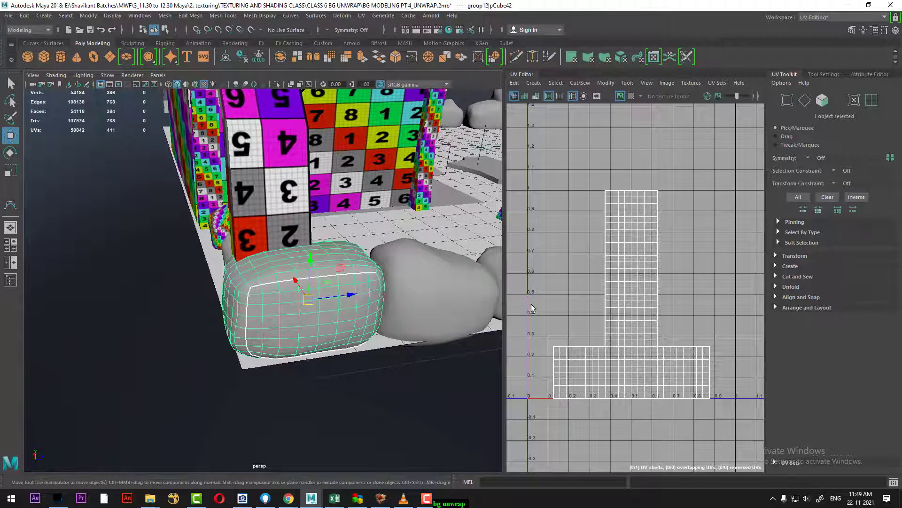
{"action": "left_click_drag", "start_coordinate": [303, 293], "coordinate": [279, 264], "text": "alt"}
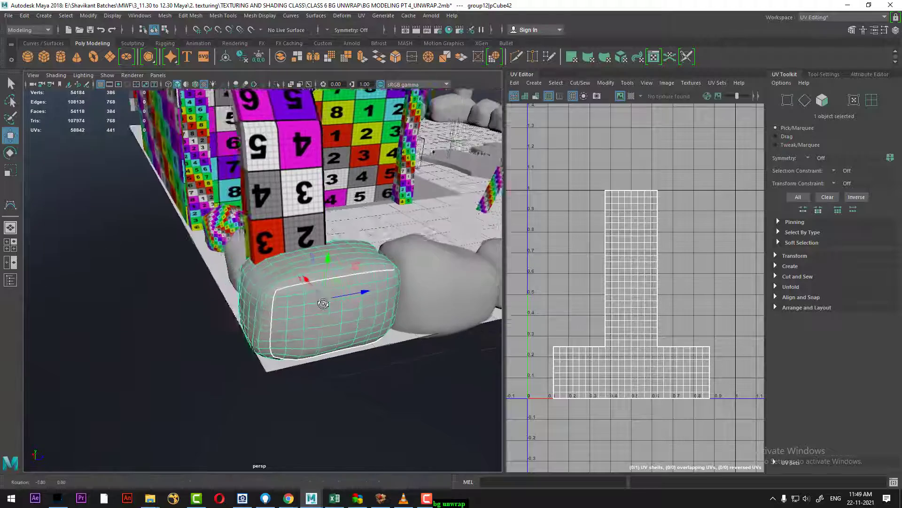
{"action": "left_click", "coordinate": [278, 264]}
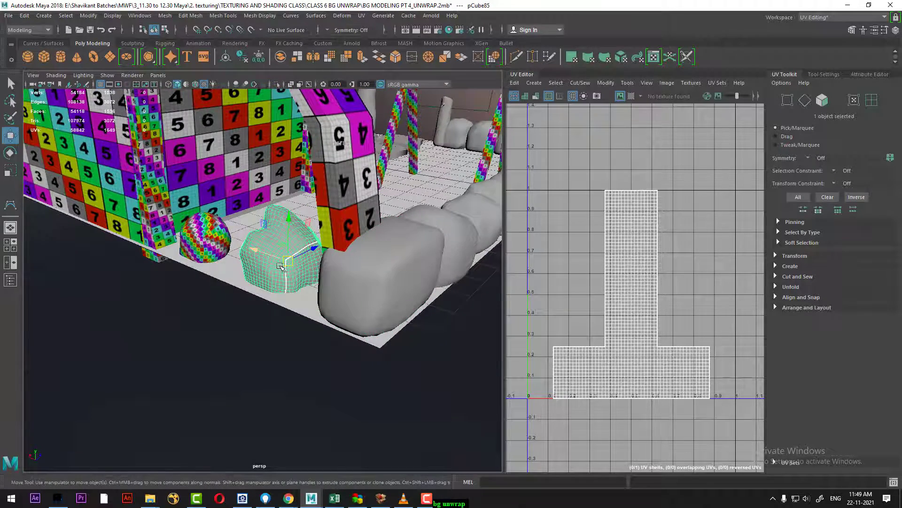
{"action": "key", "text": "alt+h"}
{"action": "scroll", "coordinate": [337, 293], "scroll_direction": "up", "scroll_amount": 5}
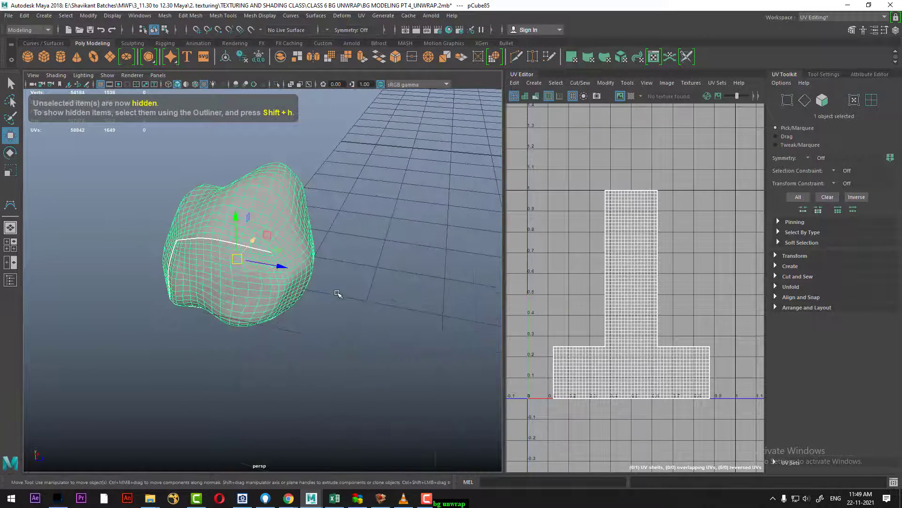
{"action": "left_click", "coordinate": [795, 266]}
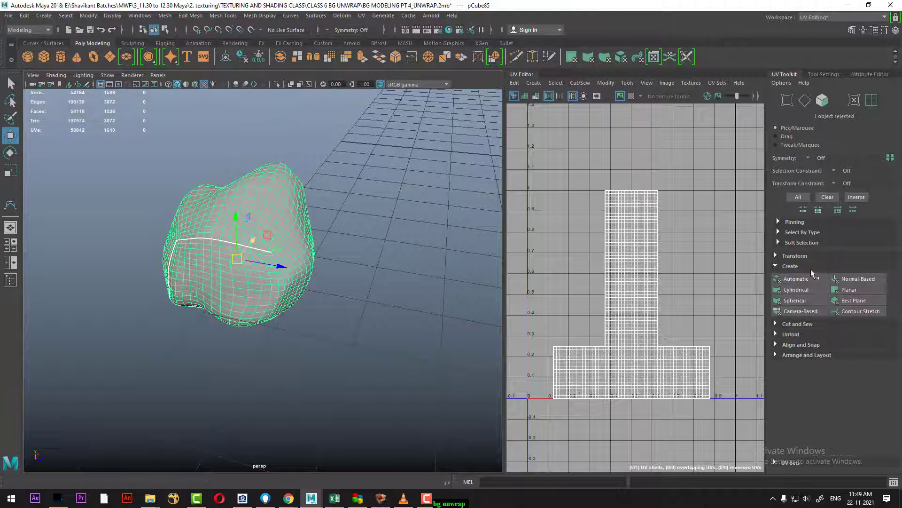
Apply Automatic UV projection to the isolated stone
{"action": "left_click", "coordinate": [806, 281]}
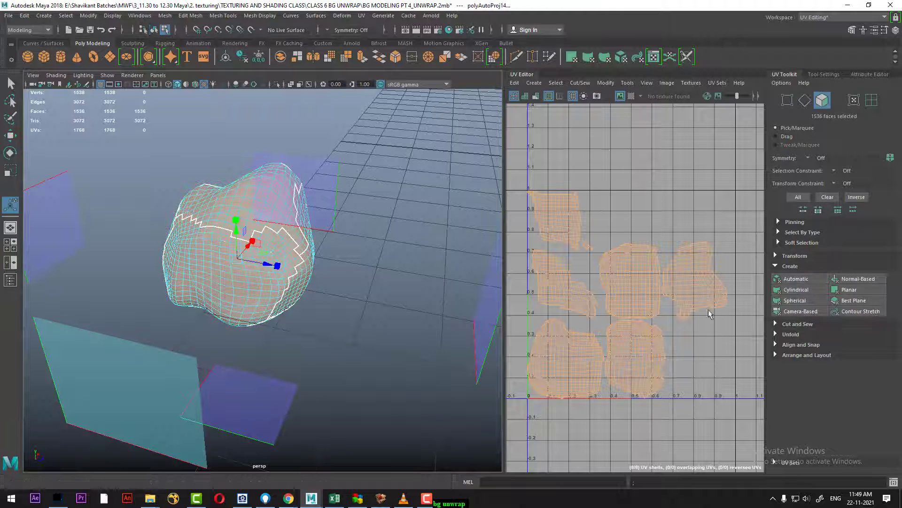
{"action": "left_click_drag", "start_coordinate": [291, 244], "coordinate": [347, 262], "text": "alt"}
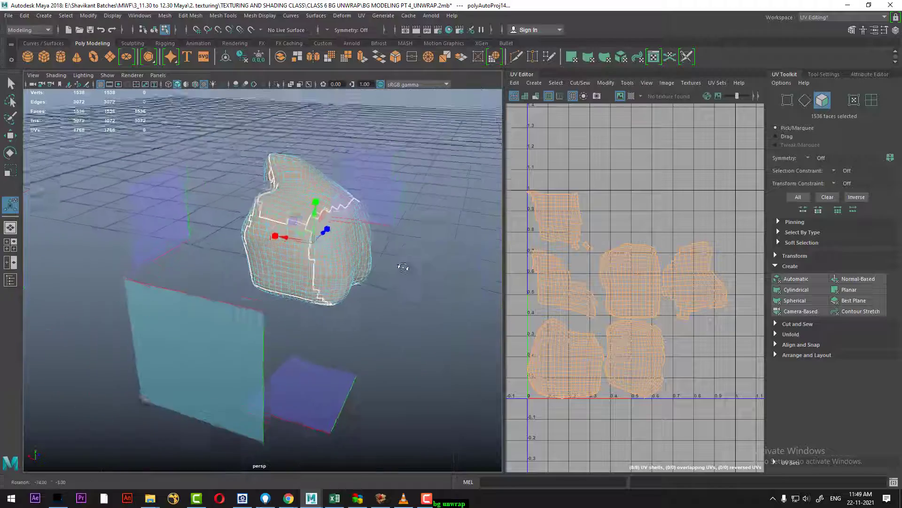
{"action": "scroll", "coordinate": [368, 250], "scroll_direction": "up", "scroll_amount": 2}
Select the 64-edge loop around the stone's underside and Cut the UVs along it
{"action": "right_click_drag", "start_coordinate": [368, 250], "coordinate": [369, 197]}
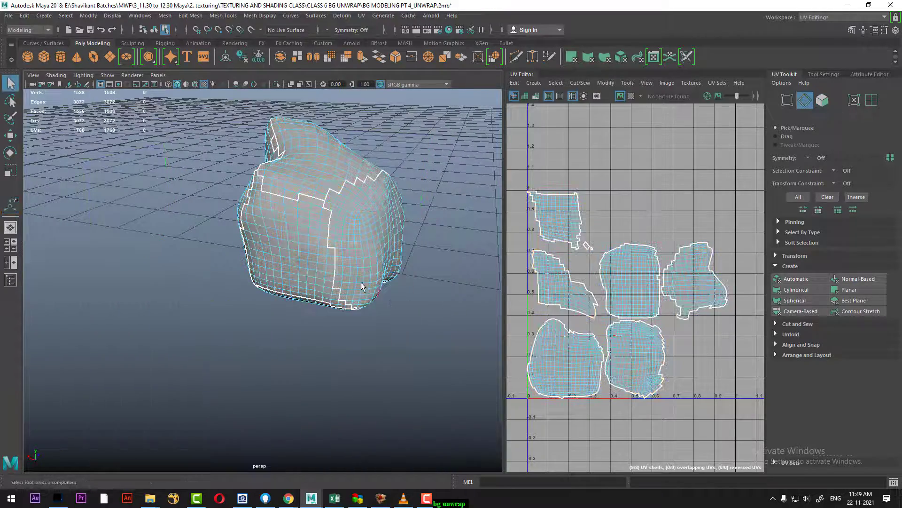
{"action": "left_click_drag", "start_coordinate": [369, 198], "coordinate": [344, 288], "text": "alt"}
{"action": "scroll", "coordinate": [344, 289], "scroll_direction": "up", "scroll_amount": 3}
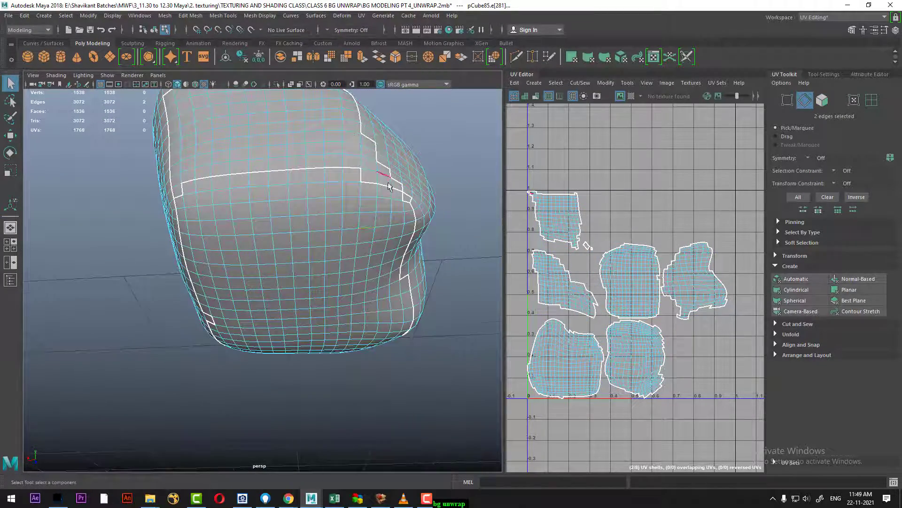
{"action": "left_click_drag", "start_coordinate": [369, 232], "coordinate": [384, 197], "text": "alt"}
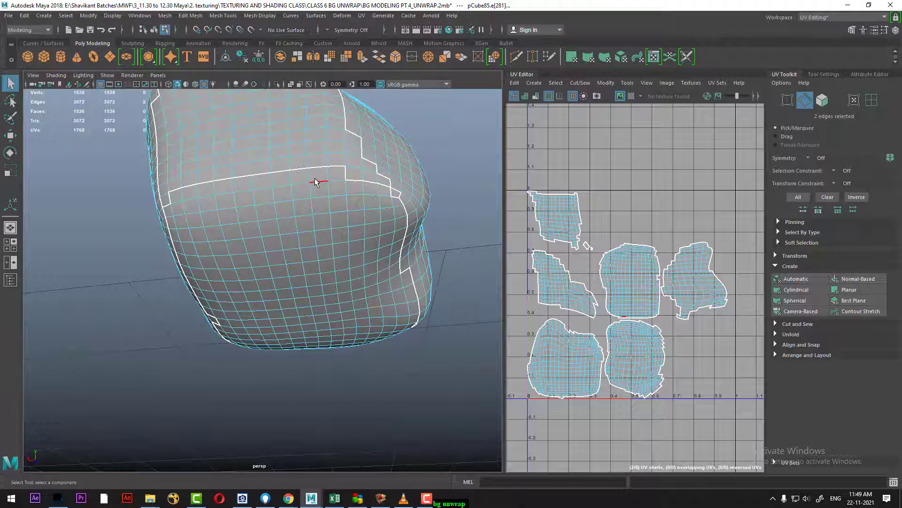
{"action": "mouse_move", "coordinate": [329, 197]}
{"action": "left_mouse_down", "text": "alt"}
{"action": "mouse_move", "coordinate": [484, 204]}
{"action": "mouse_move", "coordinate": [479, 214]}
{"action": "left_mouse_up", "text": "alt"}
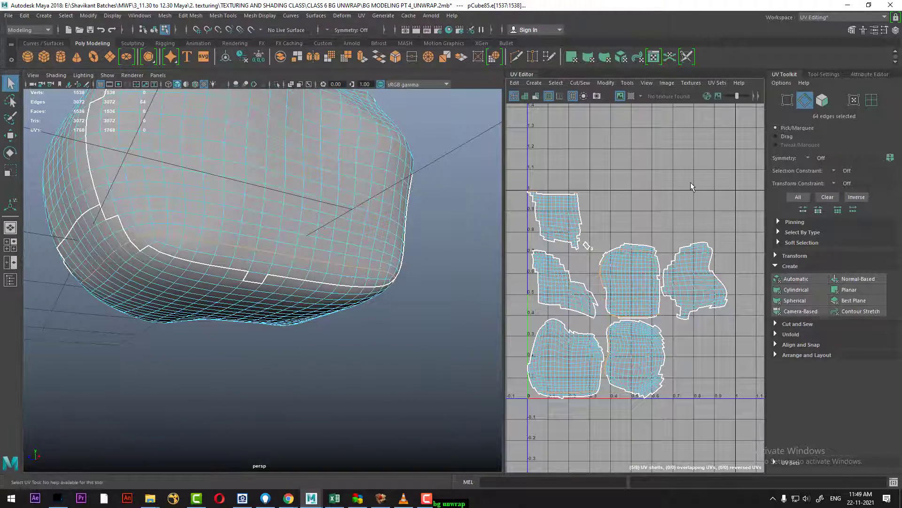
{"action": "right_click_drag", "start_coordinate": [690, 182], "coordinate": [593, 248], "text": "shift"}
{"action": "key", "text": "w"}
{"action": "mouse_move", "coordinate": [375, 291]}
{"action": "left_mouse_down", "text": "alt"}
{"action": "mouse_move", "coordinate": [281, 268]}
{"action": "mouse_move", "coordinate": [216, 266]}
{"action": "left_mouse_up", "text": "alt"}
{"action": "scroll", "coordinate": [634, 260], "scroll_direction": "down", "scroll_amount": 3}
Clear the edge selection and orbit around the stone to inspect its seams
{"action": "scroll", "coordinate": [625, 217], "scroll_direction": "up", "scroll_amount": 1}
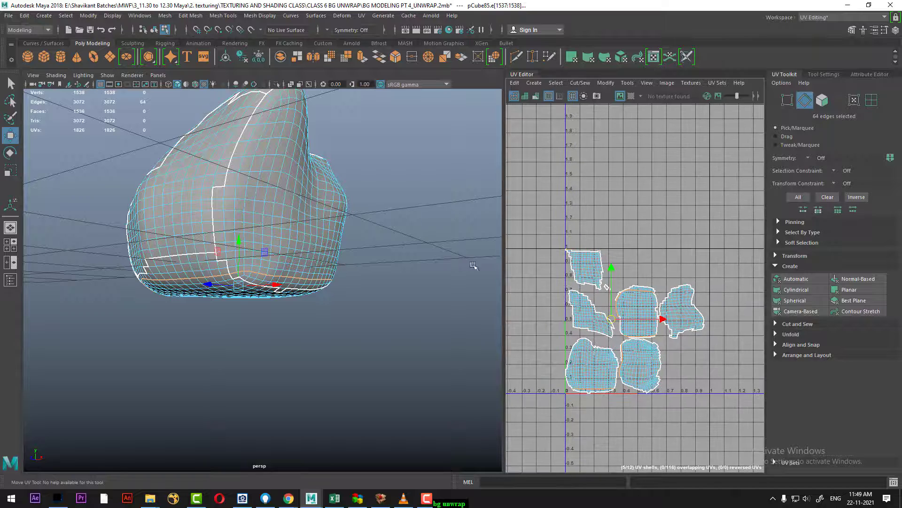
{"action": "left_click_drag", "start_coordinate": [283, 218], "coordinate": [235, 228], "text": "alt"}
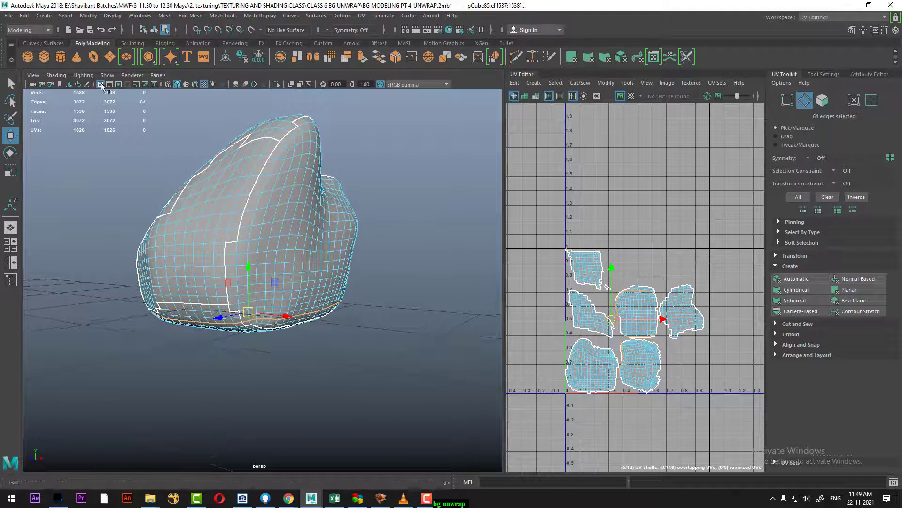
{"action": "left_click", "coordinate": [670, 256]}
{"action": "middle_click_drag", "start_coordinate": [565, 332], "coordinate": [556, 278], "text": "alt"}
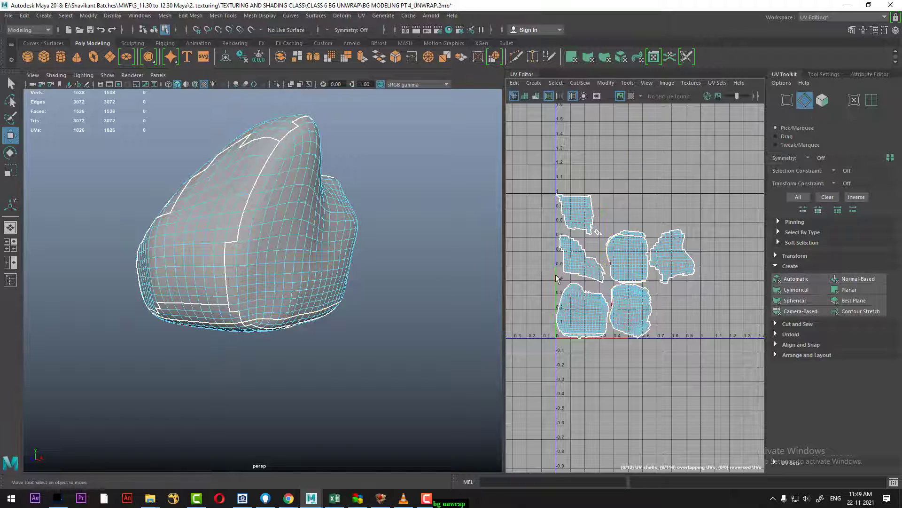
{"action": "scroll", "coordinate": [278, 294], "scroll_direction": "up", "scroll_amount": 2}
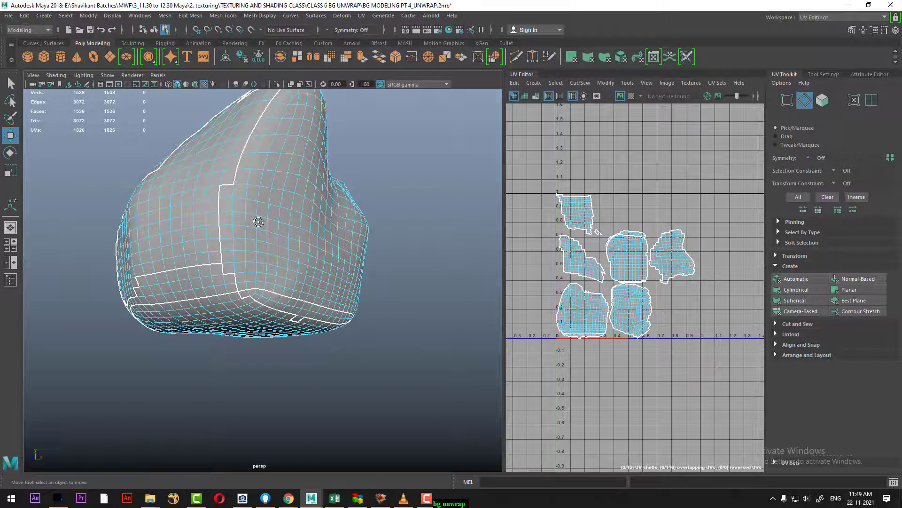
{"action": "mouse_move", "coordinate": [258, 221]}
{"action": "left_mouse_down", "text": "alt"}
{"action": "mouse_move", "coordinate": [330, 221]}
{"action": "mouse_move", "coordinate": [250, 274]}
{"action": "left_mouse_up", "text": "alt"}
{"action": "left_click_drag", "start_coordinate": [275, 212], "coordinate": [167, 193], "text": "alt"}
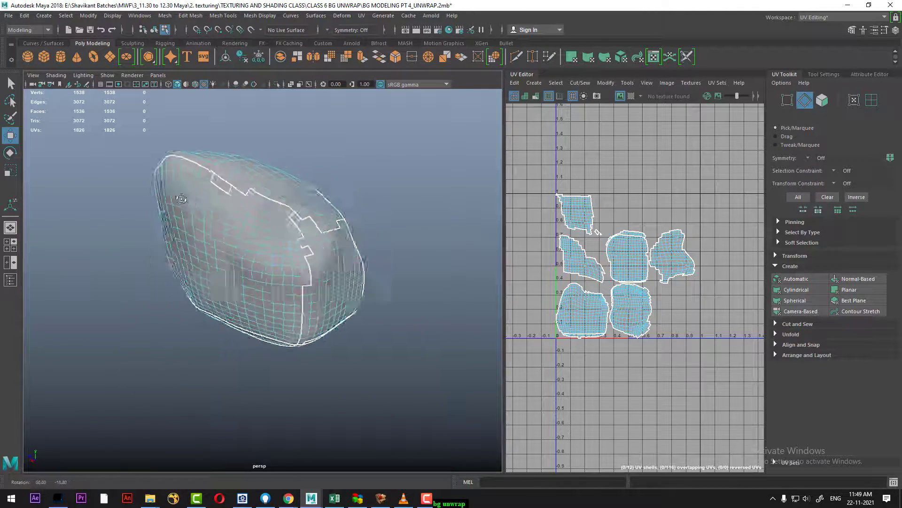
{"action": "right_click_drag", "start_coordinate": [191, 194], "coordinate": [273, 214], "text": "alt"}
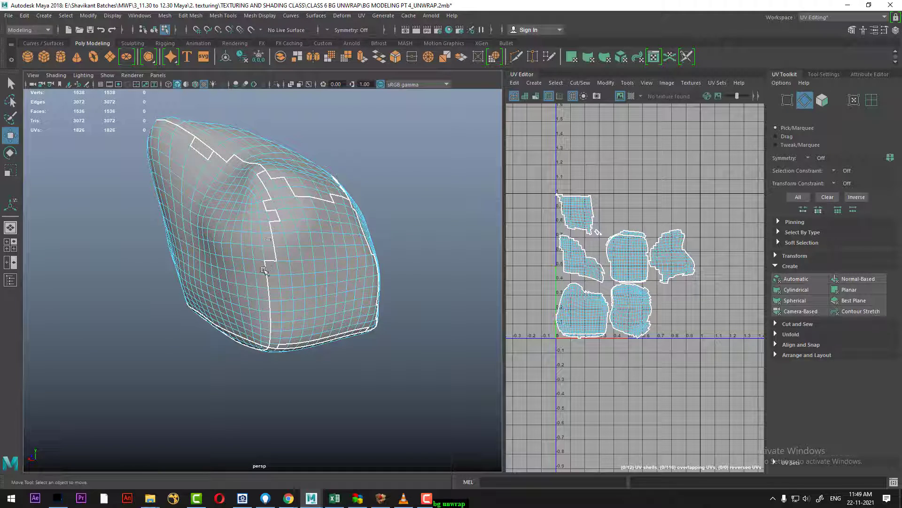
{"action": "left_click_drag", "start_coordinate": [264, 270], "coordinate": [268, 258], "text": "alt"}
Reapply Automatic UV projection to the stone in Object Mode
{"action": "key", "text": "F8"}
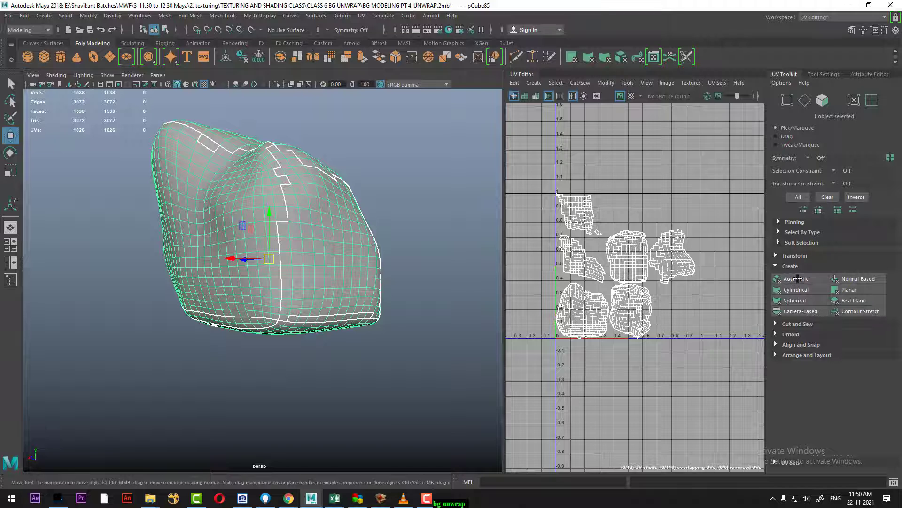
{"action": "left_click", "coordinate": [798, 279]}
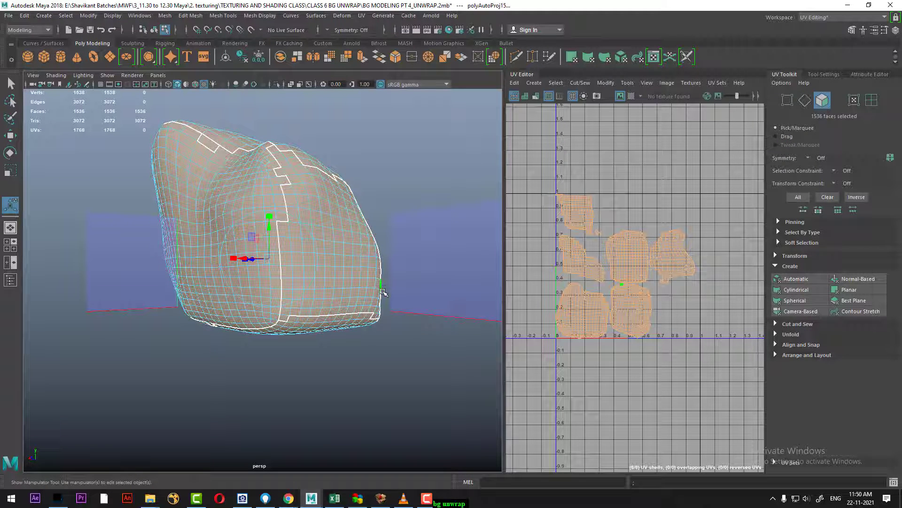
{"action": "right_click_drag", "start_coordinate": [317, 235], "coordinate": [365, 210]}
{"action": "left_click", "coordinate": [386, 157]}
{"action": "left_click", "coordinate": [292, 278]}
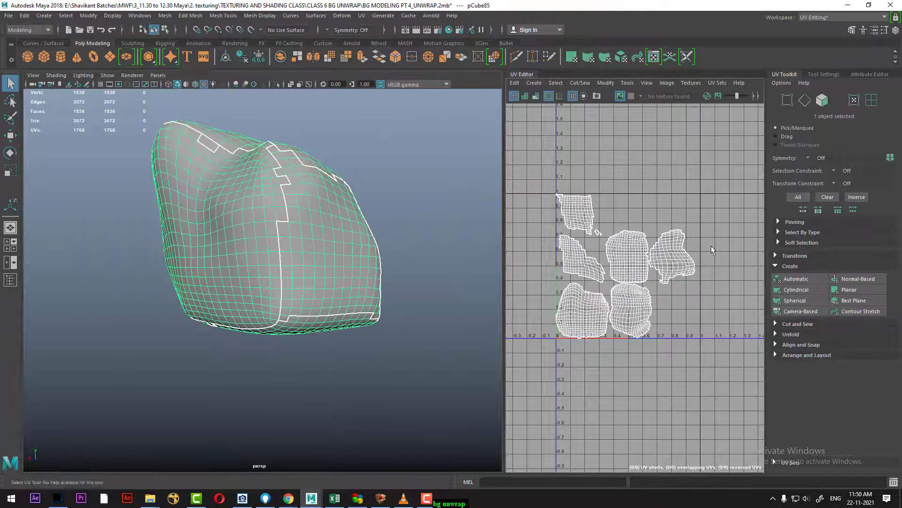
{"action": "scroll", "coordinate": [712, 249], "scroll_direction": "up", "scroll_amount": 2}
{"action": "scroll", "coordinate": [287, 242], "scroll_direction": "up", "scroll_amount": 3}
Select a seam edge and Move and Sew UVs to merge two shells
{"action": "key", "text": "F10"}
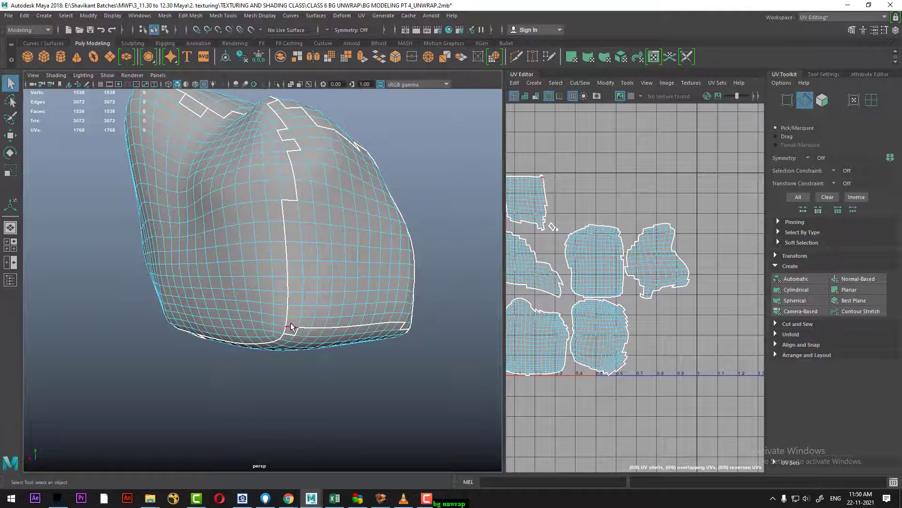
{"action": "left_click", "coordinate": [287, 324]}
{"action": "scroll", "coordinate": [649, 329], "scroll_direction": "down", "scroll_amount": 3}
{"action": "right_click_drag", "start_coordinate": [649, 329], "coordinate": [636, 191], "text": "shift"}
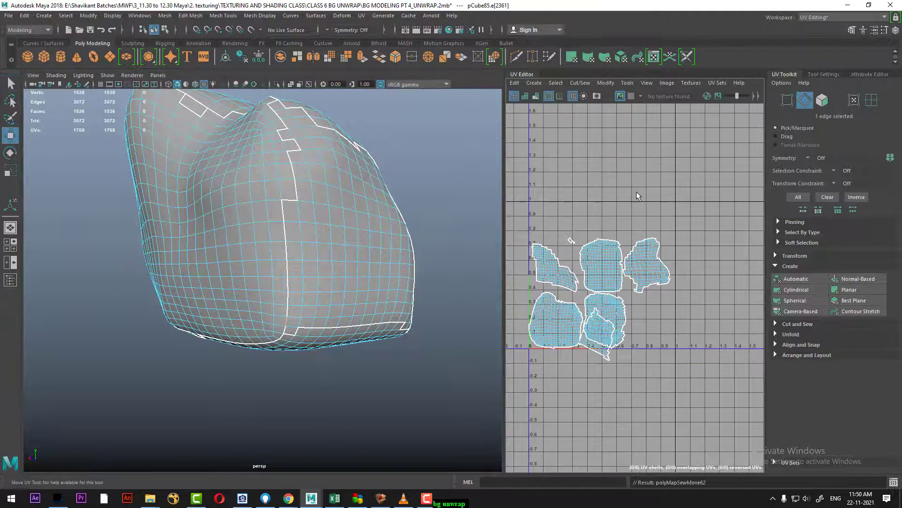
{"action": "key", "text": "w"}
{"action": "scroll", "coordinate": [628, 306], "scroll_direction": "up", "scroll_amount": 2}
{"action": "left_click", "coordinate": [854, 100]}
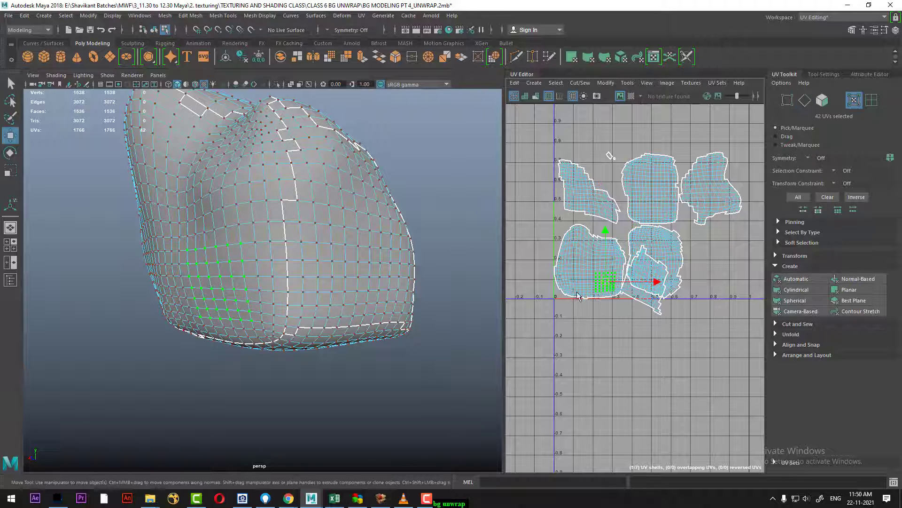
Select the lower-left UV shell and move it below the 0 line
{"action": "left_click", "coordinate": [822, 100]}
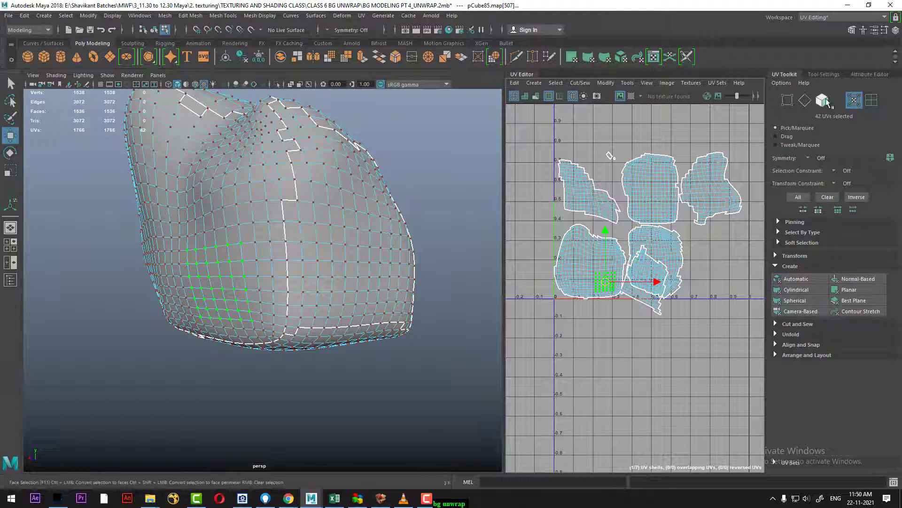
{"action": "left_click", "coordinate": [591, 284]}
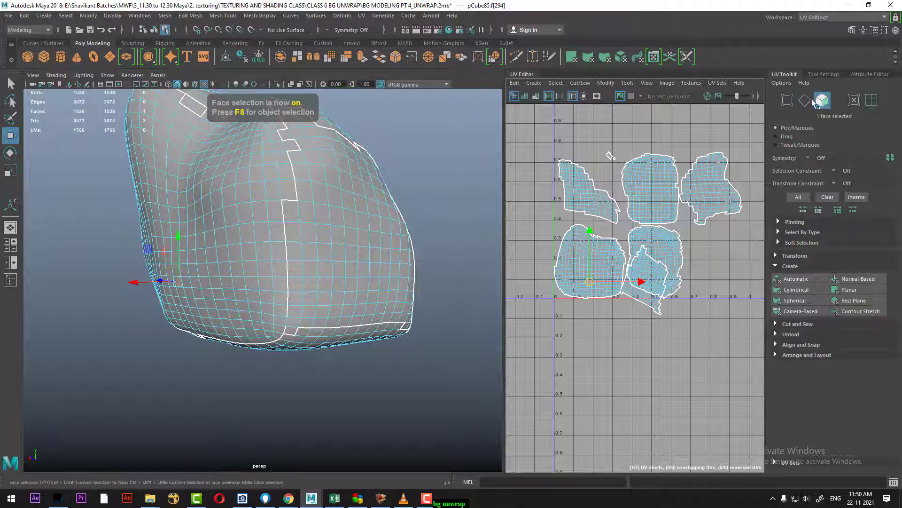
{"action": "left_click", "coordinate": [789, 105]}
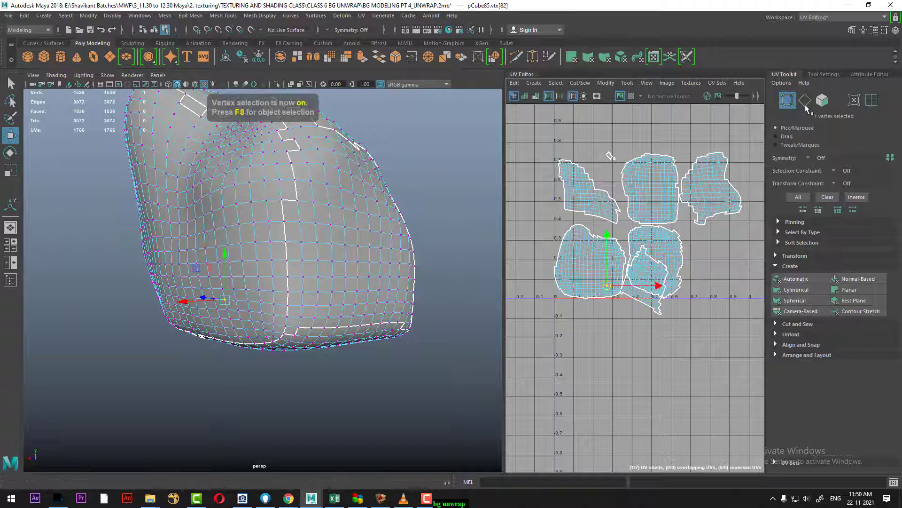
{"action": "key", "text": "F10"}
{"action": "left_click", "coordinate": [611, 285]}
{"action": "key", "text": "F11"}
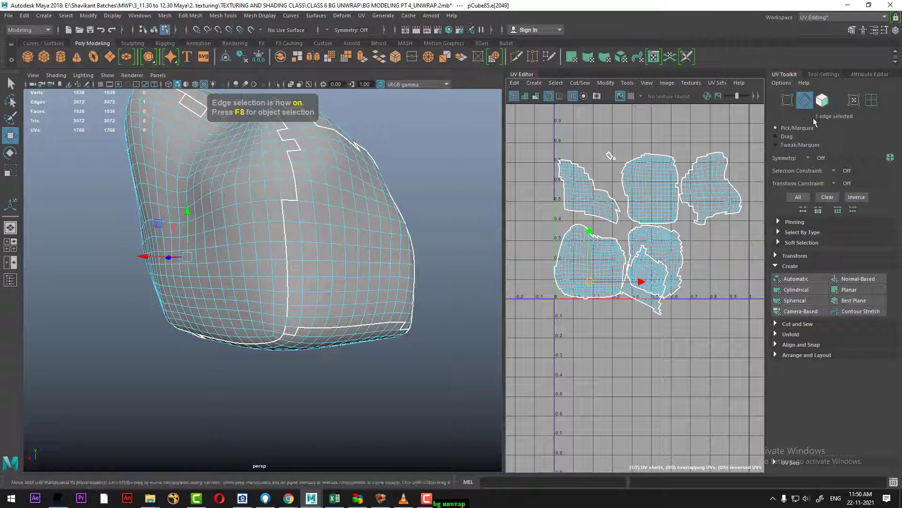
{"action": "key", "text": "alt+F9"}
{"action": "left_click", "coordinate": [588, 285]}
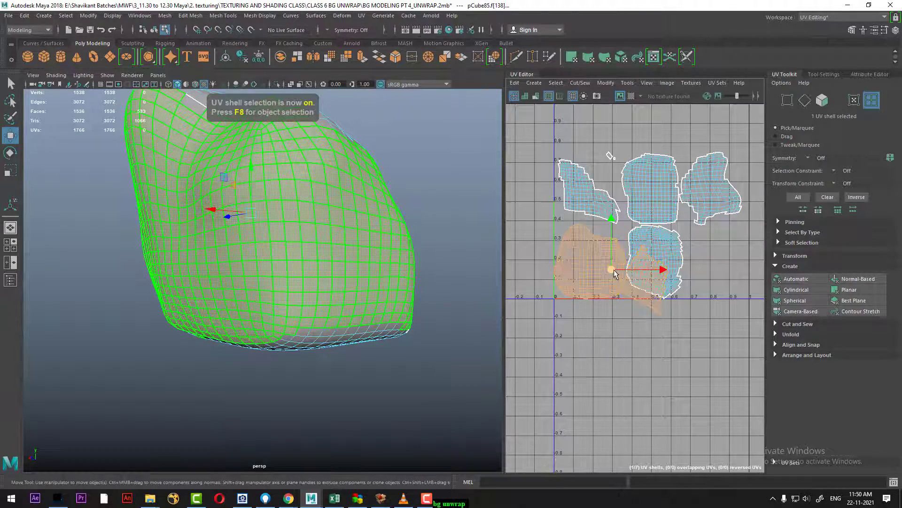
{"action": "left_click_drag", "start_coordinate": [612, 273], "coordinate": [617, 369]}
Move and Sew the first shell border edges to join neighbouring shells
{"action": "scroll", "coordinate": [630, 348], "scroll_direction": "up", "scroll_amount": 5}
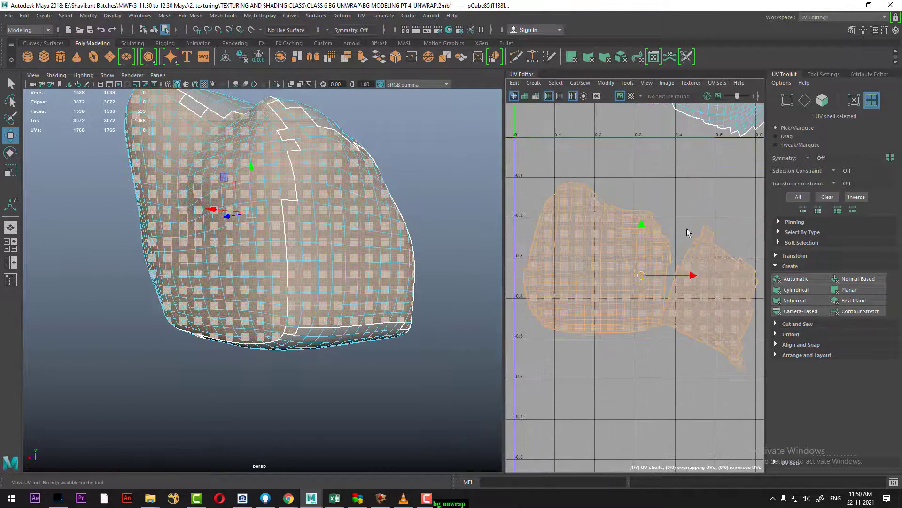
{"action": "right_click_drag", "start_coordinate": [687, 228], "coordinate": [688, 173]}
{"action": "left_click", "coordinate": [698, 232]}
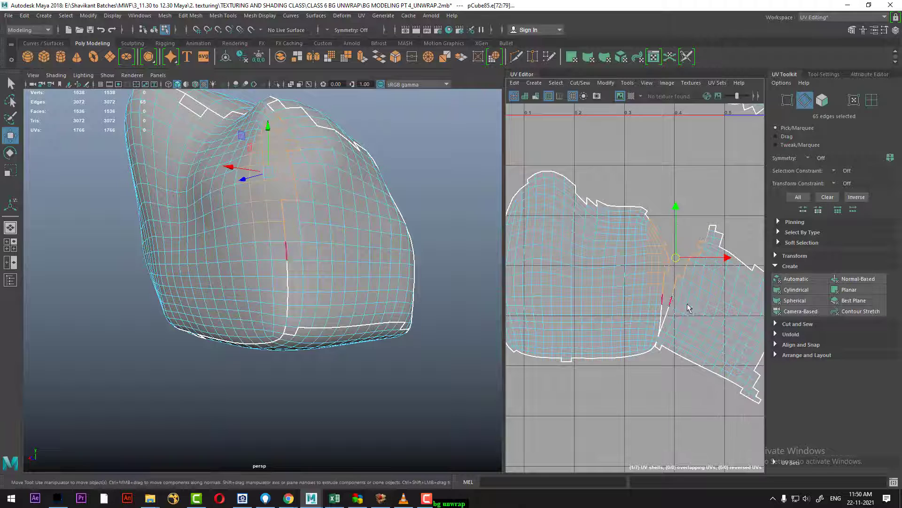
{"action": "left_click", "coordinate": [661, 298]}
{"action": "key", "text": "w"}
{"action": "double_click", "coordinate": [656, 324]}
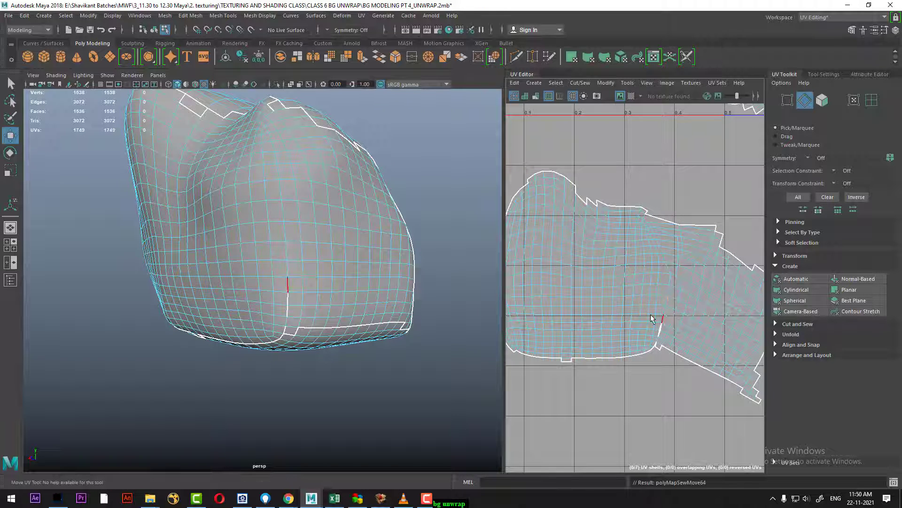
{"action": "right_click_drag", "start_coordinate": [673, 338], "coordinate": [655, 252], "text": "shift"}
{"action": "scroll", "coordinate": [654, 252], "scroll_direction": "down", "scroll_amount": 3}
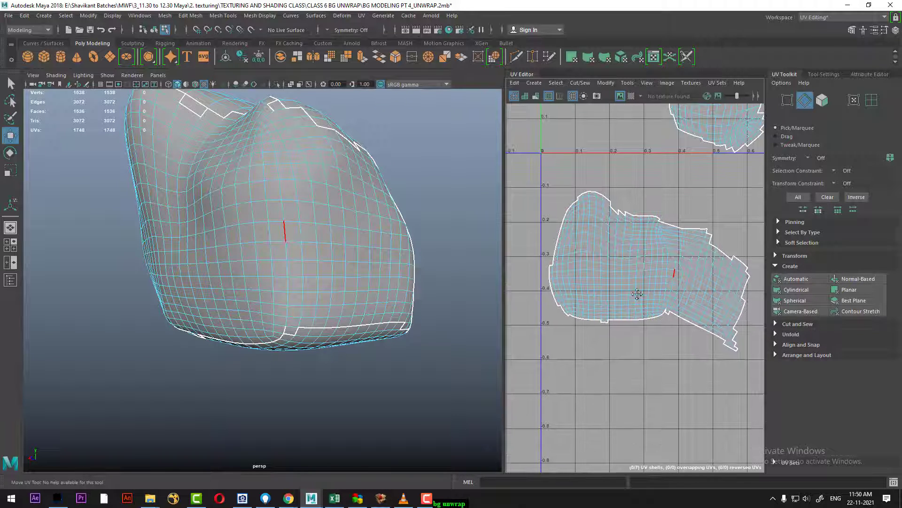
{"action": "scroll", "coordinate": [636, 292], "scroll_direction": "down", "scroll_amount": 1}
Sew the remaining loose edges, then select the whole 1100-UV shell and bring up Unfold options
{"action": "double_click", "coordinate": [620, 327]}
{"action": "right_click_drag", "start_coordinate": [621, 327], "coordinate": [589, 244], "text": "shift"}
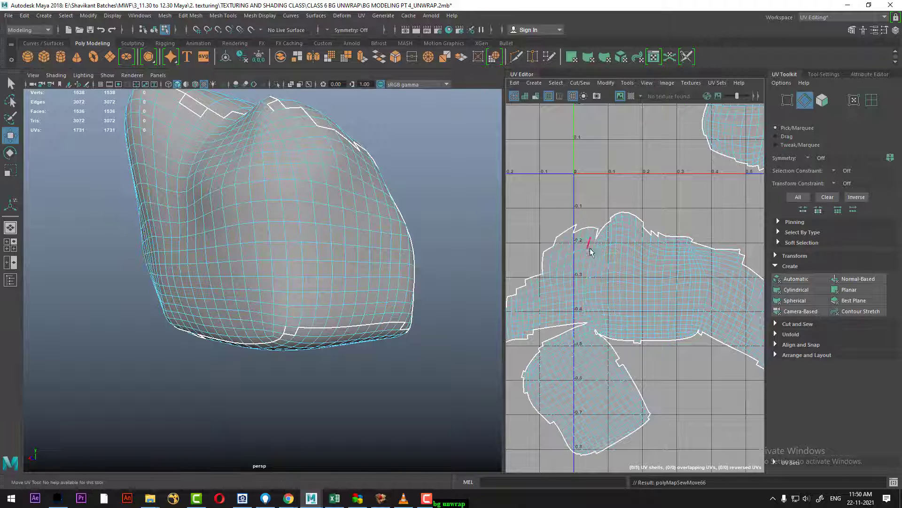
{"action": "scroll", "coordinate": [590, 245], "scroll_direction": "down", "scroll_amount": 1}
{"action": "scroll", "coordinate": [628, 284], "scroll_direction": "up", "scroll_amount": 2}
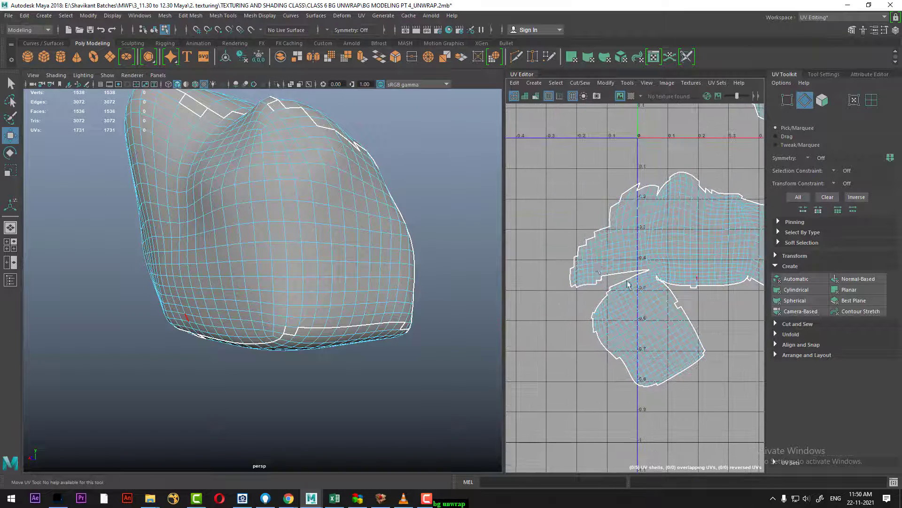
{"action": "double_click", "coordinate": [649, 306]}
{"action": "right_click_drag", "start_coordinate": [649, 306], "coordinate": [636, 227], "text": "shift"}
{"action": "right_click_drag", "start_coordinate": [588, 304], "coordinate": [611, 273], "text": "shift"}
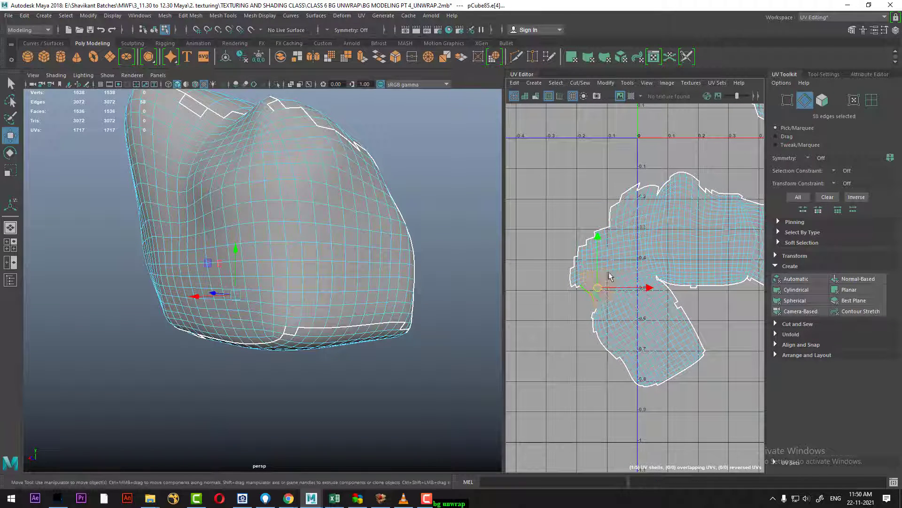
{"action": "scroll", "coordinate": [611, 272], "scroll_direction": "down", "scroll_amount": 2}
{"action": "right_click_drag", "start_coordinate": [626, 237], "coordinate": [673, 236]}
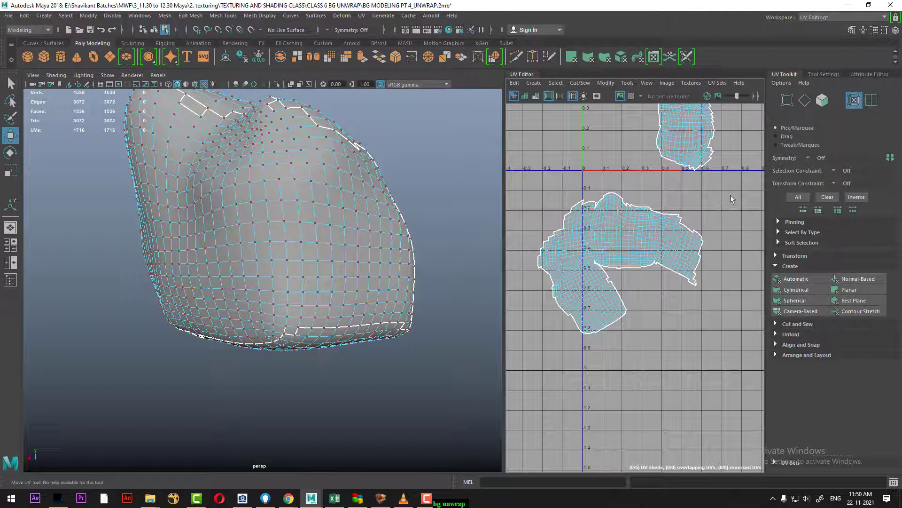
{"action": "left_click_drag", "start_coordinate": [515, 371], "coordinate": [707, 186]}
{"action": "right_click_drag", "start_coordinate": [633, 213], "coordinate": [505, 192], "text": "shift"}
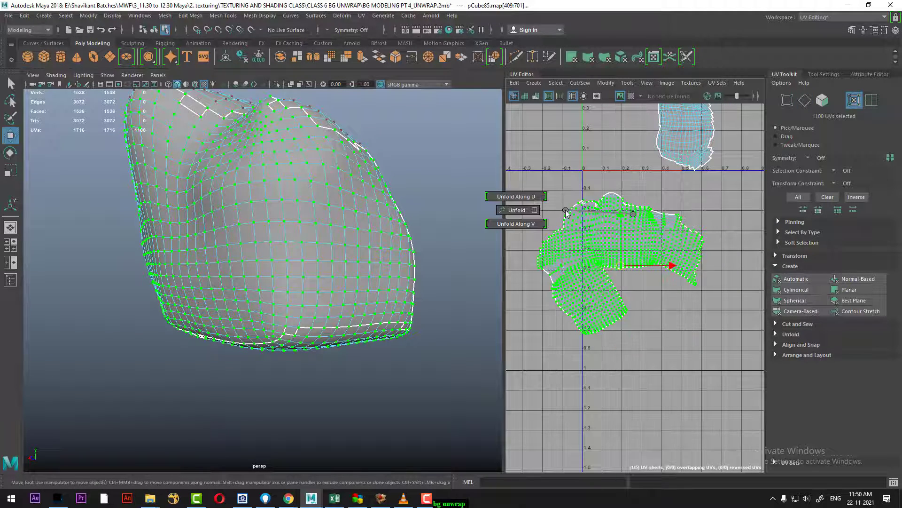
Unfold the stone's UV shell and switch to edge selection
{"action": "right_click_drag", "start_coordinate": [633, 214], "coordinate": [531, 219], "text": "shift"}
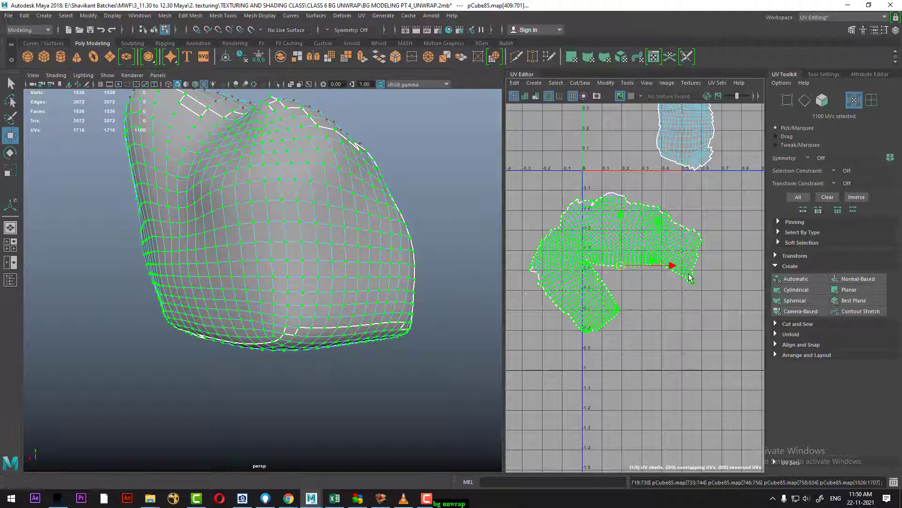
{"action": "left_click_drag", "start_coordinate": [264, 225], "coordinate": [319, 221], "text": "alt"}
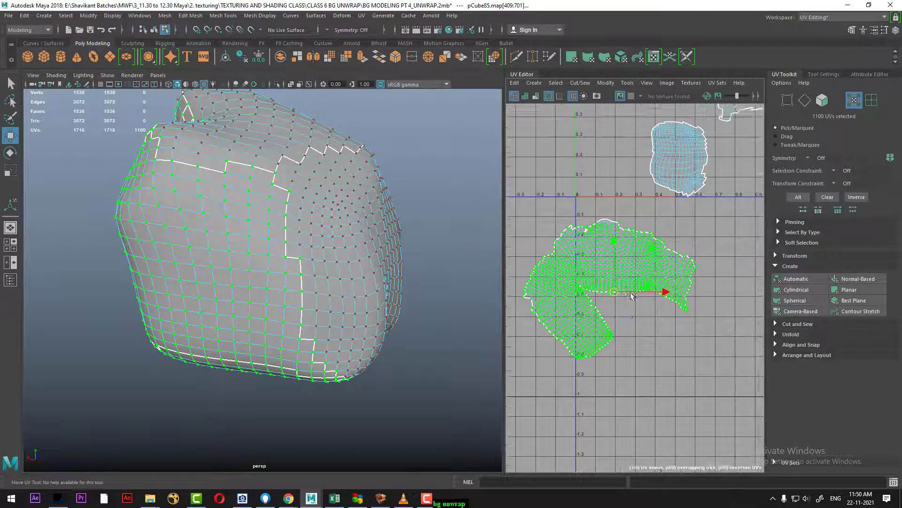
{"action": "scroll", "coordinate": [687, 264], "scroll_direction": "up", "scroll_amount": 2}
{"action": "key", "text": "F10"}
{"action": "scroll", "coordinate": [651, 256], "scroll_direction": "up", "scroll_amount": 2}
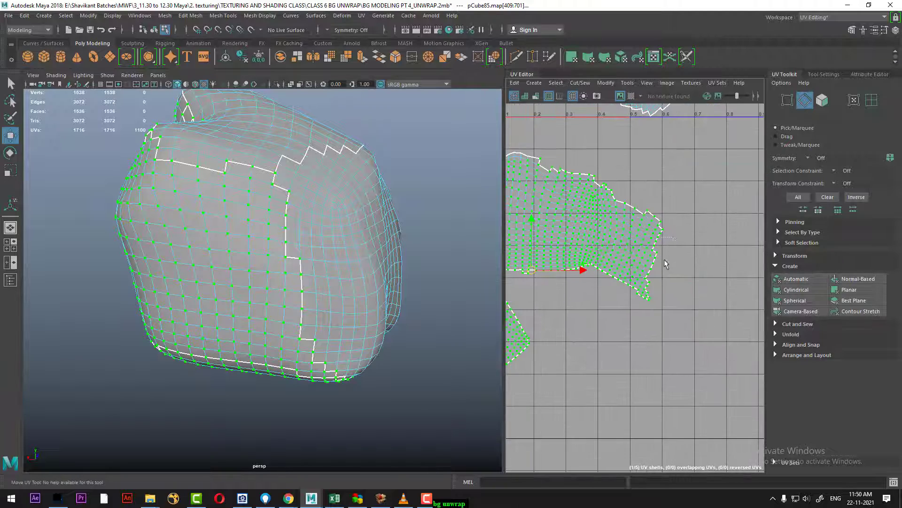
Move and Sew the top seam edges, undoing one bad sew of the upper shell
{"action": "mouse_move", "coordinate": [648, 298]}
{"action": "right_mouse_down", "text": "shift"}
{"action": "mouse_move", "coordinate": [703, 301]}
{"action": "mouse_move", "coordinate": [697, 242]}
{"action": "right_mouse_up", "text": "shift"}
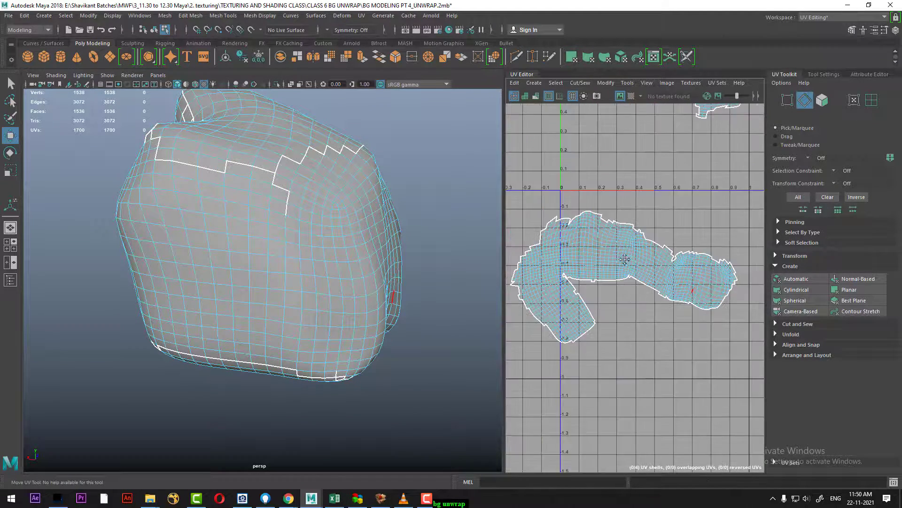
{"action": "scroll", "coordinate": [653, 263], "scroll_direction": "down", "scroll_amount": 2}
{"action": "left_click_drag", "start_coordinate": [657, 195], "coordinate": [697, 220]}
{"action": "scroll", "coordinate": [625, 218], "scroll_direction": "down", "scroll_amount": 1}
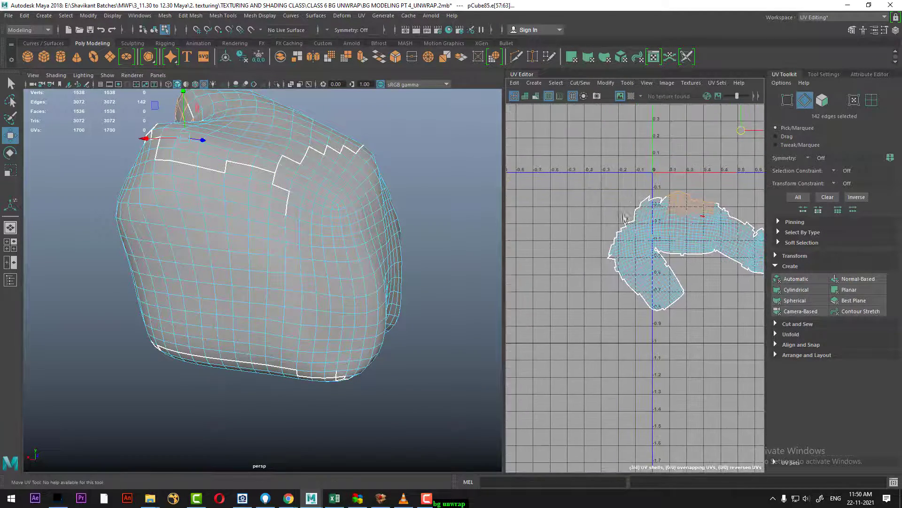
{"action": "scroll", "coordinate": [627, 220], "scroll_direction": "down", "scroll_amount": 1}
{"action": "scroll", "coordinate": [611, 300], "scroll_direction": "up", "scroll_amount": 1}
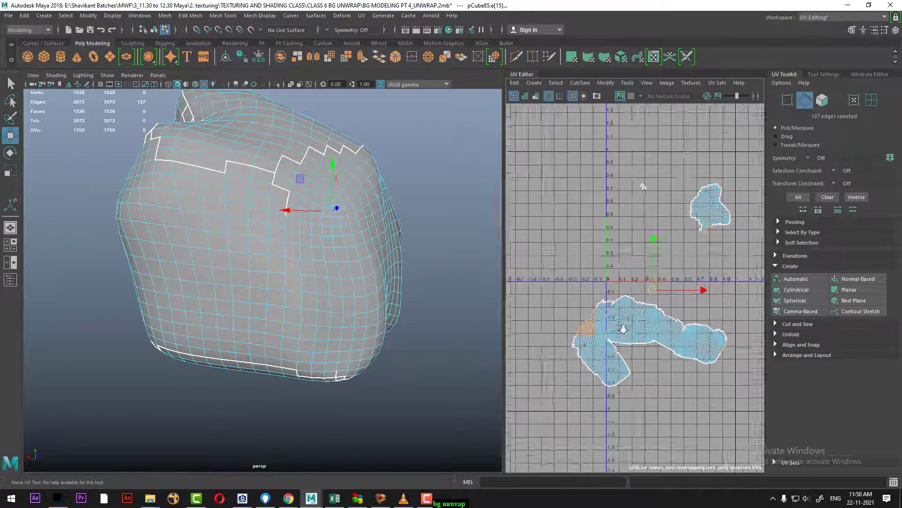
{"action": "scroll", "coordinate": [614, 313], "scroll_direction": "up", "scroll_amount": 1}
{"action": "right_click_drag", "start_coordinate": [615, 313], "coordinate": [594, 262], "text": "shift"}
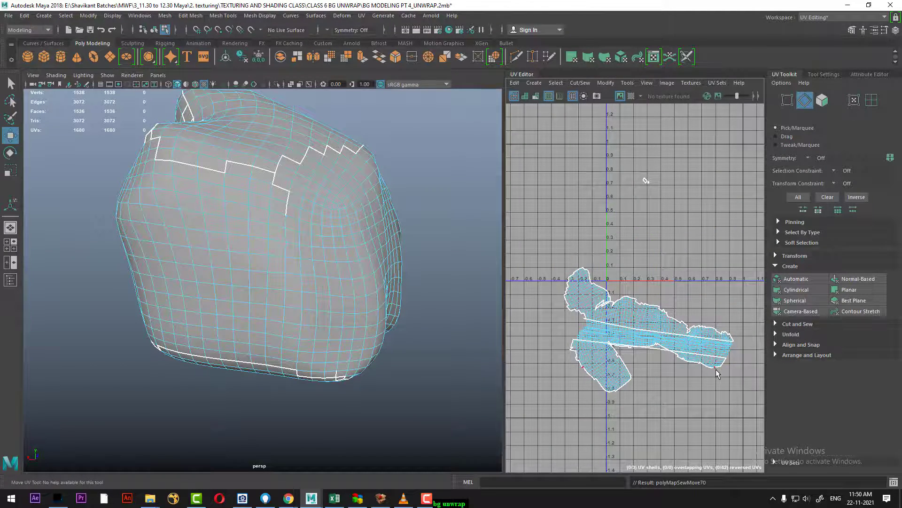
{"action": "key", "text": "ctrl+z"}
{"action": "mouse_move", "coordinate": [689, 366]}
{"action": "middle_mouse_down", "text": "alt"}
{"action": "mouse_move", "coordinate": [621, 290]}
{"action": "mouse_move", "coordinate": [618, 298]}
{"action": "middle_mouse_up", "text": "alt"}
{"action": "scroll", "coordinate": [621, 290], "scroll_direction": "up", "scroll_amount": 2}
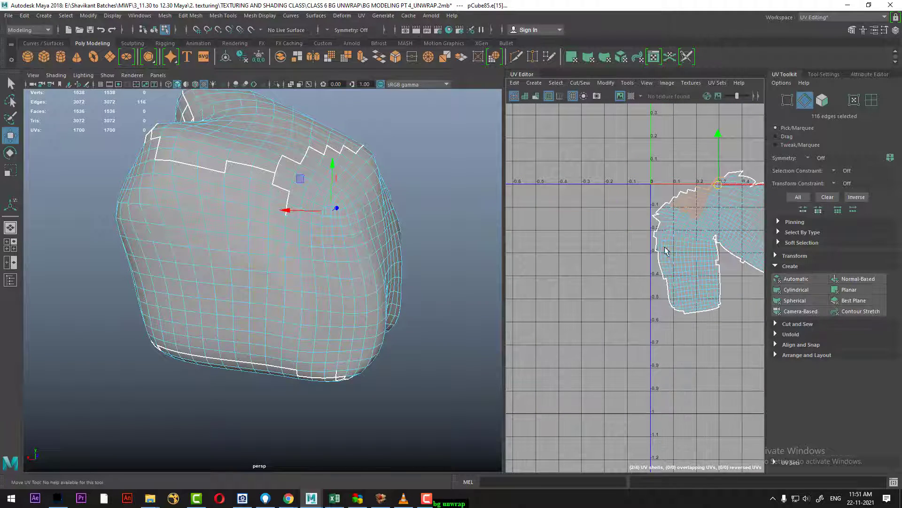
Move and Sew a smaller set of seam edges closed
{"action": "middle_click_drag", "start_coordinate": [665, 250], "coordinate": [578, 286], "text": "alt"}
{"action": "right_click_drag", "start_coordinate": [629, 249], "coordinate": [631, 215], "text": "shift"}
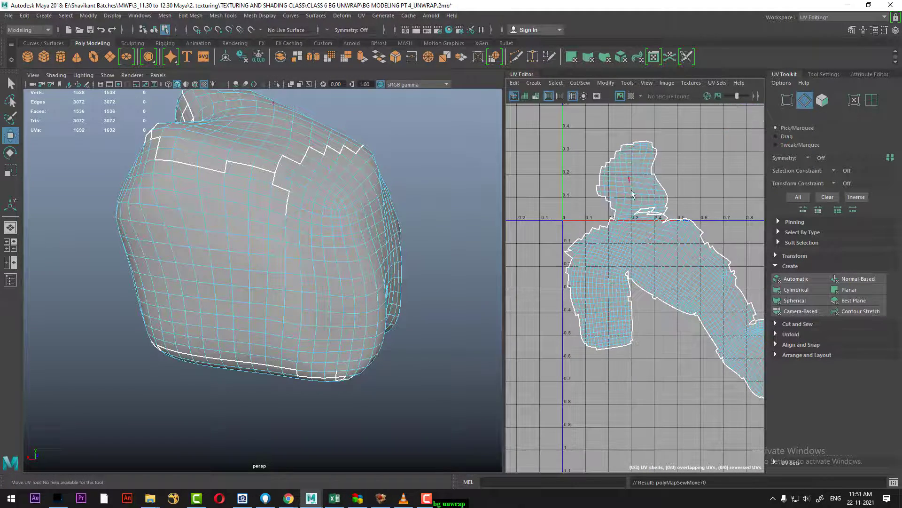
{"action": "scroll", "coordinate": [633, 194], "scroll_direction": "up", "scroll_amount": 2}
{"action": "scroll", "coordinate": [646, 199], "scroll_direction": "up", "scroll_amount": 1}
{"action": "right_click_drag", "start_coordinate": [678, 234], "coordinate": [651, 168], "text": "shift"}
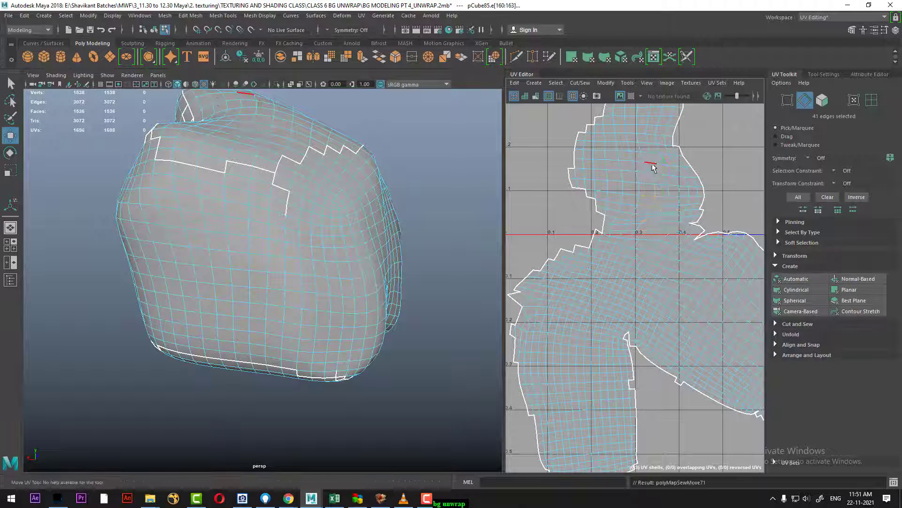
{"action": "scroll", "coordinate": [674, 266], "scroll_direction": "down", "scroll_amount": 2}
{"action": "scroll", "coordinate": [664, 243], "scroll_direction": "down", "scroll_amount": 2}
{"action": "scroll", "coordinate": [664, 243], "scroll_direction": "down", "scroll_amount": 2}
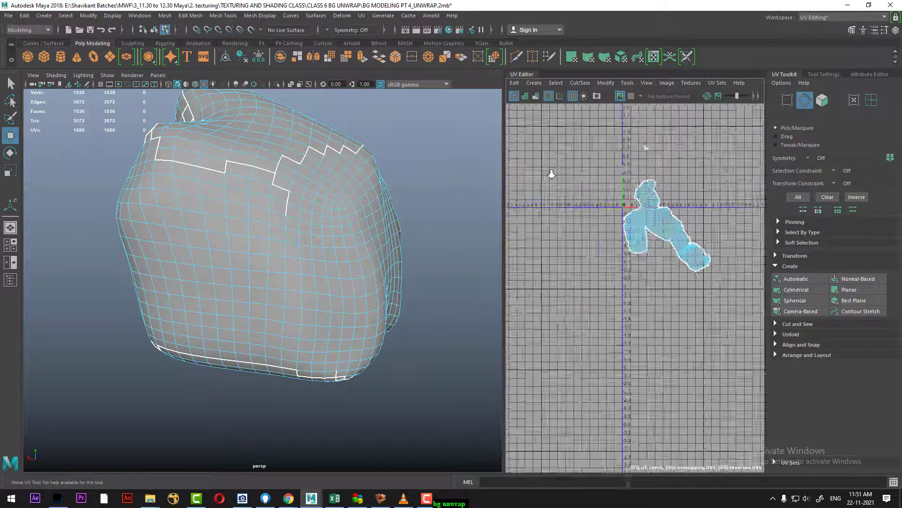
{"action": "middle_click_drag", "start_coordinate": [641, 145], "coordinate": [641, 192], "text": "alt"}
{"action": "scroll", "coordinate": [668, 212], "scroll_direction": "up", "scroll_amount": 3}
Select the shell's border edges and sew them, bringing the UV count to 1682
{"action": "double_click", "coordinate": [728, 303]}
{"action": "scroll", "coordinate": [658, 235], "scroll_direction": "up", "scroll_amount": 1}
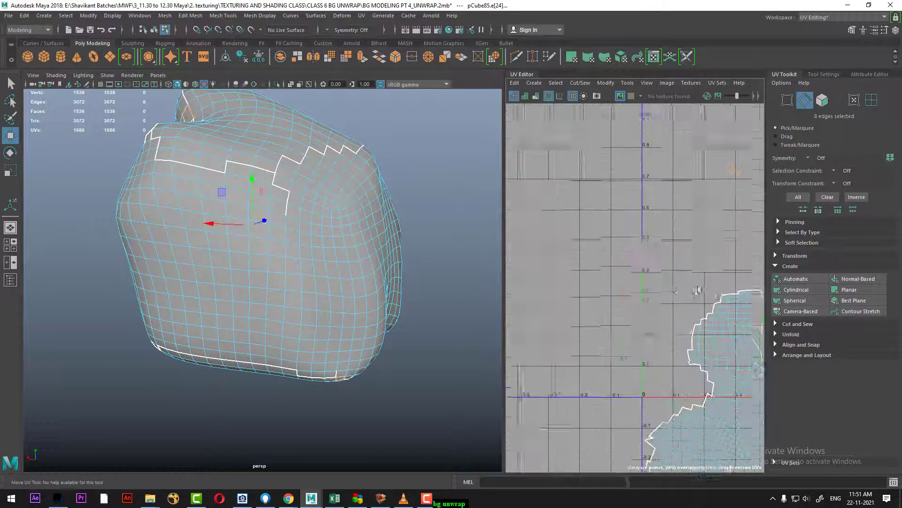
{"action": "scroll", "coordinate": [615, 242], "scroll_direction": "up", "scroll_amount": 1}
{"action": "scroll", "coordinate": [620, 242], "scroll_direction": "up", "scroll_amount": 1}
{"action": "scroll", "coordinate": [629, 240], "scroll_direction": "up", "scroll_amount": 1}
{"action": "middle_click_drag", "start_coordinate": [629, 240], "coordinate": [684, 313], "text": "alt"}
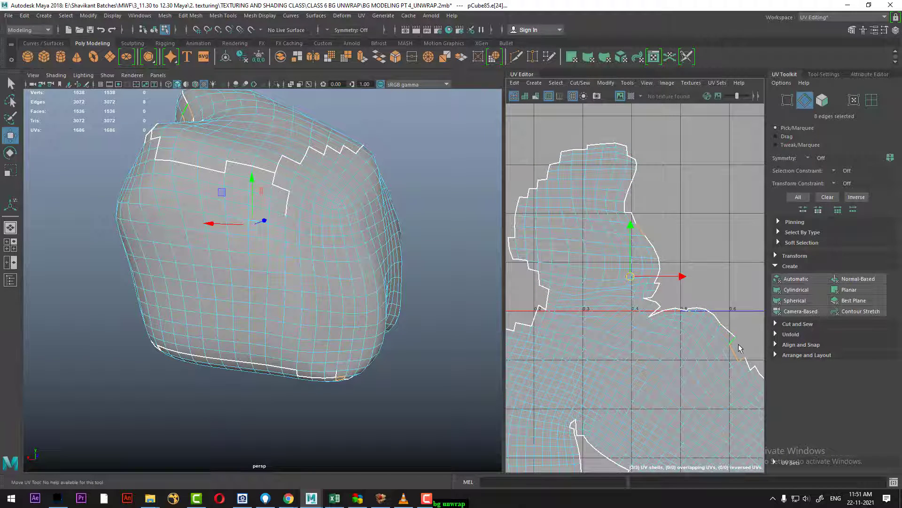
{"action": "double_click", "coordinate": [737, 364]}
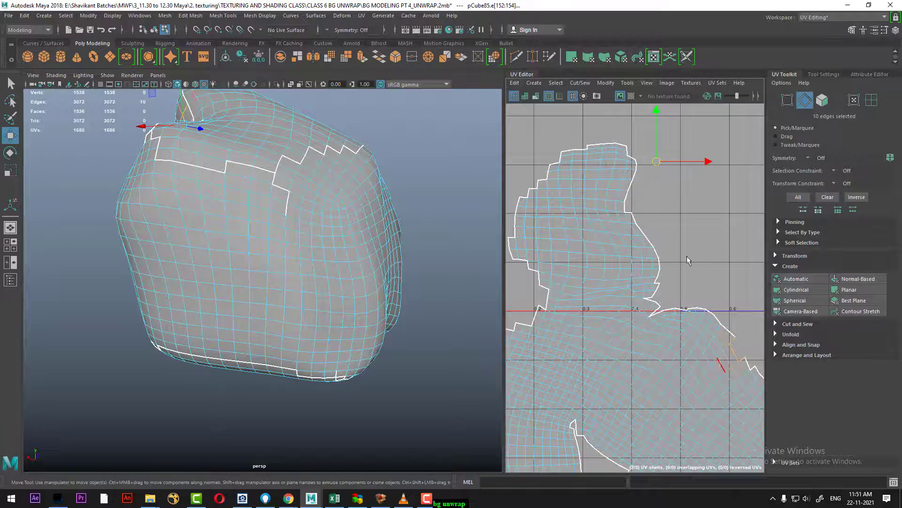
{"action": "right_click_drag", "start_coordinate": [687, 260], "coordinate": [688, 282], "text": "shift"}
{"action": "key", "text": "f"}
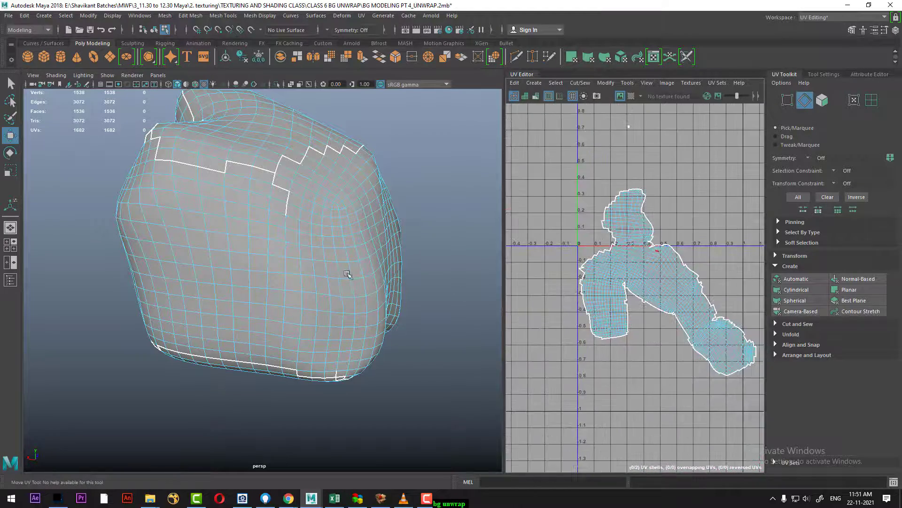
{"action": "mouse_move", "coordinate": [209, 196]}
{"action": "left_mouse_down", "text": "alt"}
{"action": "mouse_move", "coordinate": [382, 236]}
{"action": "mouse_move", "coordinate": [378, 159]}
{"action": "left_mouse_up", "text": "alt"}
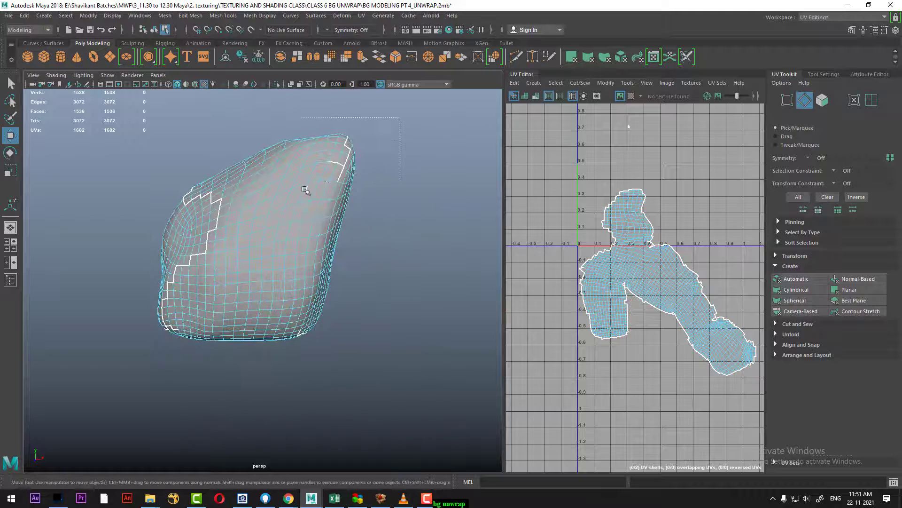
Select the upper-right seam edges and Move and Sew them
{"action": "left_click_drag", "start_coordinate": [306, 189], "coordinate": [304, 188]}
{"action": "left_click_drag", "start_coordinate": [224, 243], "coordinate": [249, 235], "text": "alt"}
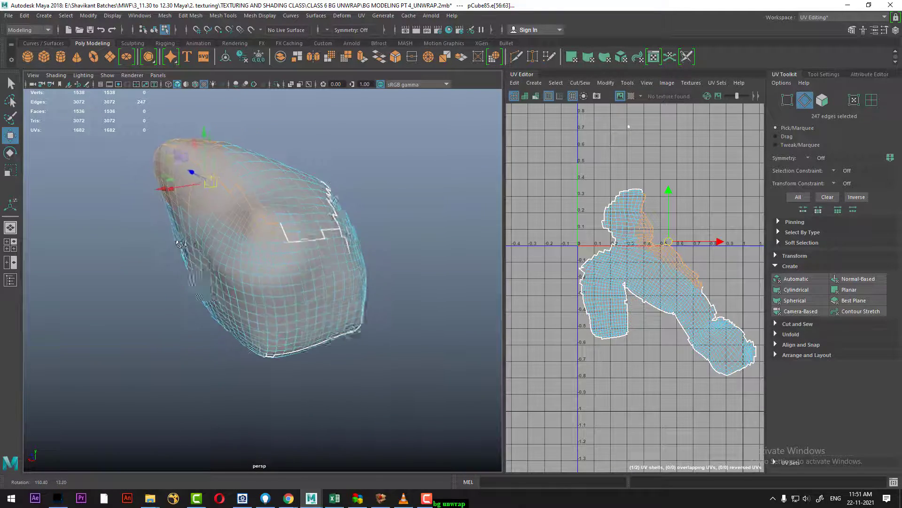
{"action": "scroll", "coordinate": [695, 235], "scroll_direction": "up", "scroll_amount": 2}
{"action": "scroll", "coordinate": [695, 235], "scroll_direction": "up", "scroll_amount": 2}
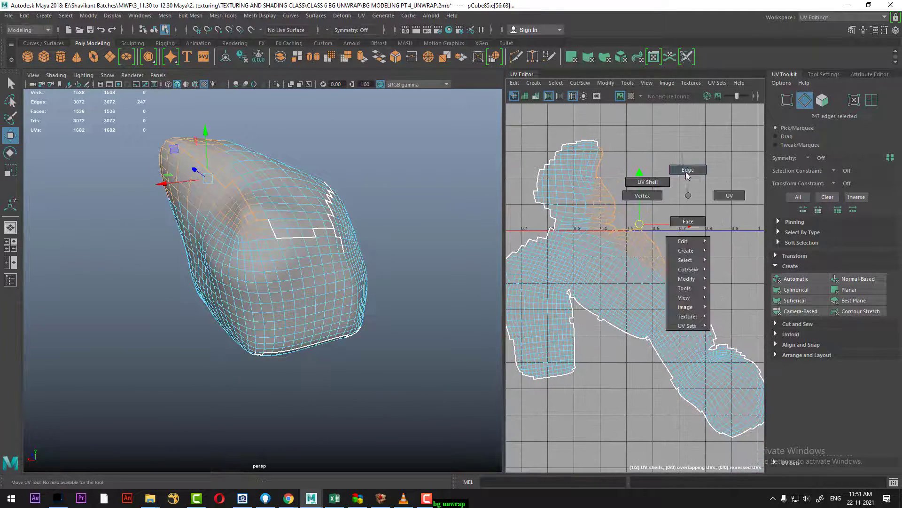
{"action": "right_click_drag", "start_coordinate": [694, 235], "coordinate": [642, 181], "text": "shift"}
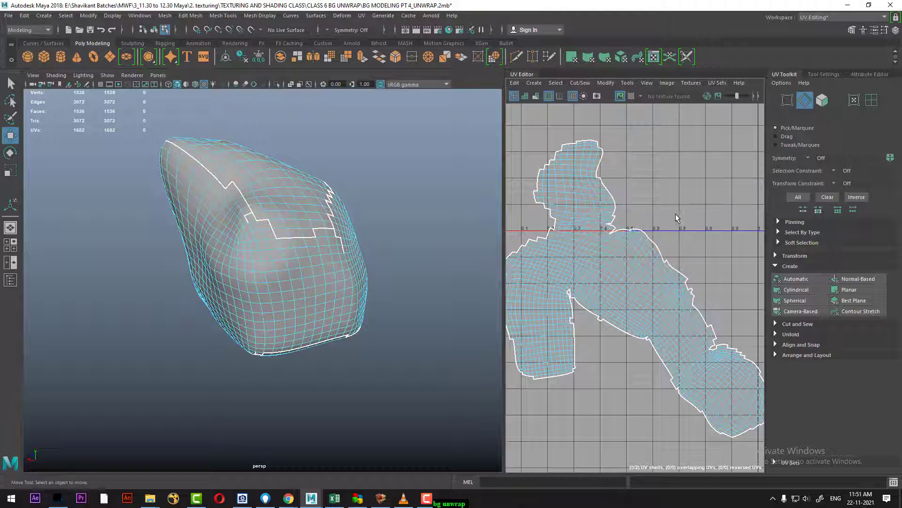
{"action": "left_click", "coordinate": [401, 257]}
Sew the remaining seam edges closed and select the diagonal seam edges
{"action": "left_click_drag", "start_coordinate": [401, 257], "coordinate": [410, 236], "text": "alt"}
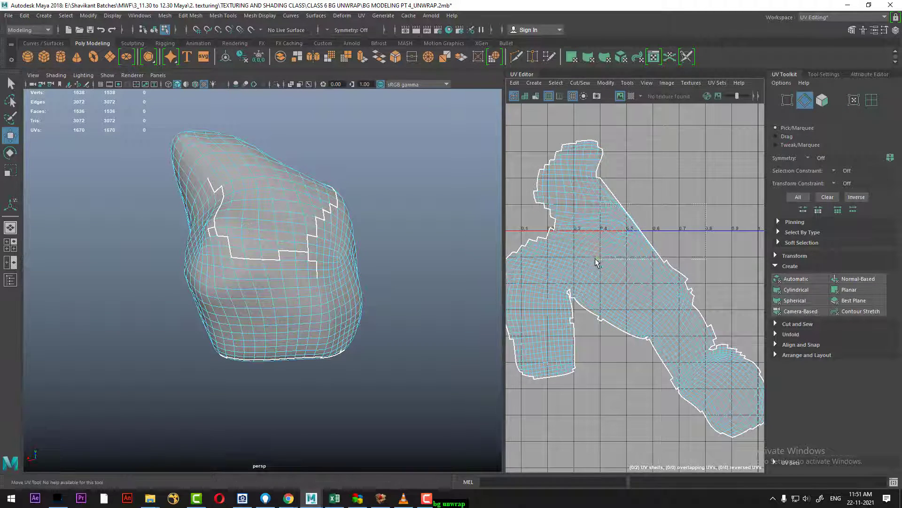
{"action": "left_click_drag", "start_coordinate": [596, 261], "coordinate": [660, 254]}
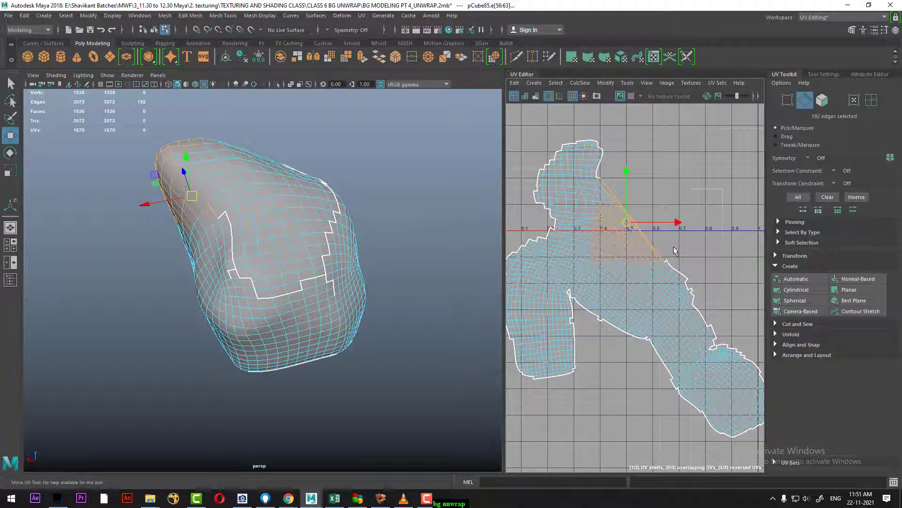
{"action": "right_click_drag", "start_coordinate": [604, 272], "coordinate": [630, 185], "text": "shift"}
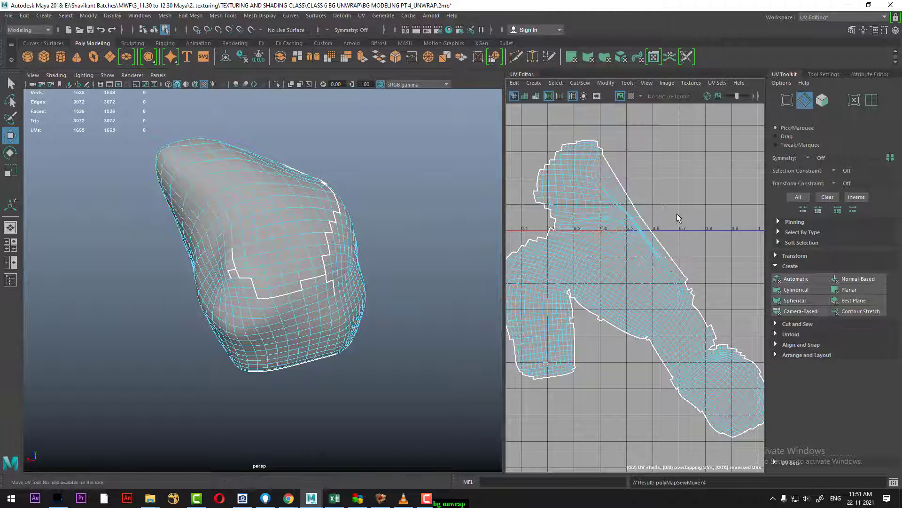
{"action": "left_click_drag", "start_coordinate": [716, 233], "coordinate": [606, 151]}
{"action": "mouse_move", "coordinate": [362, 309]}
{"action": "left_mouse_down", "text": "alt"}
{"action": "mouse_move", "coordinate": [361, 295]}
{"action": "mouse_move", "coordinate": [423, 287]}
{"action": "mouse_move", "coordinate": [292, 296]}
{"action": "left_mouse_up", "text": "alt"}
{"action": "middle_click_drag", "start_coordinate": [649, 283], "coordinate": [641, 248], "text": "alt"}
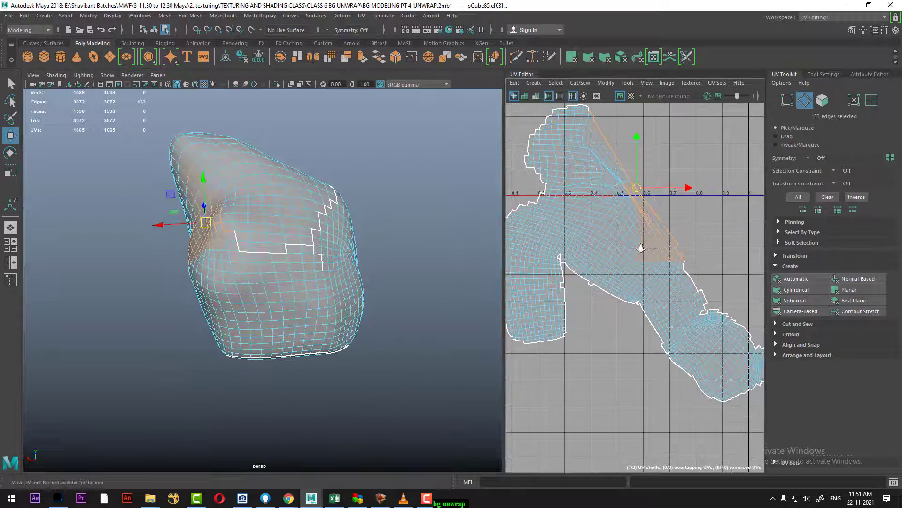
{"action": "scroll", "coordinate": [640, 247], "scroll_direction": "down", "scroll_amount": 2}
{"action": "scroll", "coordinate": [661, 261], "scroll_direction": "down", "scroll_amount": 2}
Switch UV selection to shells and back to edges, framing the shell's top
{"action": "right_click_drag", "start_coordinate": [660, 261], "coordinate": [693, 176]}
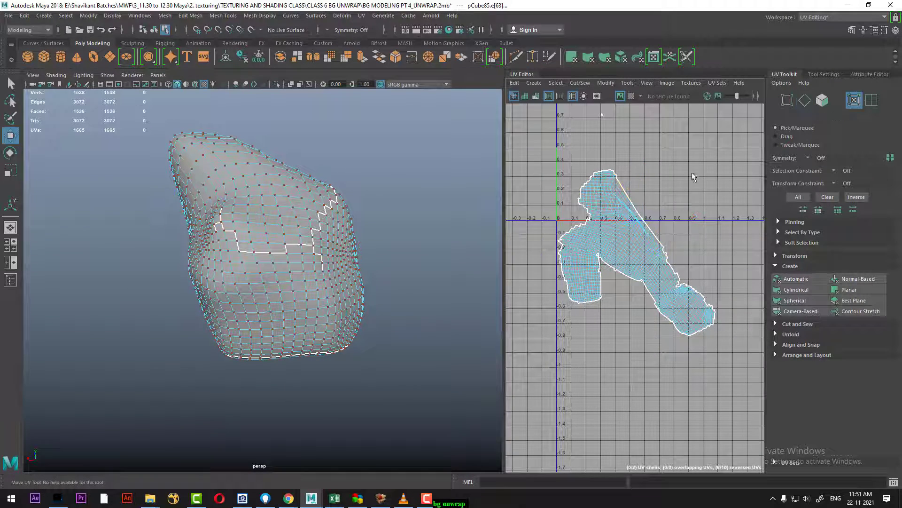
{"action": "middle_click_drag", "start_coordinate": [559, 168], "coordinate": [564, 225], "text": "alt"}
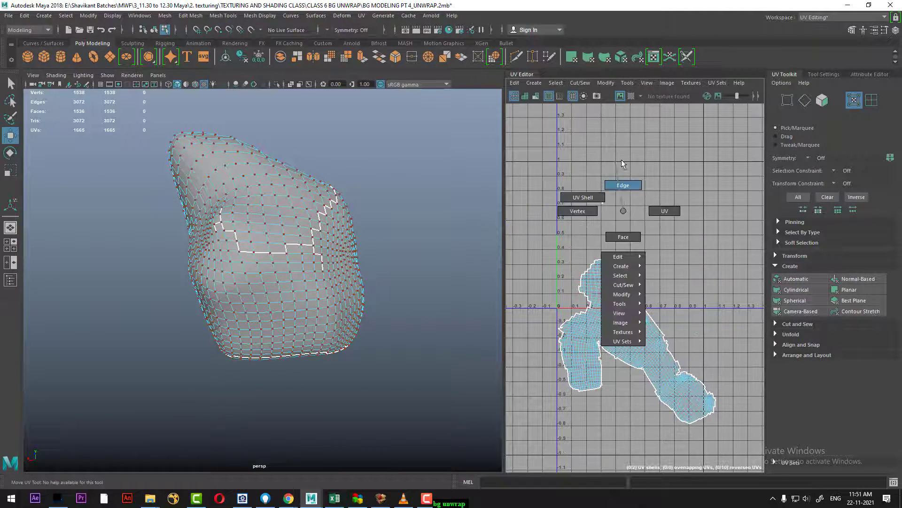
{"action": "right_click_drag", "start_coordinate": [620, 207], "coordinate": [621, 159]}
{"action": "scroll", "coordinate": [574, 242], "scroll_direction": "up", "scroll_amount": 2}
{"action": "scroll", "coordinate": [602, 266], "scroll_direction": "up", "scroll_amount": 3}
{"action": "scroll", "coordinate": [603, 266], "scroll_direction": "up", "scroll_amount": 3}
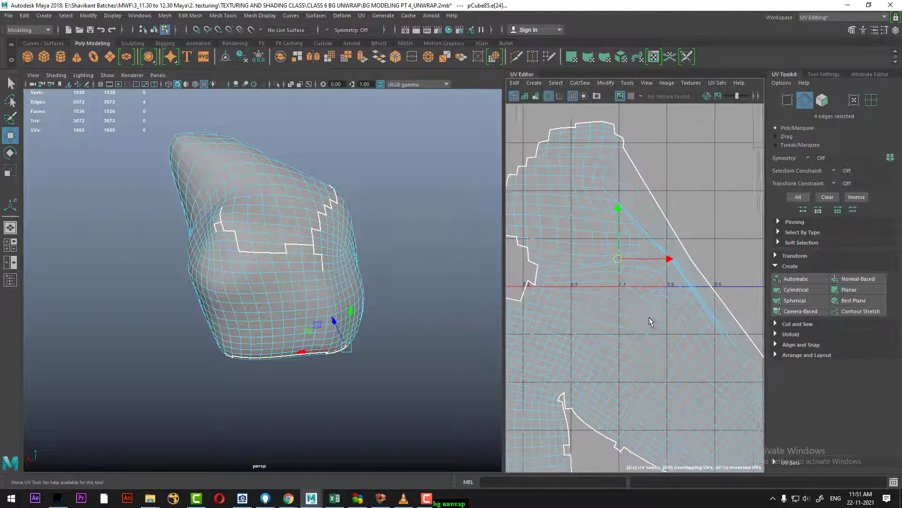
{"action": "middle_click_drag", "start_coordinate": [609, 193], "coordinate": [609, 207], "text": "alt"}
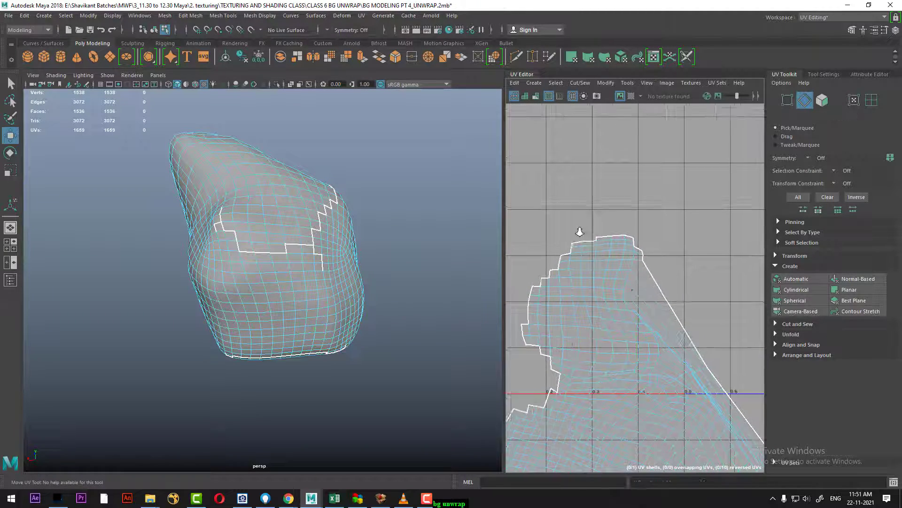
{"action": "scroll", "coordinate": [639, 285], "scroll_direction": "down", "scroll_amount": 4}
Undo the last sew and inspect the UV layout
{"action": "key", "text": "ctrl+z"}
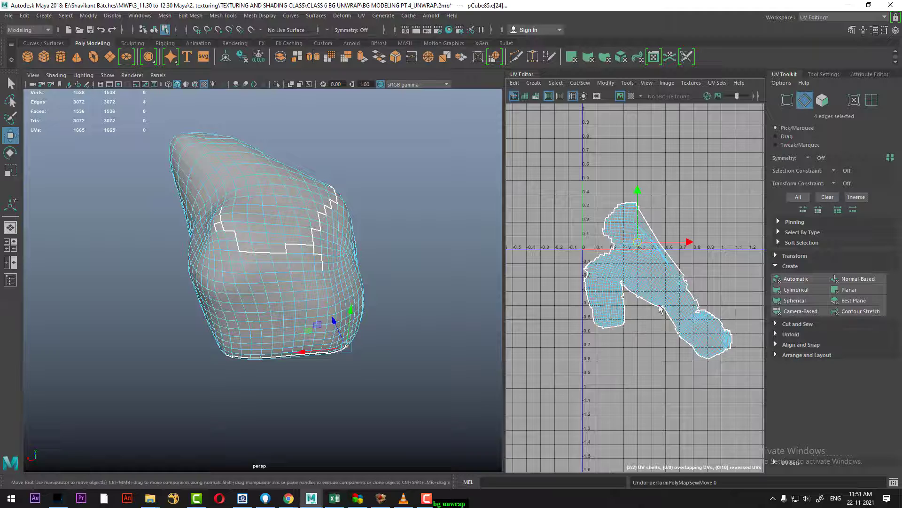
{"action": "scroll", "coordinate": [658, 283], "scroll_direction": "up", "scroll_amount": 2}
{"action": "scroll", "coordinate": [663, 284], "scroll_direction": "up", "scroll_amount": 3}
{"action": "scroll", "coordinate": [666, 284], "scroll_direction": "up", "scroll_amount": 2}
{"action": "scroll", "coordinate": [665, 284], "scroll_direction": "up", "scroll_amount": 2}
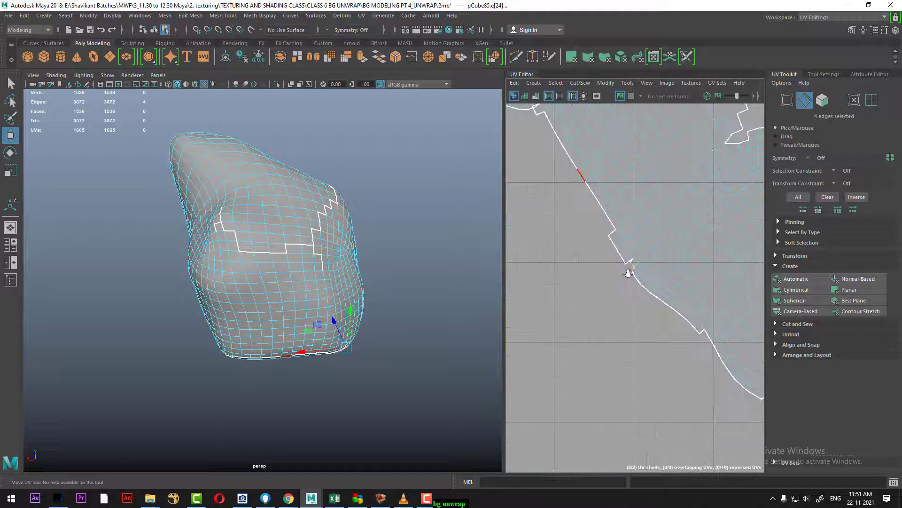
{"action": "scroll", "coordinate": [644, 300], "scroll_direction": "up", "scroll_amount": 2}
{"action": "scroll", "coordinate": [596, 239], "scroll_direction": "down", "scroll_amount": 2}
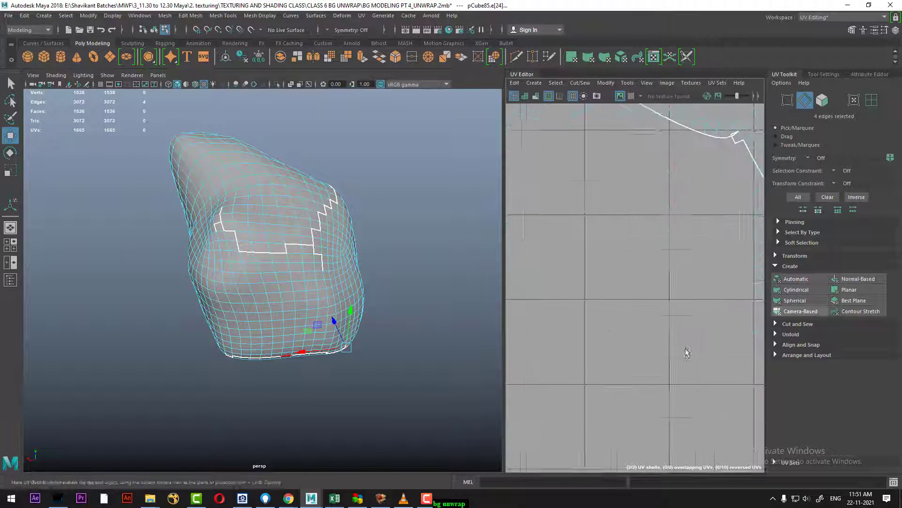
{"action": "scroll", "coordinate": [685, 346], "scroll_direction": "down", "scroll_amount": 2}
{"action": "scroll", "coordinate": [606, 282], "scroll_direction": "down", "scroll_amount": 1}
{"action": "scroll", "coordinate": [605, 326], "scroll_direction": "down", "scroll_amount": 2}
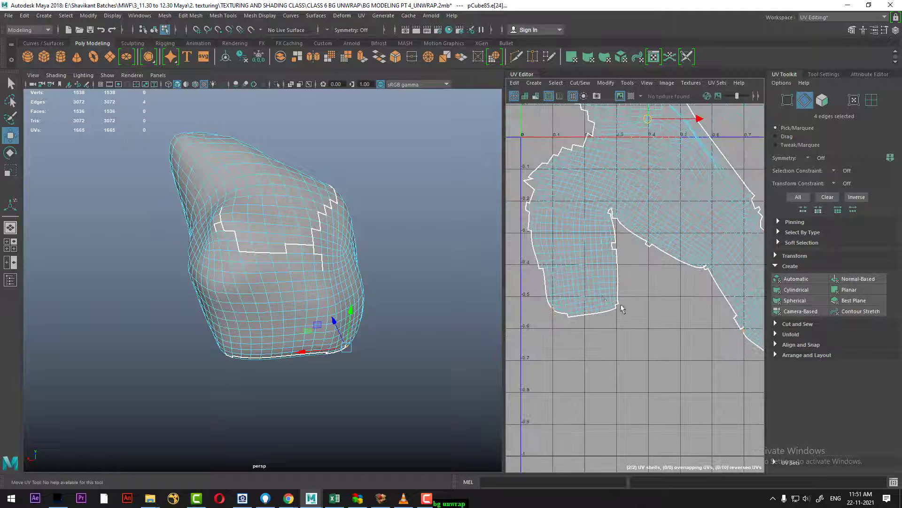
{"action": "scroll", "coordinate": [577, 297], "scroll_direction": "down", "scroll_amount": 2}
{"action": "scroll", "coordinate": [554, 278], "scroll_direction": "down", "scroll_amount": 3}
Sew the two UV shells into a single 1662-UV shell
{"action": "key", "text": "ctrl+z"}
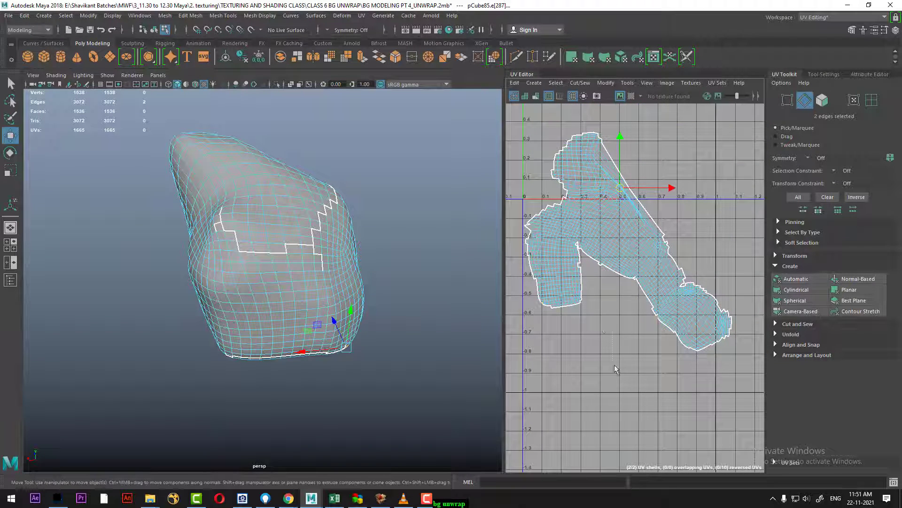
{"action": "middle_click_drag", "start_coordinate": [619, 149], "coordinate": [627, 209], "text": "alt"}
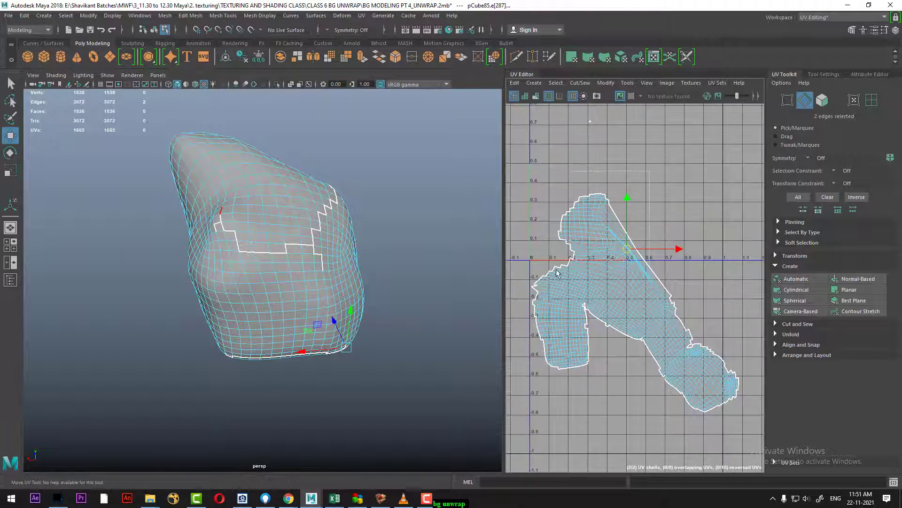
{"action": "right_click_drag", "start_coordinate": [667, 299], "coordinate": [614, 261], "text": "shift"}
{"action": "scroll", "coordinate": [687, 303], "scroll_direction": "up", "scroll_amount": 4}
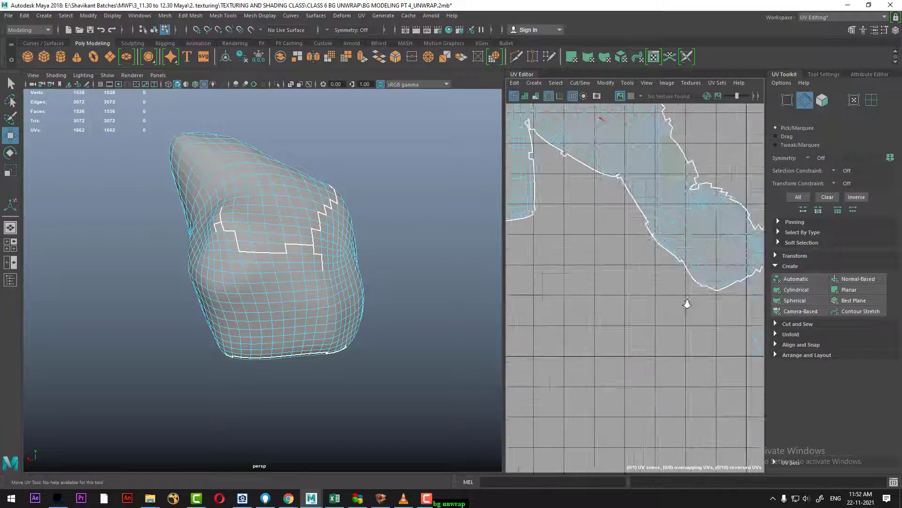
{"action": "scroll", "coordinate": [687, 303], "scroll_direction": "up", "scroll_amount": 5}
Select all UVs of the 1661-UV shell, run Unfold twice, and return to Object Mode
{"action": "left_click", "coordinate": [699, 348]}
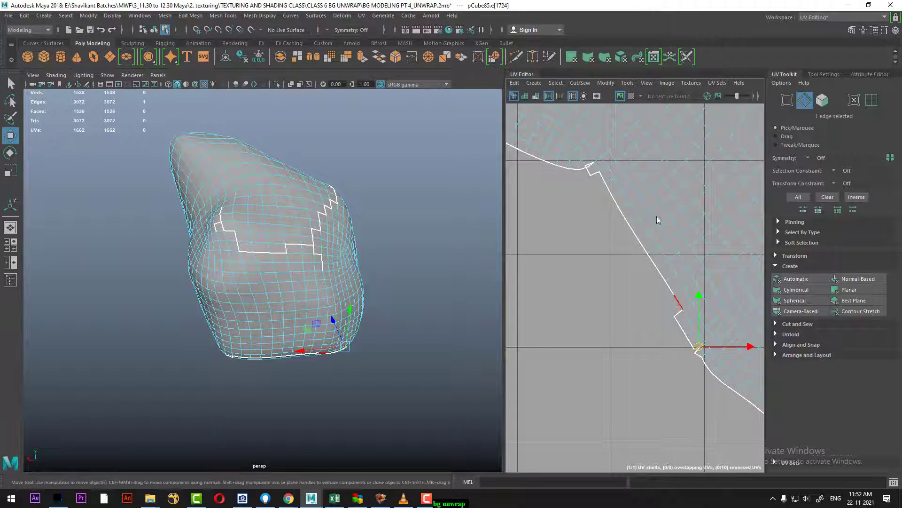
{"action": "scroll", "coordinate": [674, 228], "scroll_direction": "down", "scroll_amount": 6}
{"action": "scroll", "coordinate": [679, 270], "scroll_direction": "down", "scroll_amount": 3}
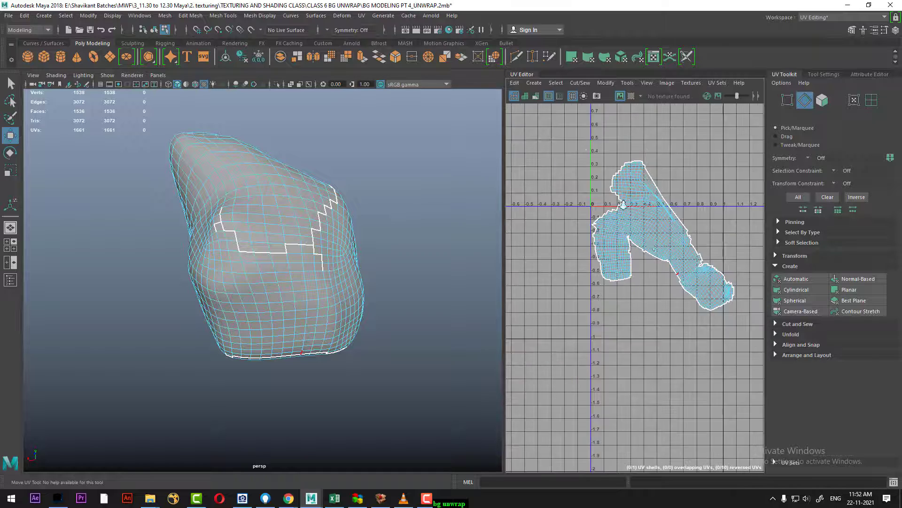
{"action": "right_click_drag", "start_coordinate": [625, 207], "coordinate": [598, 158]}
{"action": "left_click_drag", "start_coordinate": [747, 355], "coordinate": [599, 162]}
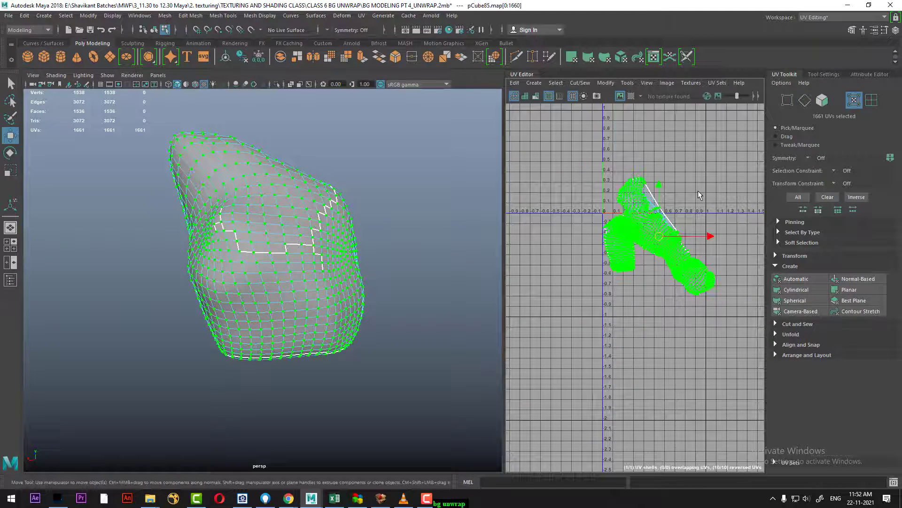
{"action": "mouse_move", "coordinate": [625, 190]}
{"action": "right_mouse_down", "text": "shift"}
{"action": "mouse_move", "coordinate": [665, 168]}
{"action": "mouse_move", "coordinate": [544, 185]}
{"action": "right_mouse_up", "text": "shift"}
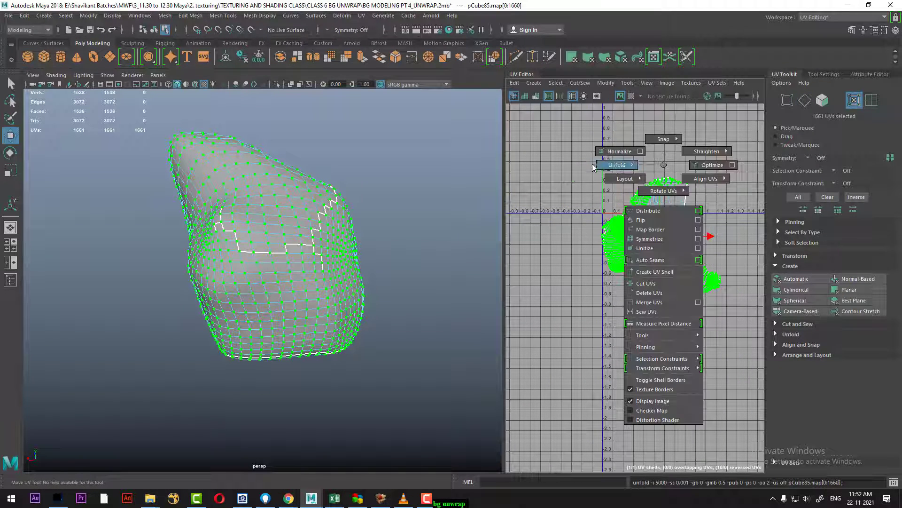
{"action": "scroll", "coordinate": [654, 269], "scroll_direction": "up", "scroll_amount": 2}
{"action": "middle_click_drag", "start_coordinate": [654, 269], "coordinate": [647, 249], "text": "alt"}
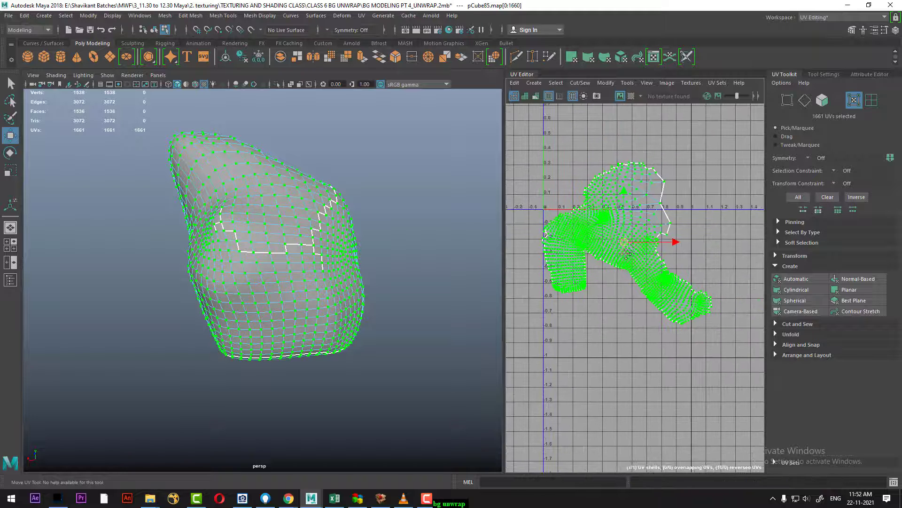
{"action": "right_click_drag", "start_coordinate": [705, 201], "coordinate": [602, 198], "text": "shift"}
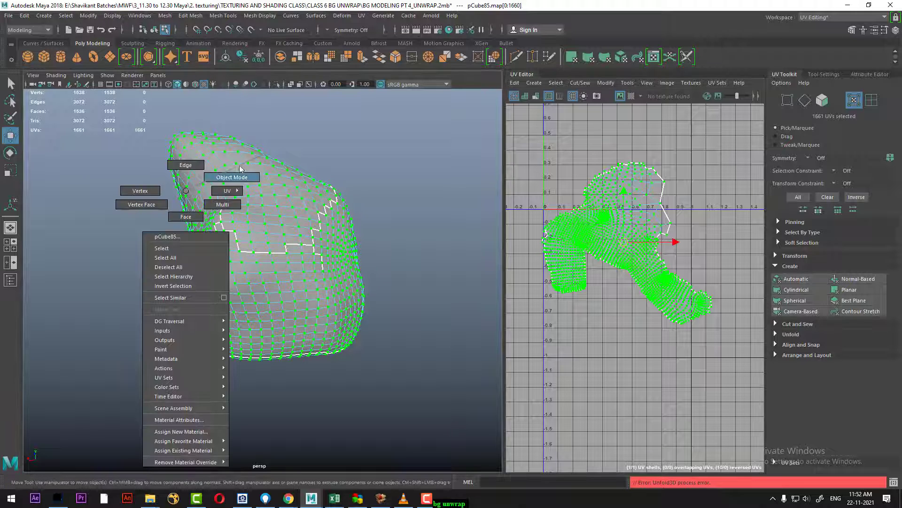
{"action": "right_click_drag", "start_coordinate": [204, 203], "coordinate": [227, 178]}
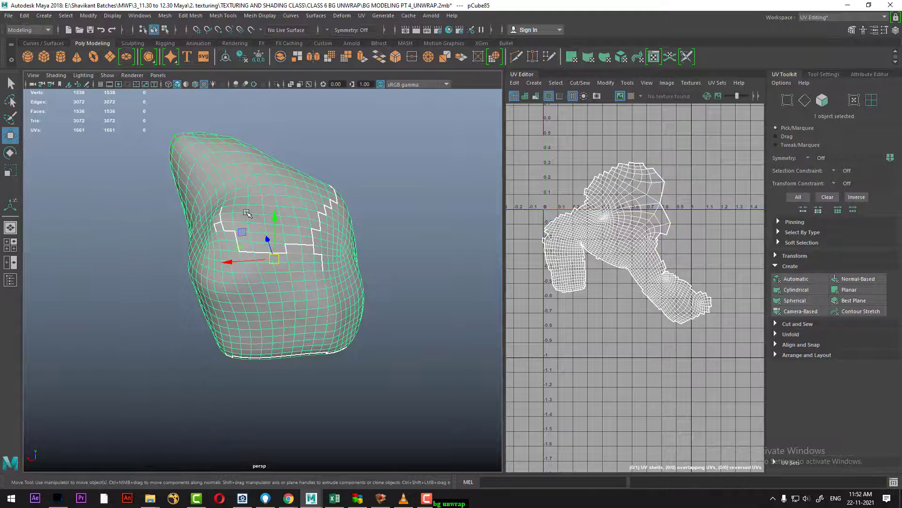
Open the Plug-in Manager, enlarge it and scroll to Unfold3D.mll
{"action": "left_click", "coordinate": [94, 18]}
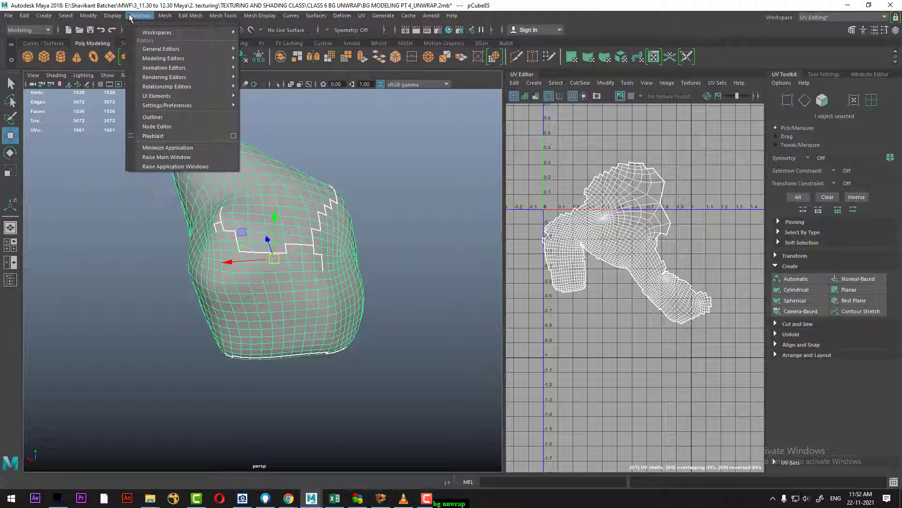
{"action": "mouse_move", "coordinate": [167, 105]}
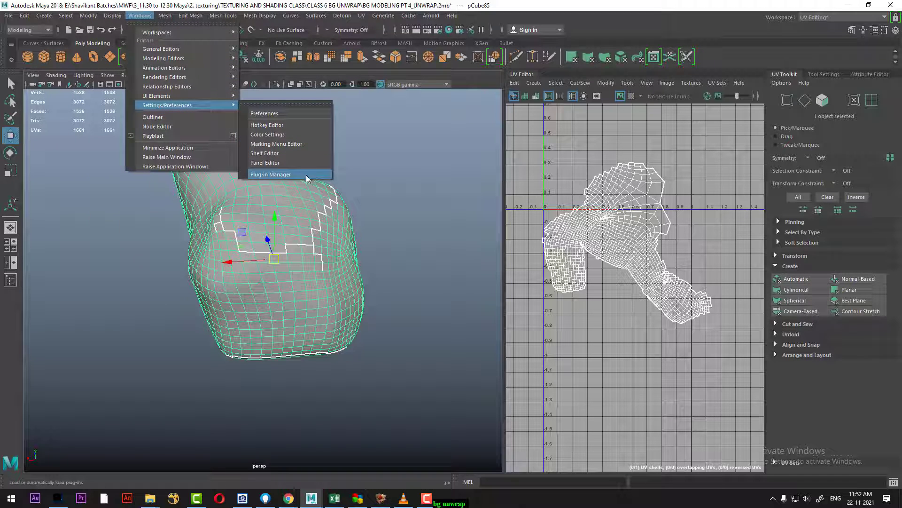
{"action": "left_click", "coordinate": [307, 176]}
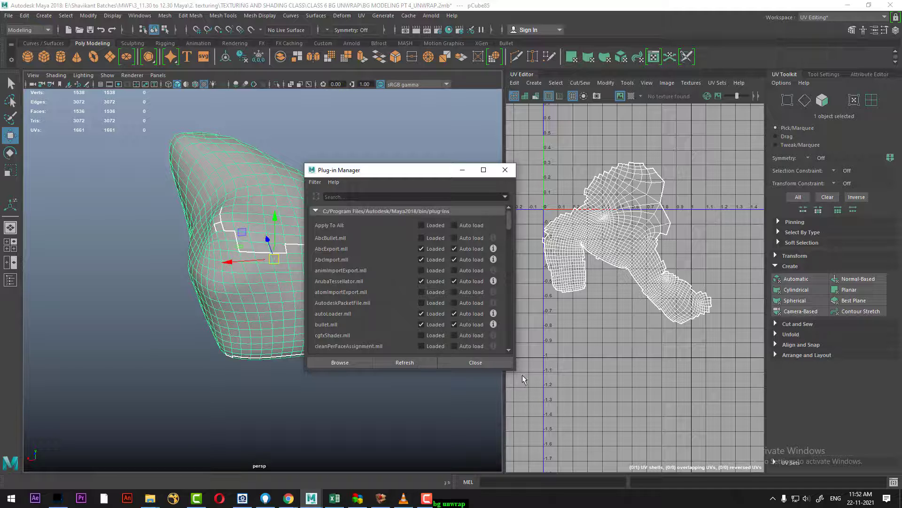
{"action": "left_click_drag", "start_coordinate": [519, 372], "coordinate": [628, 462]}
{"action": "scroll", "coordinate": [419, 354], "scroll_direction": "down", "scroll_amount": 2}
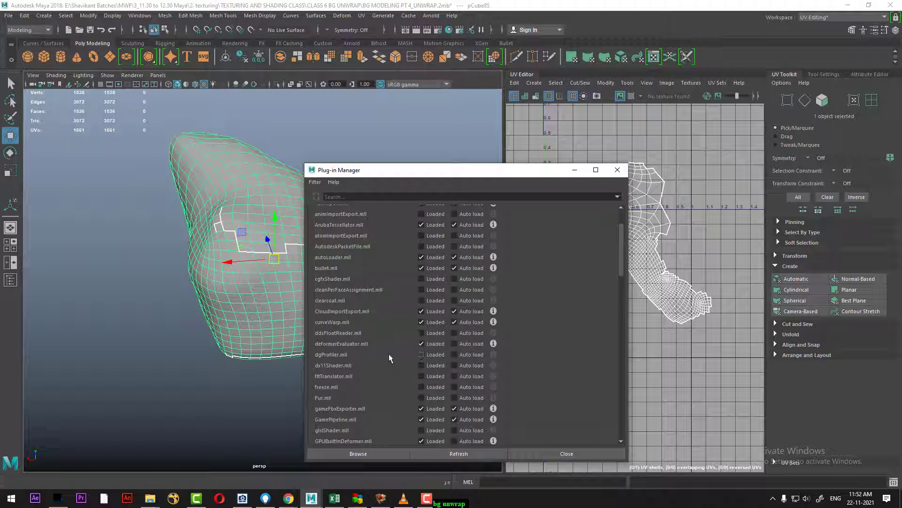
{"action": "scroll", "coordinate": [350, 355], "scroll_direction": "down", "scroll_amount": 3}
{"action": "scroll", "coordinate": [368, 365], "scroll_direction": "down", "scroll_amount": 4}
{"action": "scroll", "coordinate": [369, 367], "scroll_direction": "down", "scroll_amount": 3}
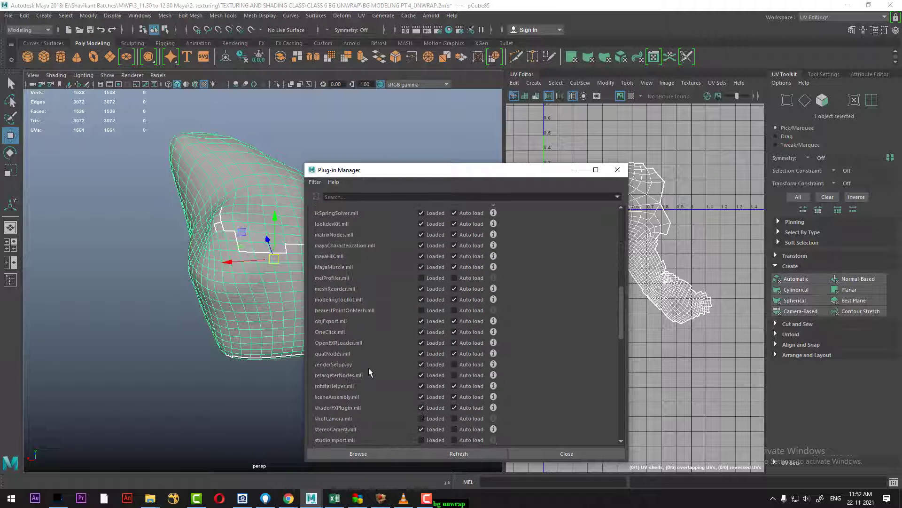
{"action": "scroll", "coordinate": [368, 367], "scroll_direction": "down", "scroll_amount": 3}
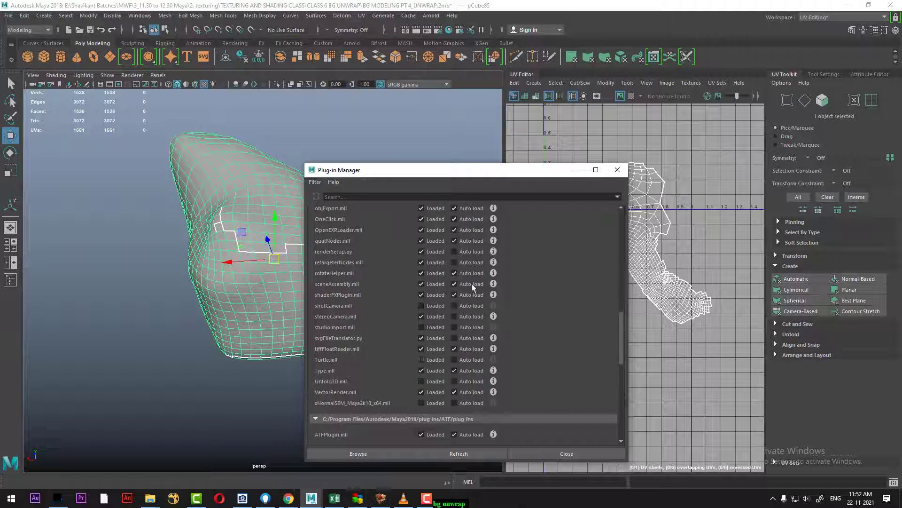
Move the Plug-in Manager aside and select the stone's shell as UVs
{"action": "left_click_drag", "start_coordinate": [505, 179], "coordinate": [277, 123]}
{"action": "scroll", "coordinate": [568, 319], "scroll_direction": "down", "scroll_amount": 2}
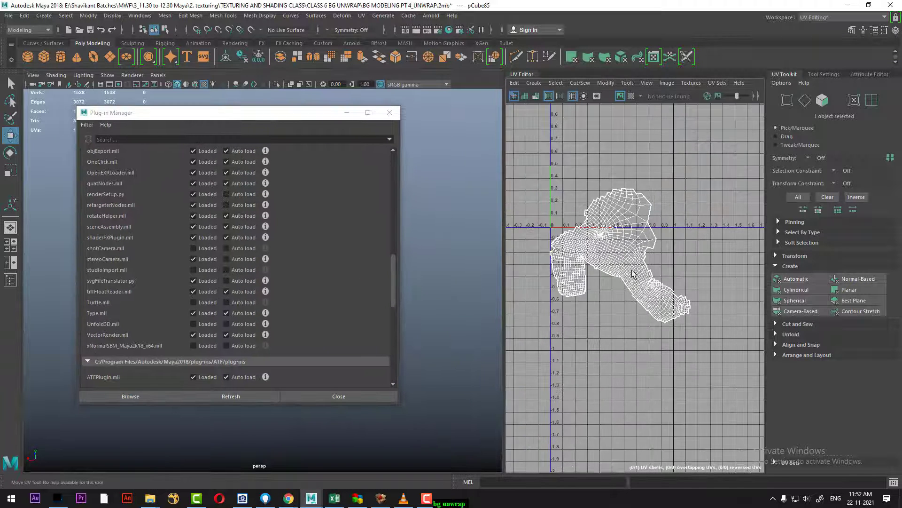
{"action": "left_click_drag", "start_coordinate": [545, 329], "coordinate": [703, 223]}
{"action": "right_click_drag", "start_coordinate": [702, 240], "coordinate": [596, 251], "text": "shift"}
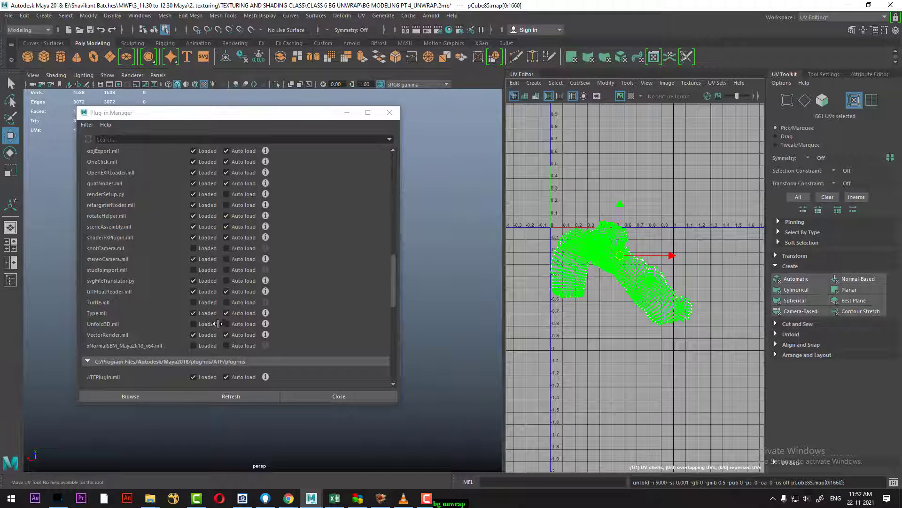
Reload the Unfold3D.mll plug-in and unfold the stone's UV shell
{"action": "left_click", "coordinate": [198, 324]}
{"action": "mouse_move", "coordinate": [657, 205]}
{"action": "right_mouse_down", "text": "shift"}
{"action": "mouse_move", "coordinate": [611, 206]}
{"action": "mouse_move", "coordinate": [621, 195]}
{"action": "right_mouse_up", "text": "shift"}
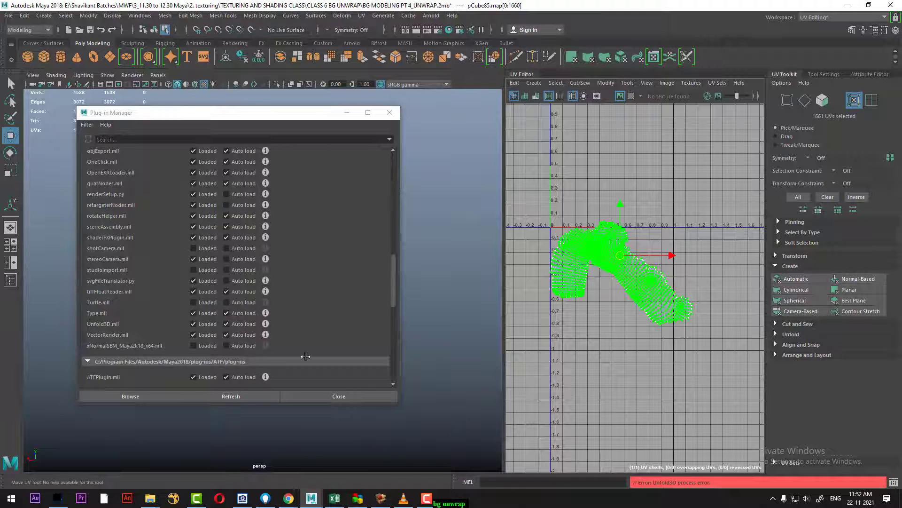
{"action": "left_click", "coordinate": [204, 324]}
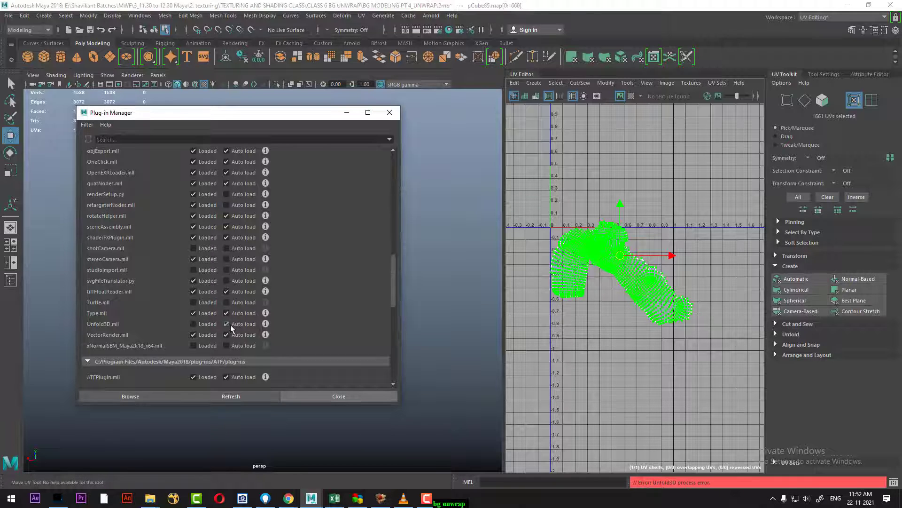
{"action": "right_click_drag", "start_coordinate": [625, 235], "coordinate": [543, 222]}
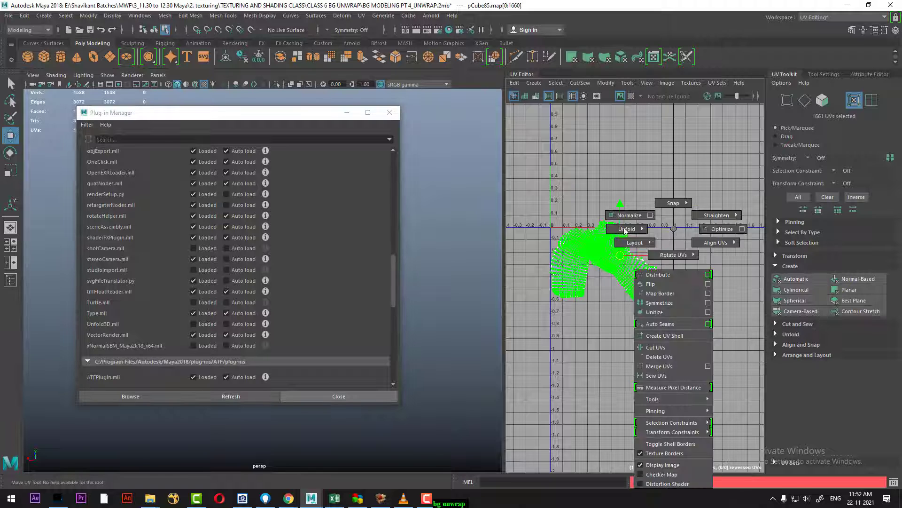
Lay out the shell inside the 0–1 UV square and close the Plug-in Manager
{"action": "key", "text": "F8"}
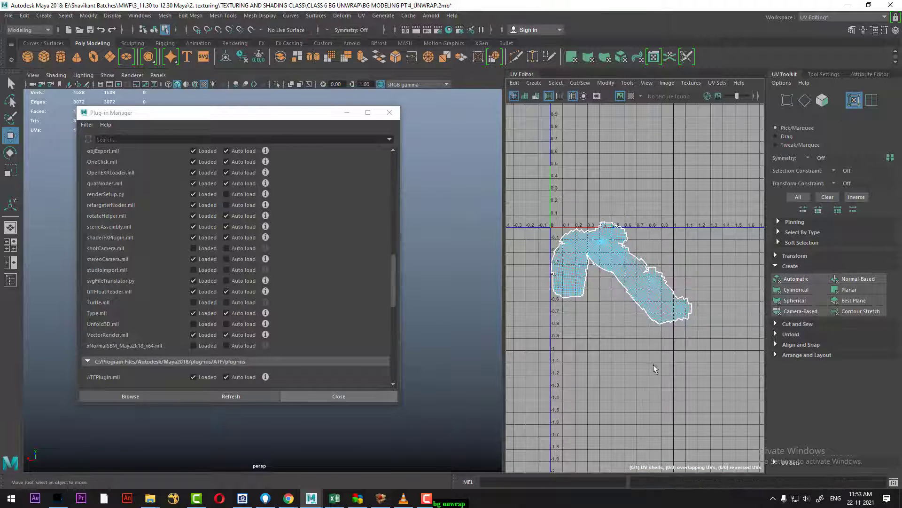
{"action": "key", "text": "F8"}
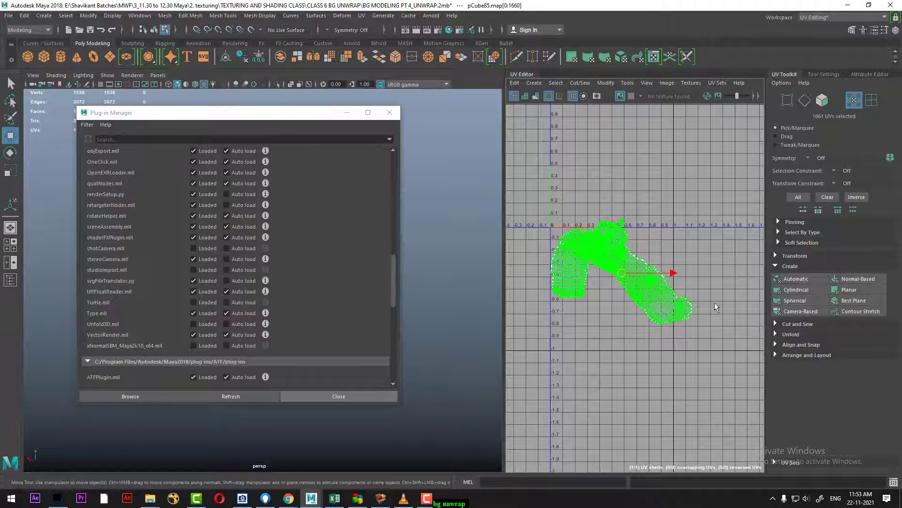
{"action": "mouse_move", "coordinate": [715, 209]}
{"action": "right_mouse_down", "text": "shift"}
{"action": "mouse_move", "coordinate": [654, 247]}
{"action": "mouse_move", "coordinate": [598, 265]}
{"action": "right_mouse_up", "text": "shift"}
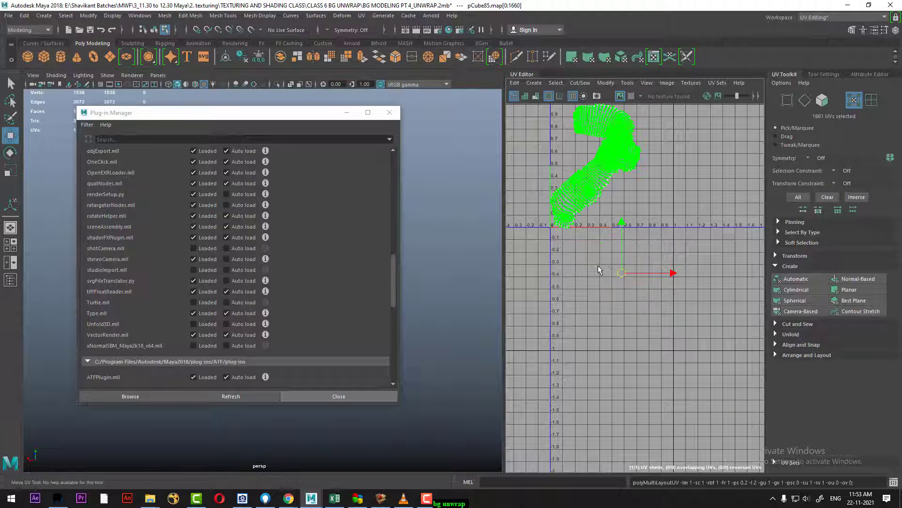
{"action": "left_click", "coordinate": [397, 116]}
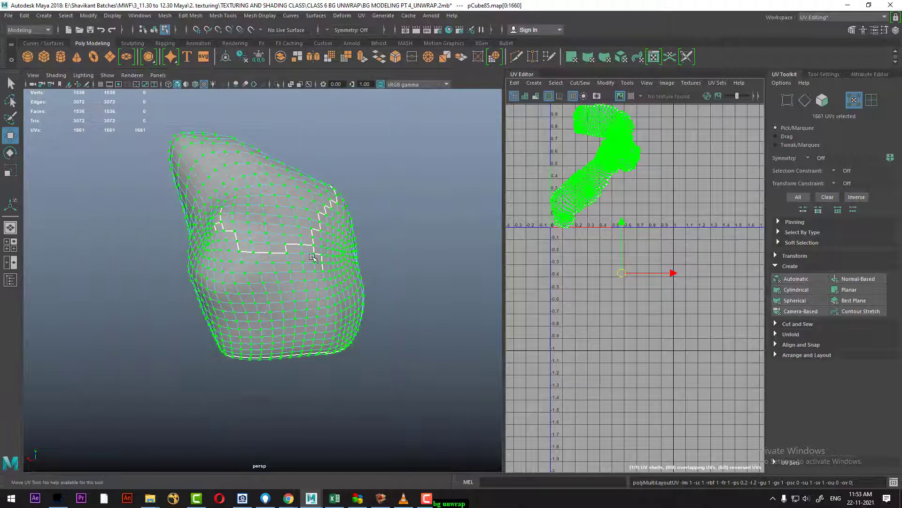
{"action": "right_click_drag", "start_coordinate": [209, 256], "coordinate": [249, 214]}
Deselect the finished stone and inspect the next stone mesh
{"action": "left_click", "coordinate": [348, 162]}
{"action": "left_click_drag", "start_coordinate": [348, 188], "coordinate": [362, 305], "text": "alt"}
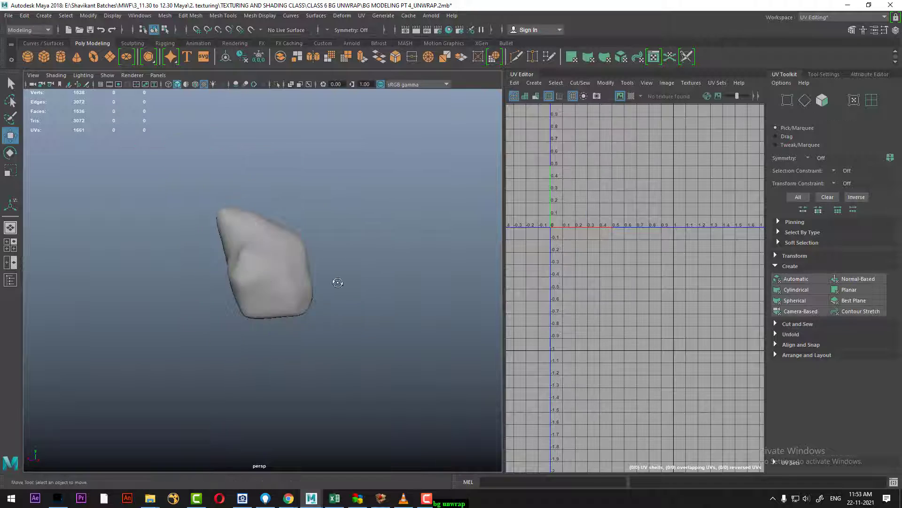
{"action": "left_click", "coordinate": [280, 270]}
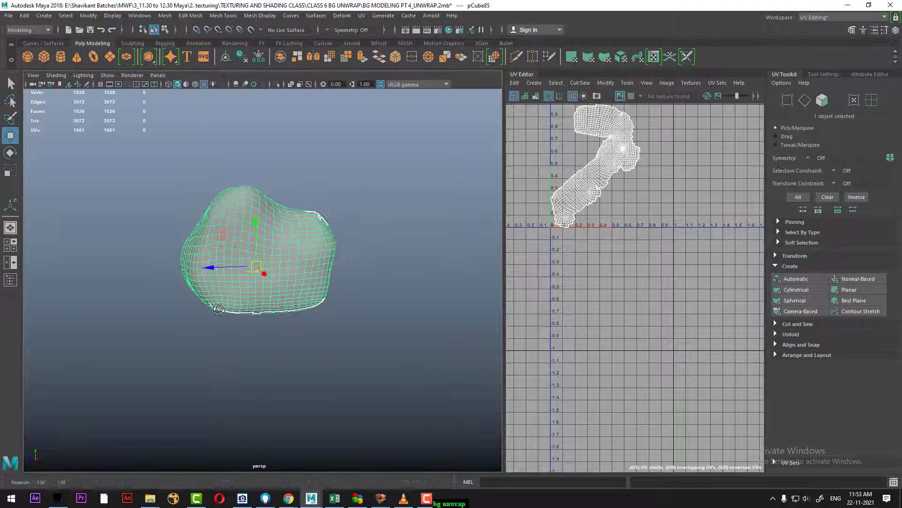
{"action": "left_click_drag", "start_coordinate": [131, 298], "coordinate": [225, 346], "text": "alt"}
{"action": "scroll", "coordinate": [656, 221], "scroll_direction": "up", "scroll_amount": 2}
{"action": "scroll", "coordinate": [656, 221], "scroll_direction": "up", "scroll_amount": 1}
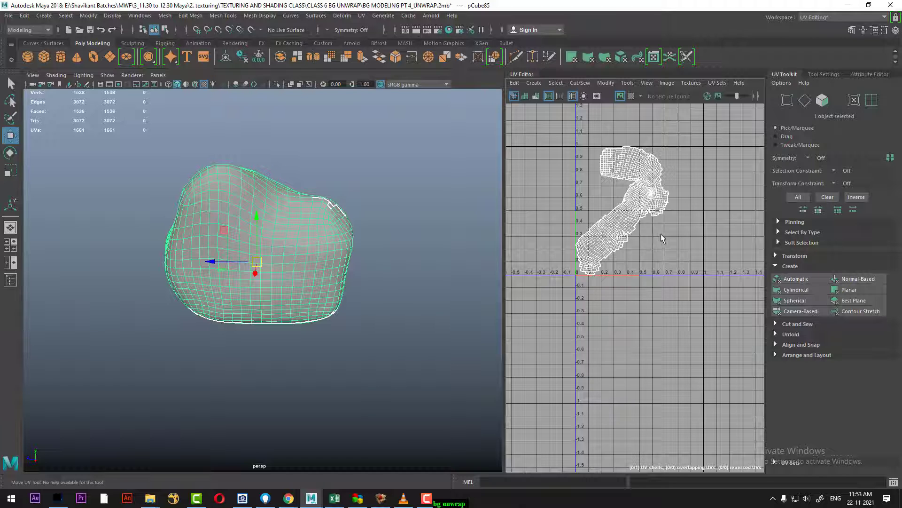
{"action": "mouse_move", "coordinate": [423, 329]}
{"action": "left_mouse_down", "text": "alt"}
{"action": "mouse_move", "coordinate": [308, 343]}
{"action": "mouse_move", "coordinate": [332, 387]}
{"action": "left_mouse_up", "text": "alt"}
Exit Isolate Select, select the grey stone pCube42 and open its Channel Box
{"action": "key", "text": "ctrl+1"}
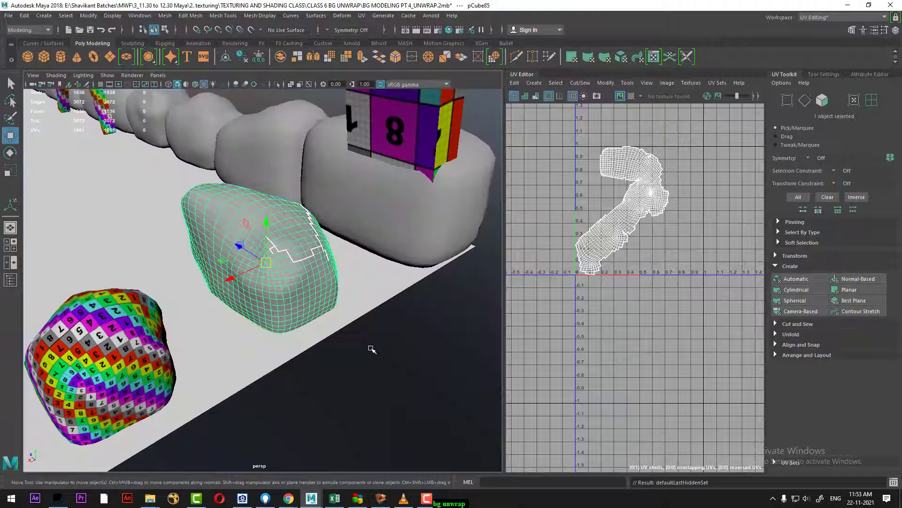
{"action": "mouse_move", "coordinate": [371, 346]}
{"action": "left_mouse_down", "text": "alt"}
{"action": "mouse_move", "coordinate": [329, 305]}
{"action": "mouse_move", "coordinate": [343, 321]}
{"action": "left_mouse_up", "text": "alt"}
{"action": "left_click", "coordinate": [357, 334]}
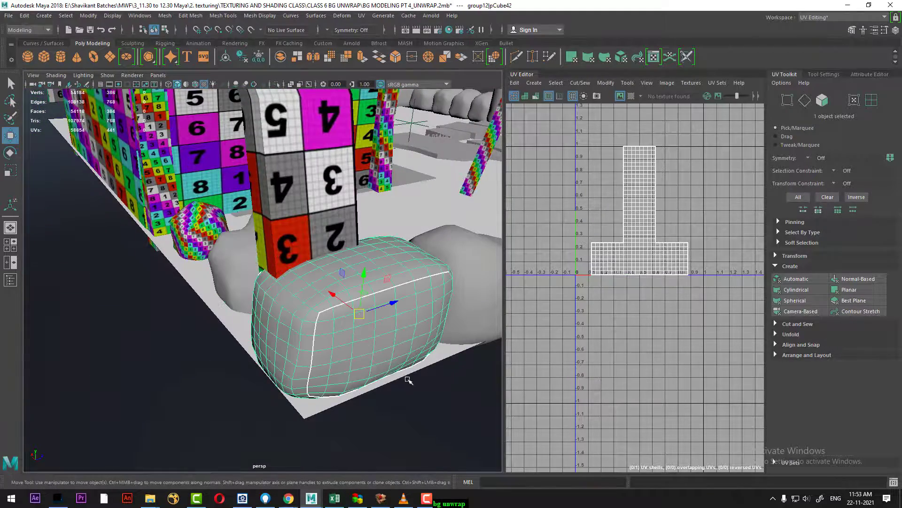
{"action": "mouse_move", "coordinate": [409, 376]}
{"action": "left_mouse_down", "text": "alt"}
{"action": "mouse_move", "coordinate": [313, 364]}
{"action": "mouse_move", "coordinate": [324, 378]}
{"action": "left_mouse_up", "text": "alt"}
{"action": "mouse_move", "coordinate": [455, 328]}
{"action": "left_mouse_down", "text": "alt"}
{"action": "mouse_move", "coordinate": [282, 318]}
{"action": "mouse_move", "coordinate": [238, 297]}
{"action": "left_mouse_up", "text": "alt"}
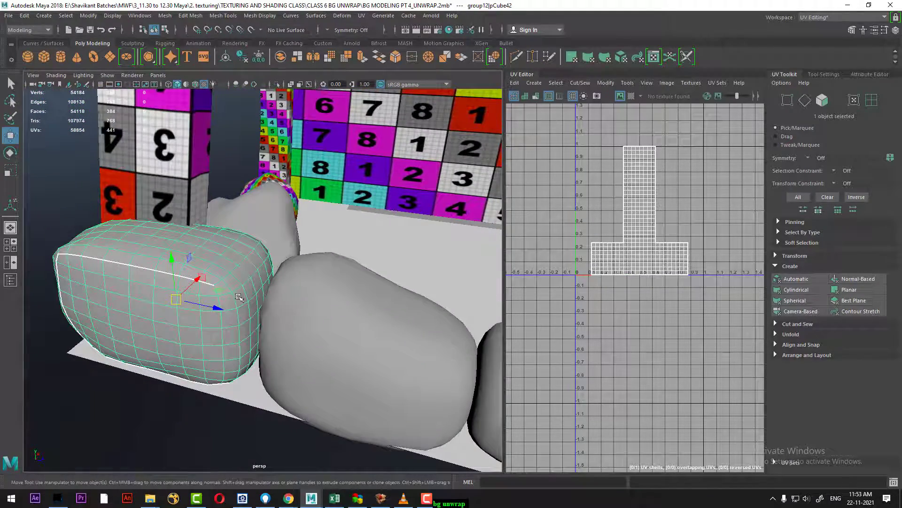
{"action": "left_click", "coordinate": [896, 29]}
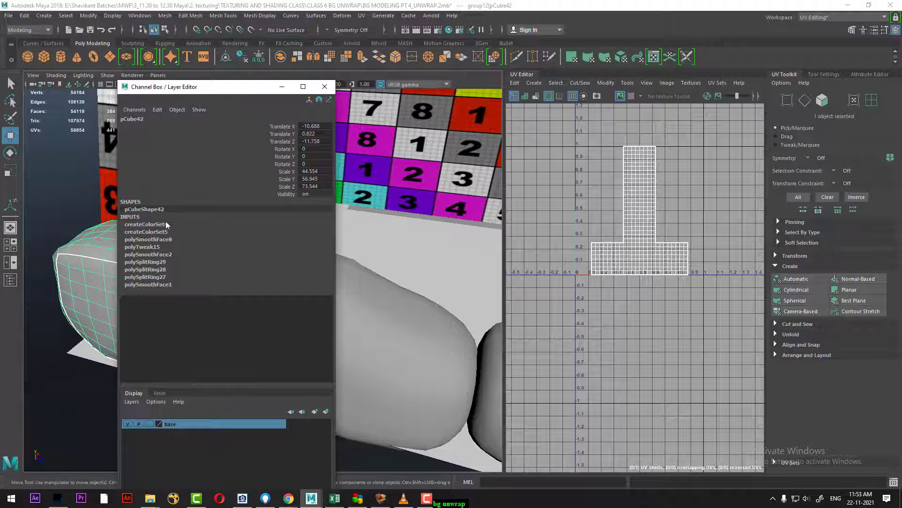
Set polySmoothFace8 Divisions to 0 in the Channel Box
{"action": "left_click", "coordinate": [166, 239]}
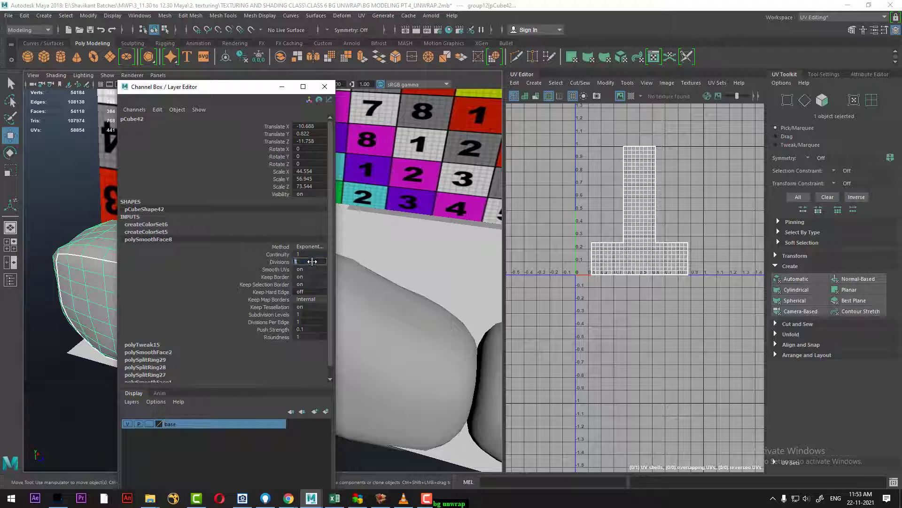
{"action": "key", "text": "Return"}
{"action": "mouse_move", "coordinate": [210, 92]}
{"action": "left_mouse_down"}
{"action": "mouse_move", "coordinate": [504, 207]}
{"action": "mouse_move", "coordinate": [610, 223]}
{"action": "left_mouse_up"}
Move the Channel Box aside and isolate the cushion-shaped stone
{"action": "left_click_drag", "start_coordinate": [289, 341], "coordinate": [295, 347], "text": "alt"}
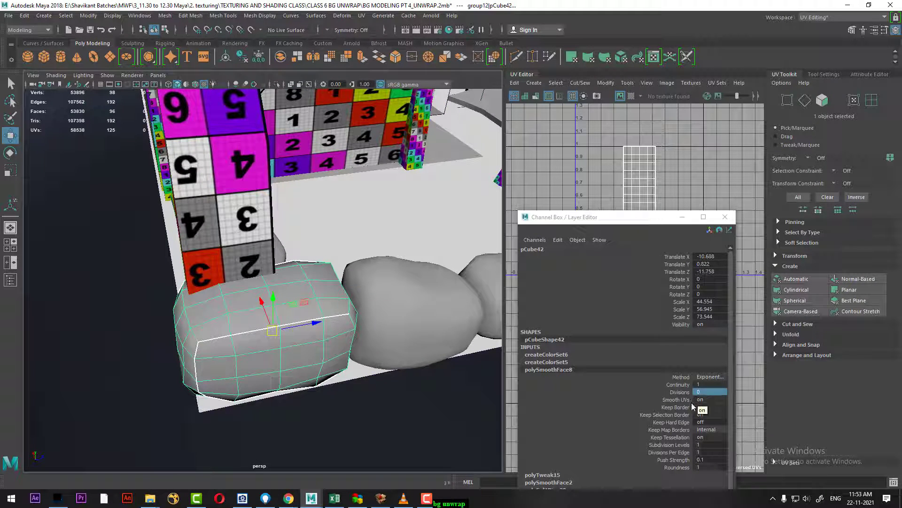
{"action": "left_click_drag", "start_coordinate": [214, 282], "coordinate": [218, 284], "text": "alt"}
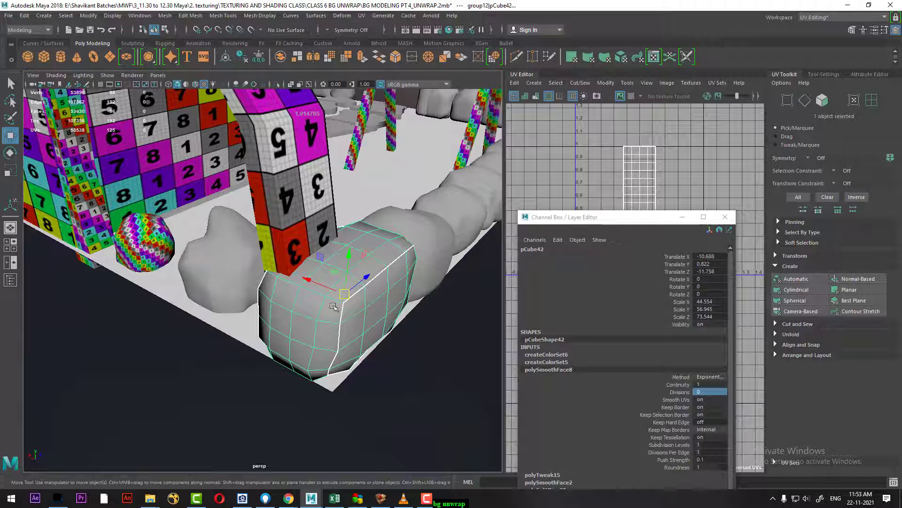
{"action": "left_click_drag", "start_coordinate": [626, 222], "coordinate": [131, 301]}
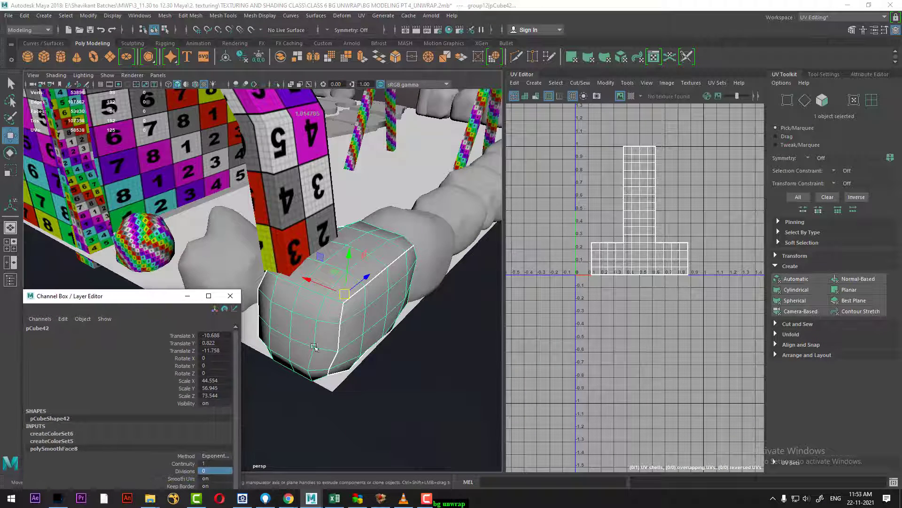
{"action": "mouse_move", "coordinate": [329, 348]}
{"action": "left_mouse_down", "text": "alt"}
{"action": "mouse_move", "coordinate": [357, 353]}
{"action": "mouse_move", "coordinate": [300, 269]}
{"action": "left_mouse_up", "text": "alt"}
{"action": "key", "text": "ctrl+1"}
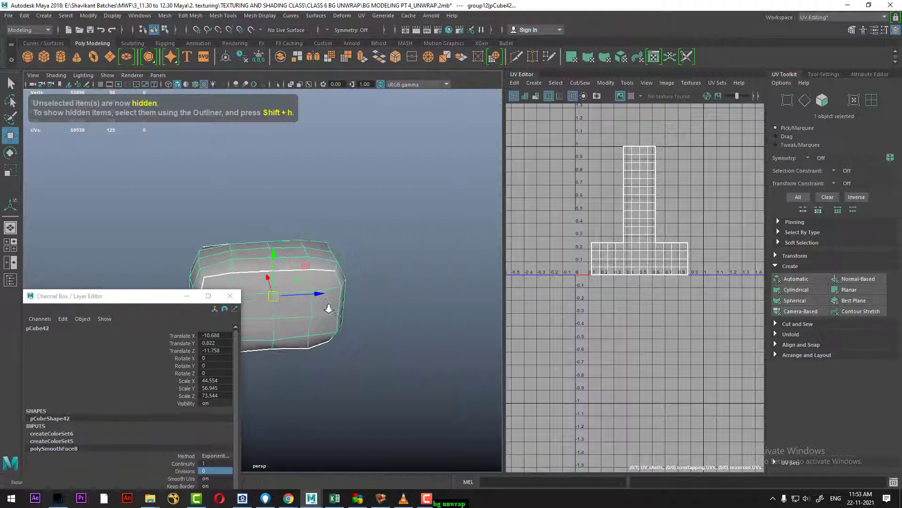
Apply Automatic UV projection to the stone and reselect it to show its six shells
{"action": "right_click_drag", "start_coordinate": [300, 269], "coordinate": [376, 381], "text": "alt"}
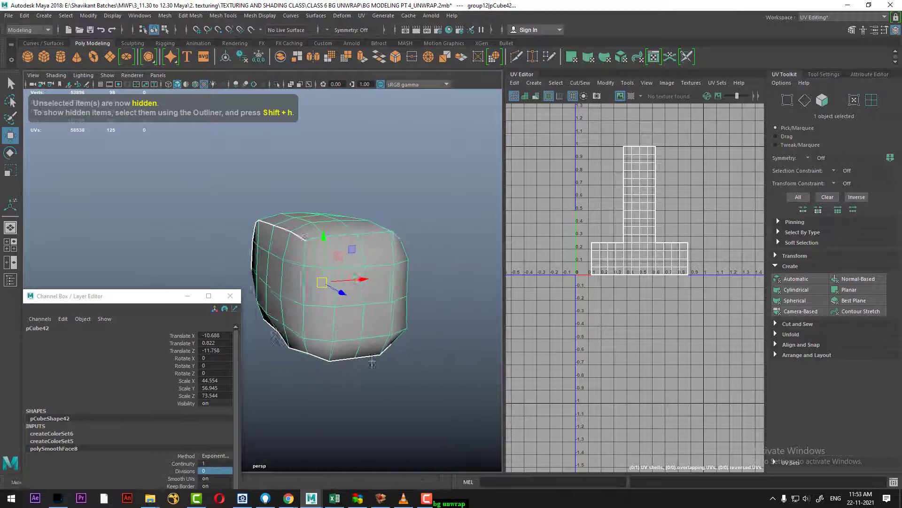
{"action": "left_click", "coordinate": [809, 276]}
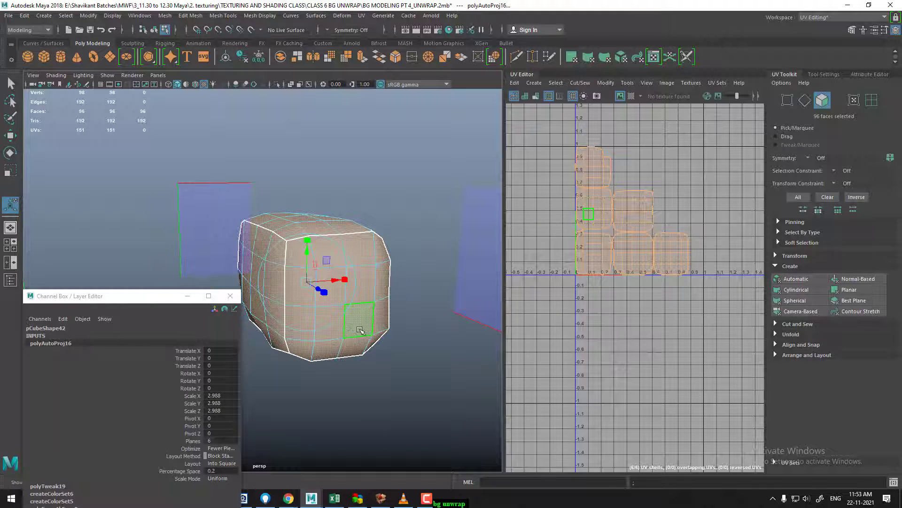
{"action": "right_click_drag", "start_coordinate": [357, 230], "coordinate": [449, 185]}
{"action": "left_click", "coordinate": [448, 185]}
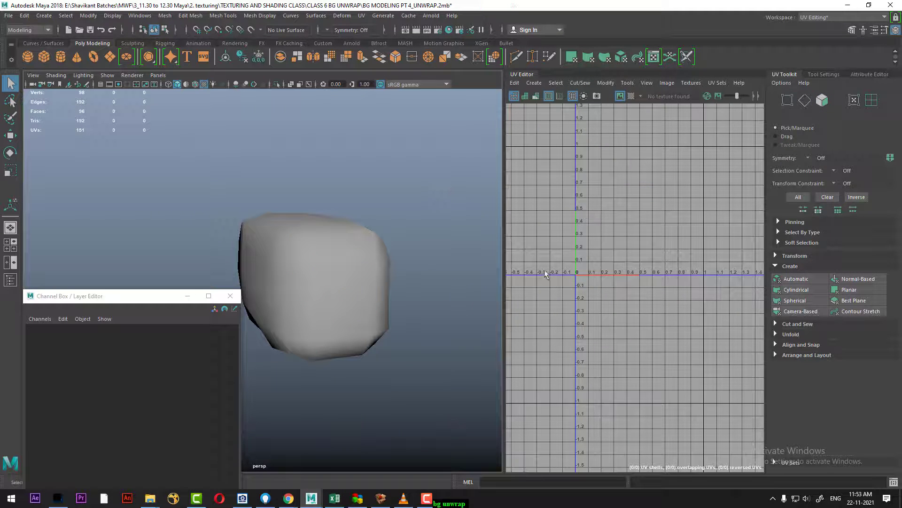
{"action": "left_click", "coordinate": [349, 274]}
{"action": "scroll", "coordinate": [643, 226], "scroll_direction": "up", "scroll_amount": 3}
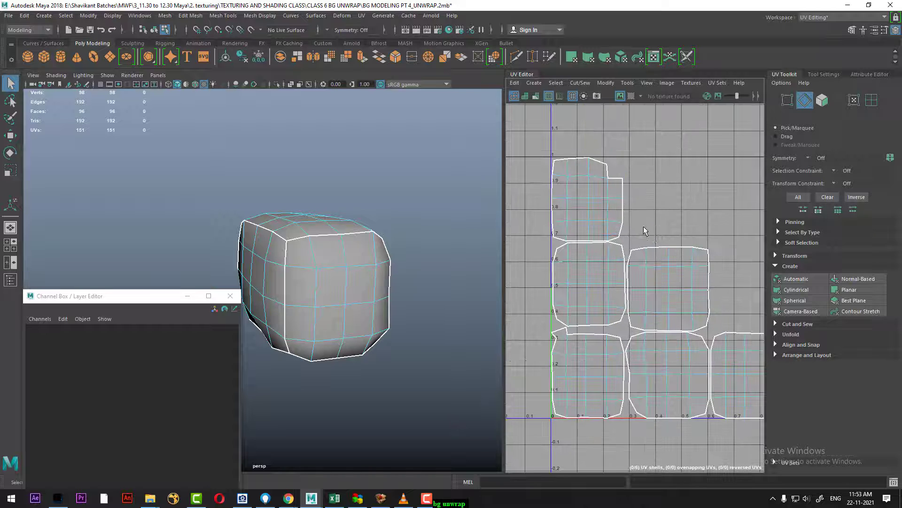
Sew the top-left UV shell onto the middle shell along their shared border edge
{"action": "left_click_drag", "start_coordinate": [641, 230], "coordinate": [683, 261]}
{"action": "right_click_drag", "start_coordinate": [679, 287], "coordinate": [663, 219], "text": "shift"}
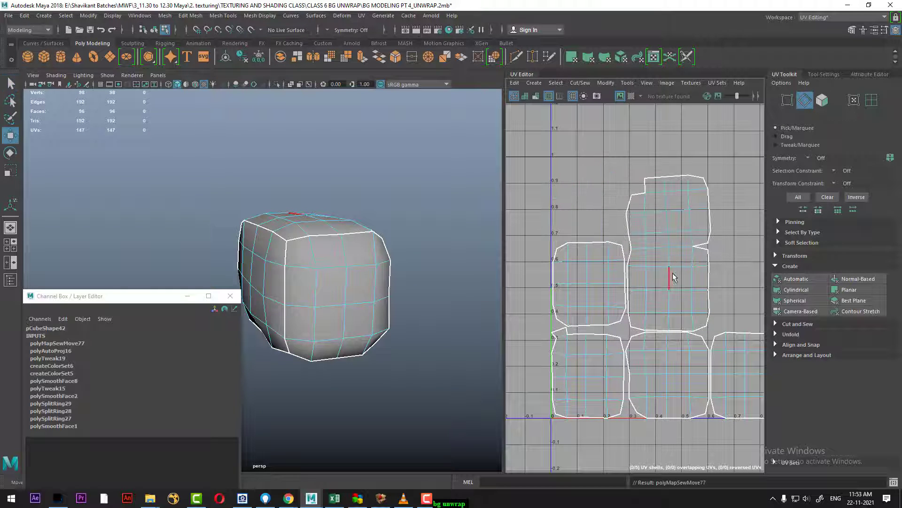
{"action": "scroll", "coordinate": [655, 202], "scroll_direction": "down", "scroll_amount": 2}
{"action": "middle_click_drag", "start_coordinate": [655, 201], "coordinate": [645, 216], "text": "alt"}
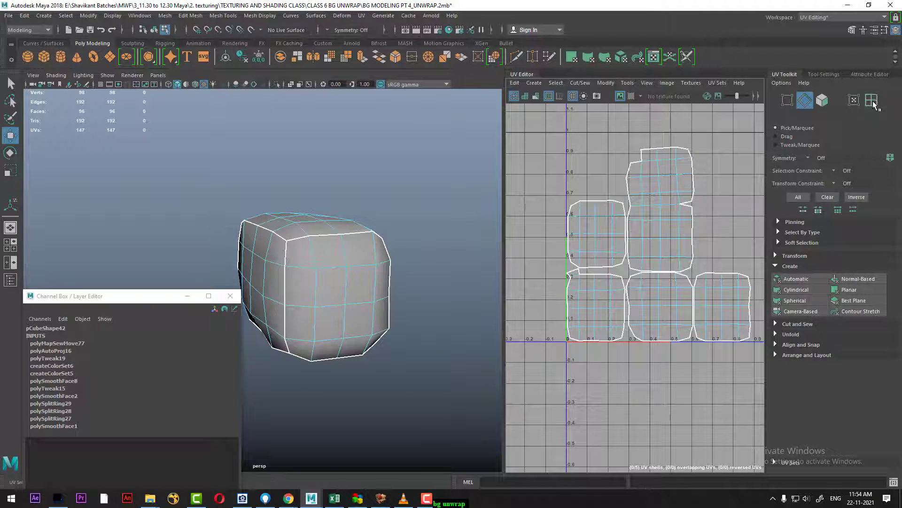
Move the tall UV shell left into negative U and sew the small right shell onto it
{"action": "left_click", "coordinate": [873, 105]}
{"action": "left_click", "coordinate": [661, 212]}
{"action": "scroll", "coordinate": [682, 245], "scroll_direction": "down", "scroll_amount": 2}
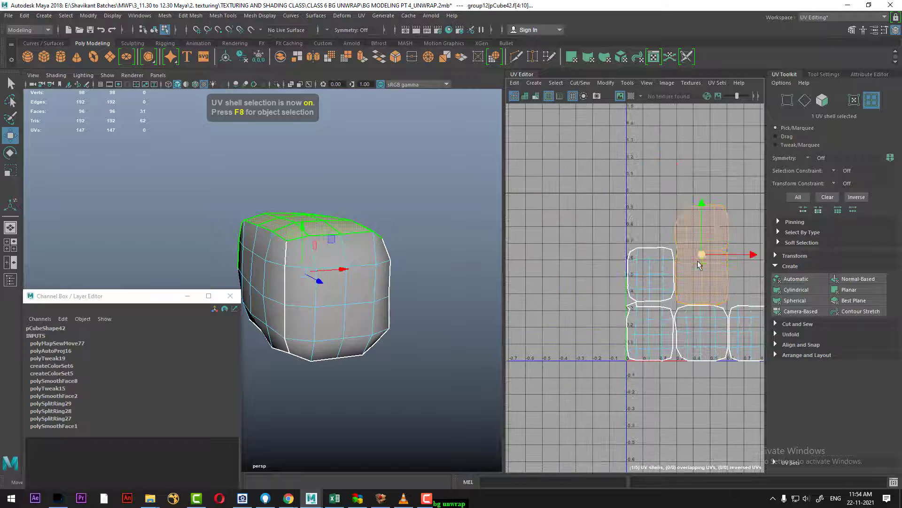
{"action": "left_click_drag", "start_coordinate": [698, 260], "coordinate": [552, 244]}
{"action": "scroll", "coordinate": [605, 279], "scroll_direction": "up", "scroll_amount": 2}
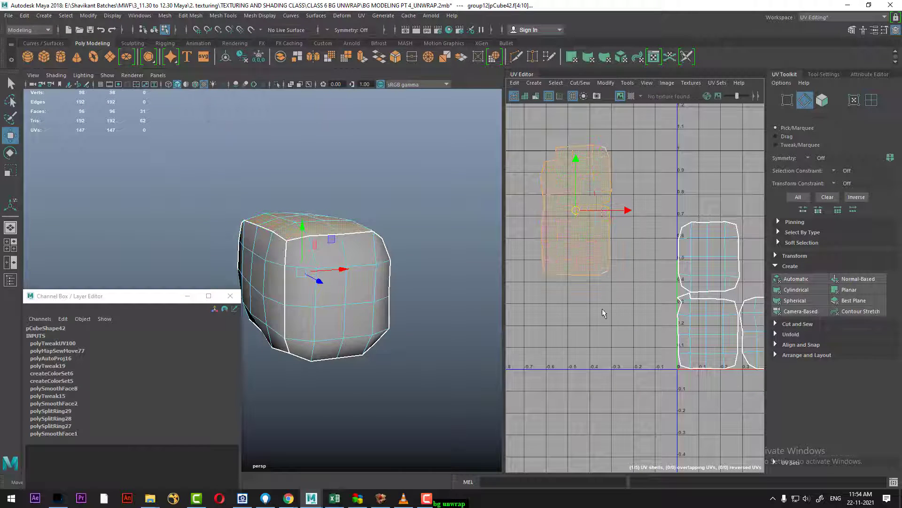
{"action": "right_click_drag", "start_coordinate": [590, 286], "coordinate": [583, 328], "text": "shift"}
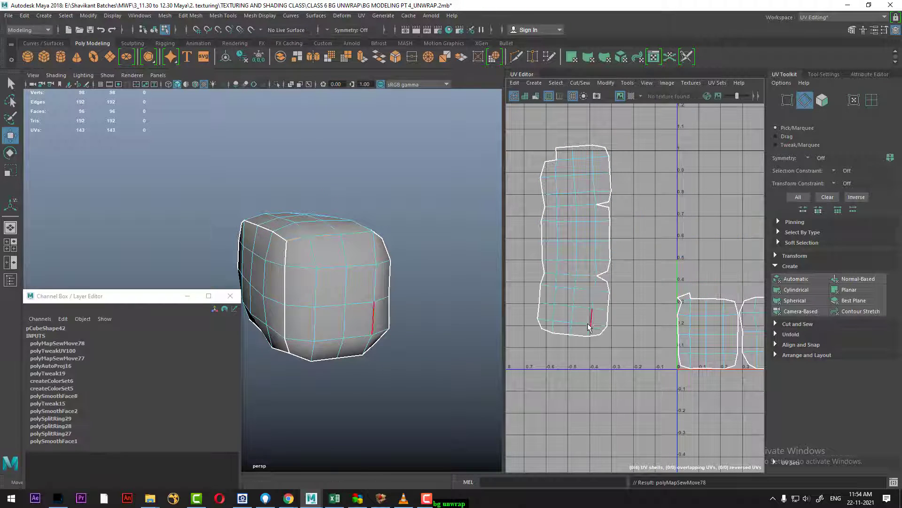
Sew the next border seams, attaching the right shell piece onto the tall shell
{"action": "left_click", "coordinate": [604, 277]}
{"action": "right_click_drag", "start_coordinate": [603, 277], "coordinate": [599, 310], "text": "shift"}
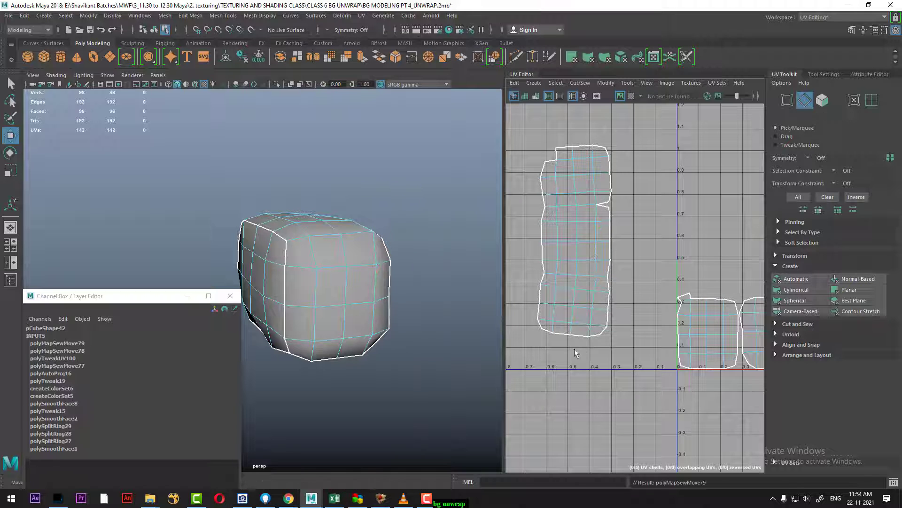
{"action": "left_click", "coordinate": [544, 329]}
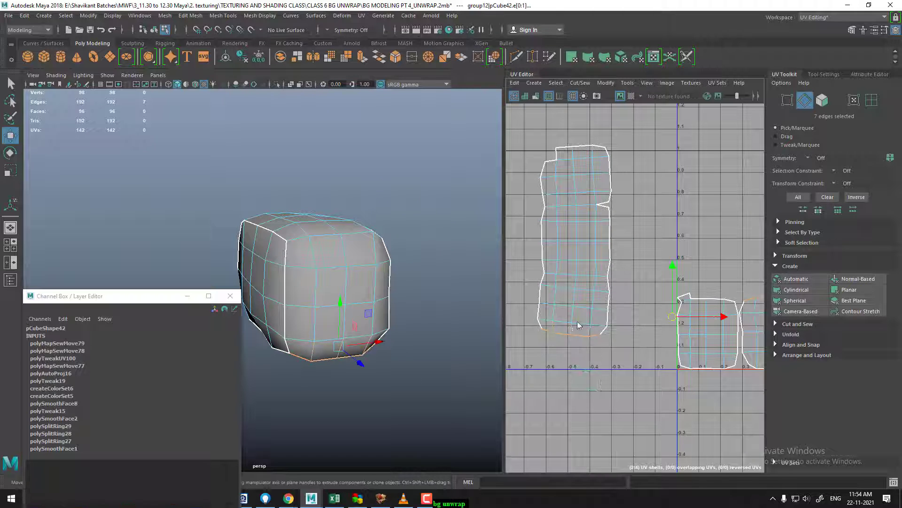
{"action": "right_click_drag", "start_coordinate": [591, 352], "coordinate": [586, 370], "text": "shift"}
{"action": "middle_click_drag", "start_coordinate": [587, 370], "coordinate": [593, 357], "text": "alt"}
Sew square shells onto the tall shell's right and left sides
{"action": "left_click", "coordinate": [559, 234]}
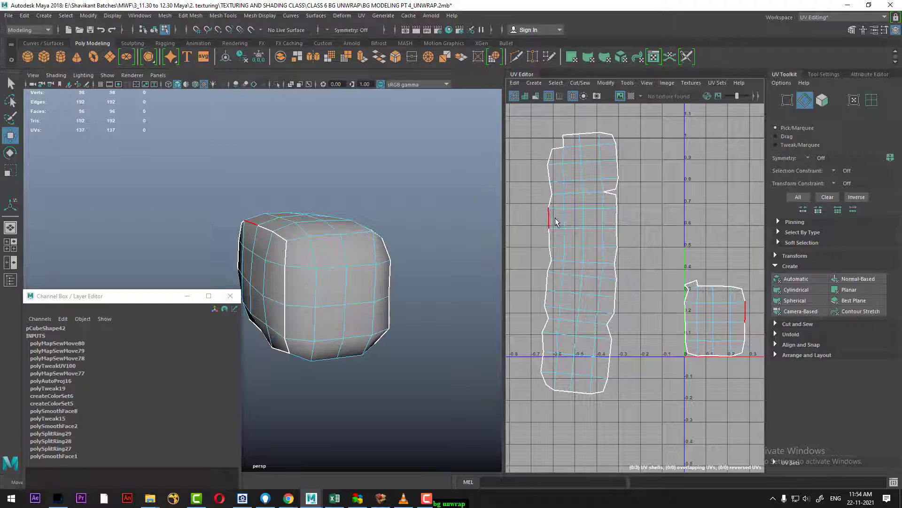
{"action": "left_click_drag", "start_coordinate": [614, 236], "coordinate": [621, 226]}
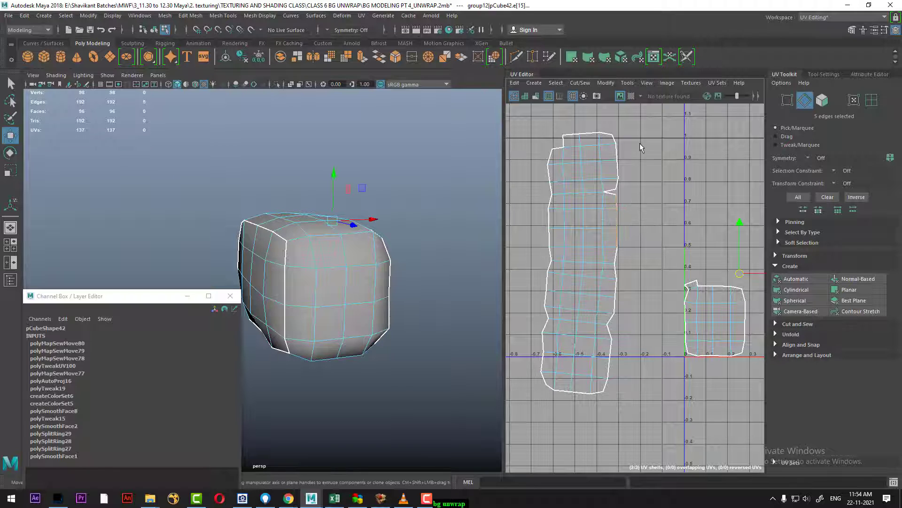
{"action": "right_click_drag", "start_coordinate": [649, 238], "coordinate": [638, 171], "text": "shift"}
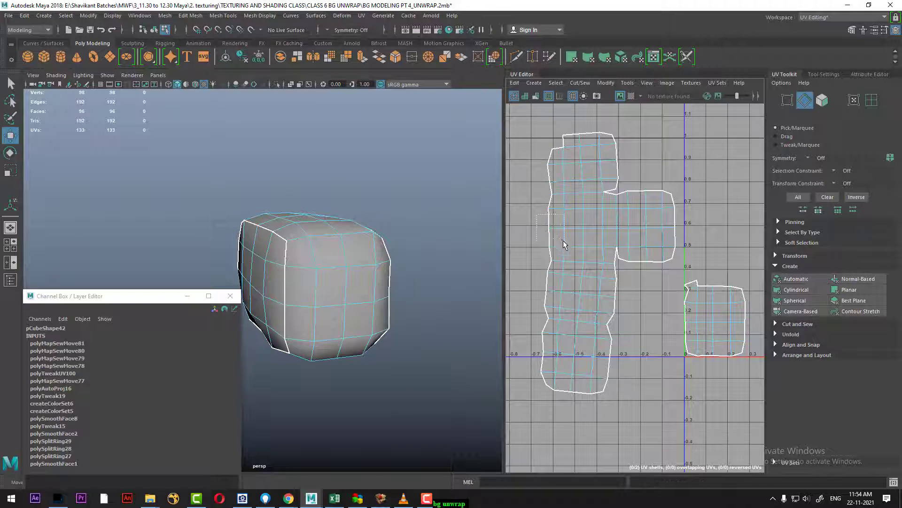
{"action": "right_click_drag", "start_coordinate": [541, 225], "coordinate": [560, 200], "text": "shift"}
{"action": "middle_click_drag", "start_coordinate": [579, 225], "coordinate": [625, 239], "text": "alt"}
Sew the remaining seam edges to close up the cross-shaped shell
{"action": "scroll", "coordinate": [625, 240], "scroll_direction": "up", "scroll_amount": 1}
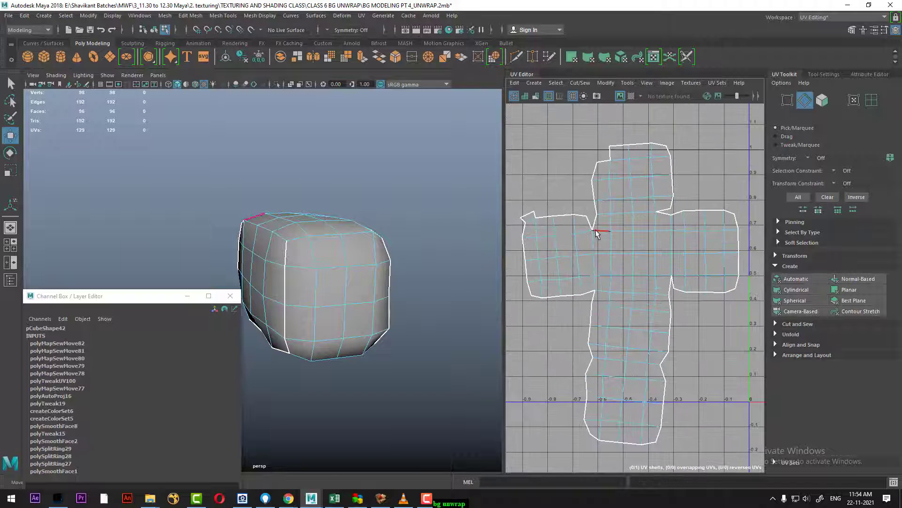
{"action": "left_click", "coordinate": [596, 229]}
{"action": "right_click_drag", "start_coordinate": [596, 230], "coordinate": [611, 217], "text": "shift"}
{"action": "left_click", "coordinate": [670, 220]}
{"action": "right_click_drag", "start_coordinate": [670, 220], "coordinate": [691, 217], "text": "shift"}
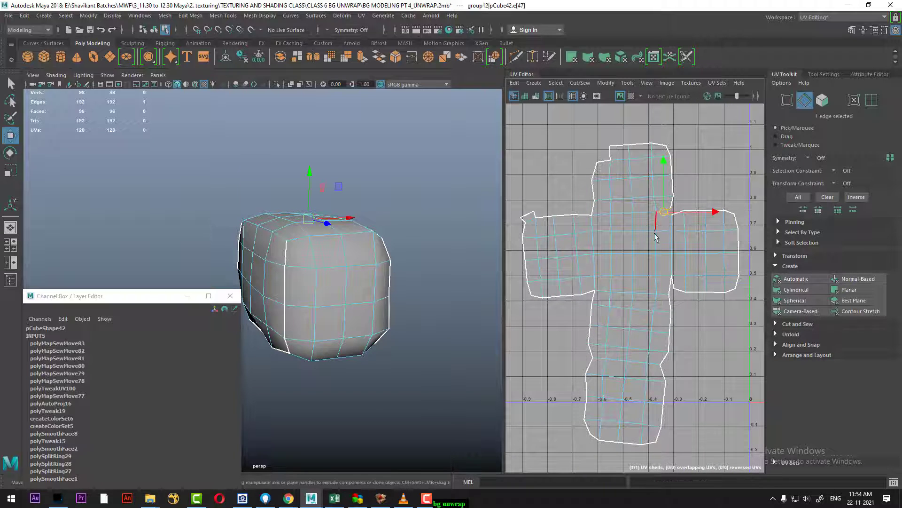
{"action": "left_click", "coordinate": [643, 196]}
Cut a short edge on the shell's left arm via the Shift+right-click menu
{"action": "scroll", "coordinate": [567, 236], "scroll_direction": "up", "scroll_amount": 2}
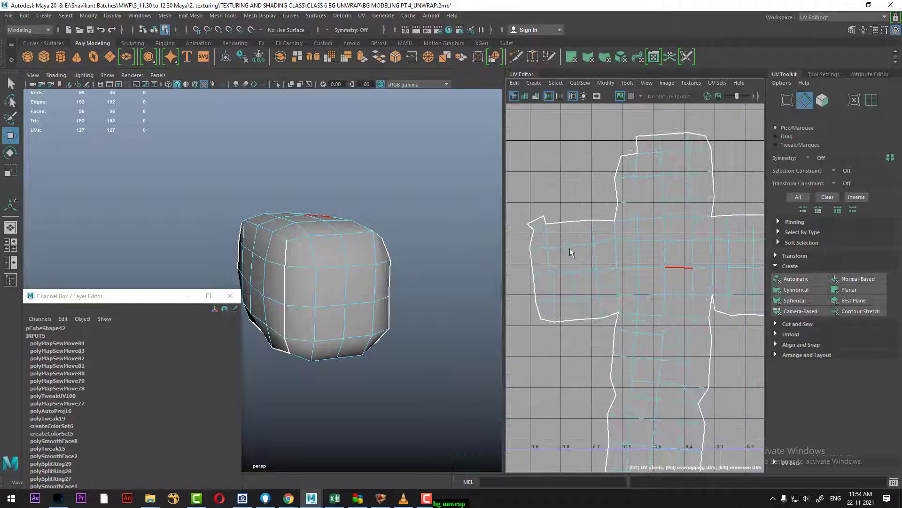
{"action": "middle_click_drag", "start_coordinate": [571, 252], "coordinate": [566, 262], "text": "alt"}
{"action": "left_click", "coordinate": [566, 256]}
{"action": "right_click", "coordinate": [594, 212], "text": "shift"}
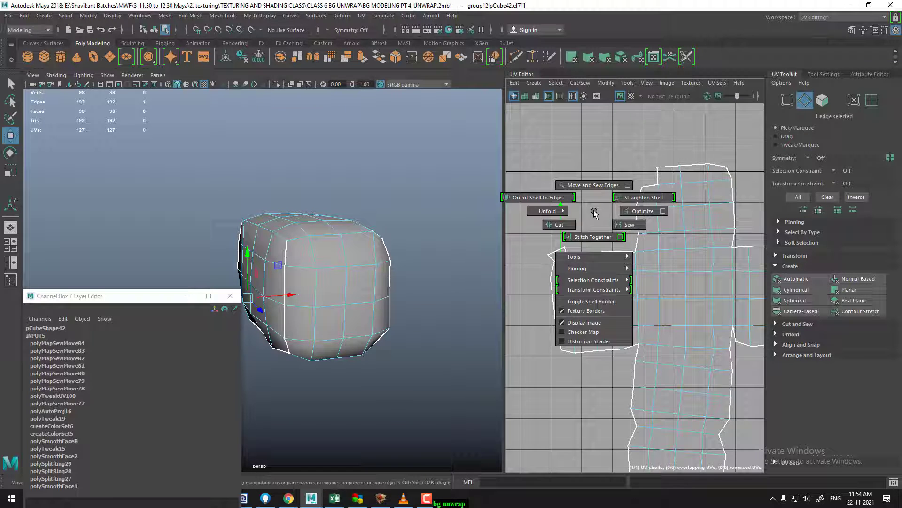
{"action": "left_click", "coordinate": [530, 230]}
Select all 126 UVs of the cross-shaped shell
{"action": "scroll", "coordinate": [625, 187], "scroll_direction": "down", "scroll_amount": 2}
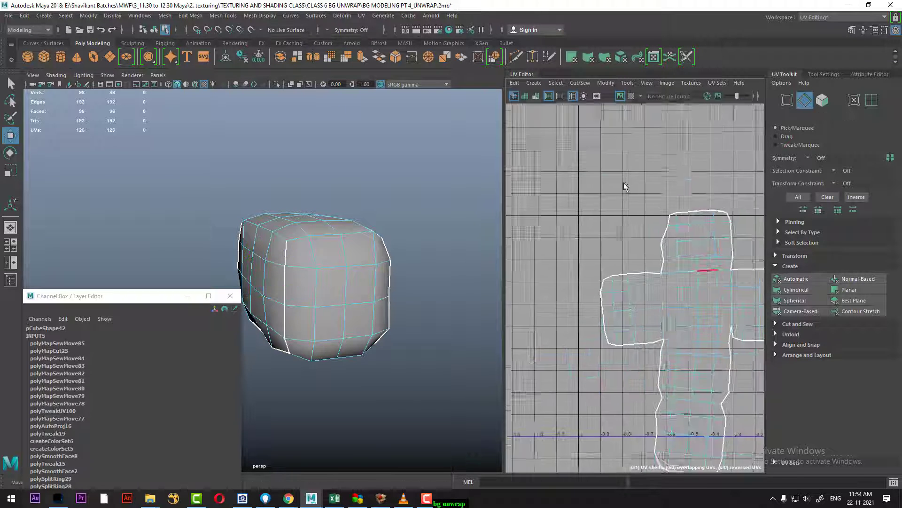
{"action": "scroll", "coordinate": [625, 187], "scroll_direction": "down", "scroll_amount": 2}
{"action": "scroll", "coordinate": [630, 203], "scroll_direction": "down", "scroll_amount": 1}
{"action": "scroll", "coordinate": [637, 217], "scroll_direction": "down", "scroll_amount": 1}
{"action": "scroll", "coordinate": [636, 218], "scroll_direction": "down", "scroll_amount": 1}
{"action": "right_click_drag", "start_coordinate": [640, 215], "coordinate": [695, 216]}
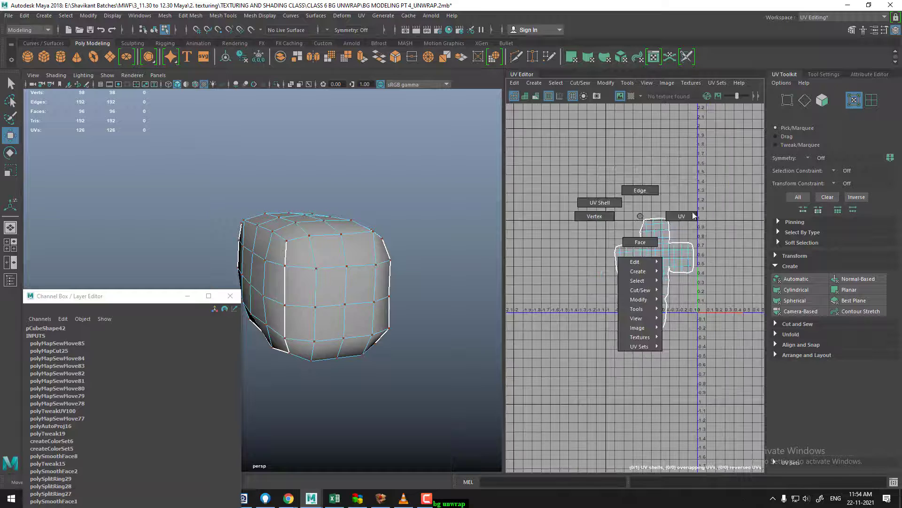
{"action": "left_click_drag", "start_coordinate": [608, 357], "coordinate": [698, 209]}
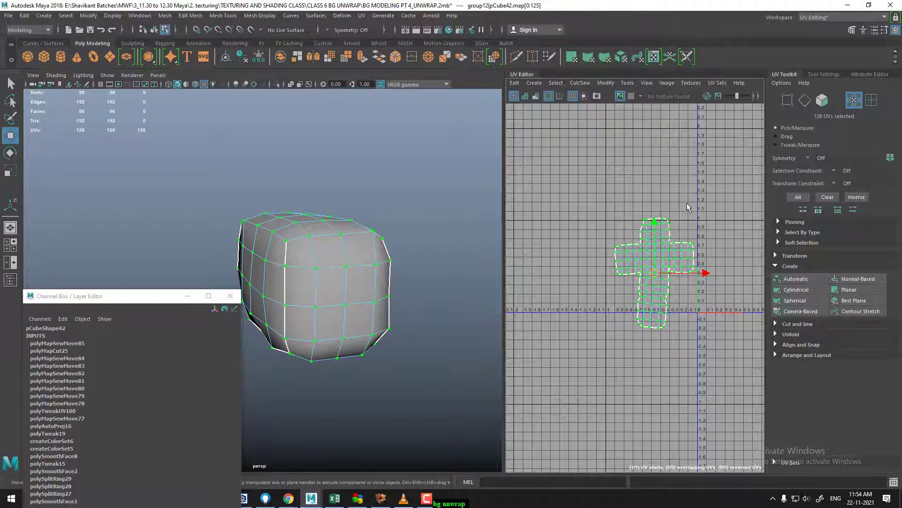
Move the cross-shaped UV shell into the 0–1 range and return the stone to object mode
{"action": "right_click_drag", "start_coordinate": [672, 203], "coordinate": [574, 266], "text": "shift"}
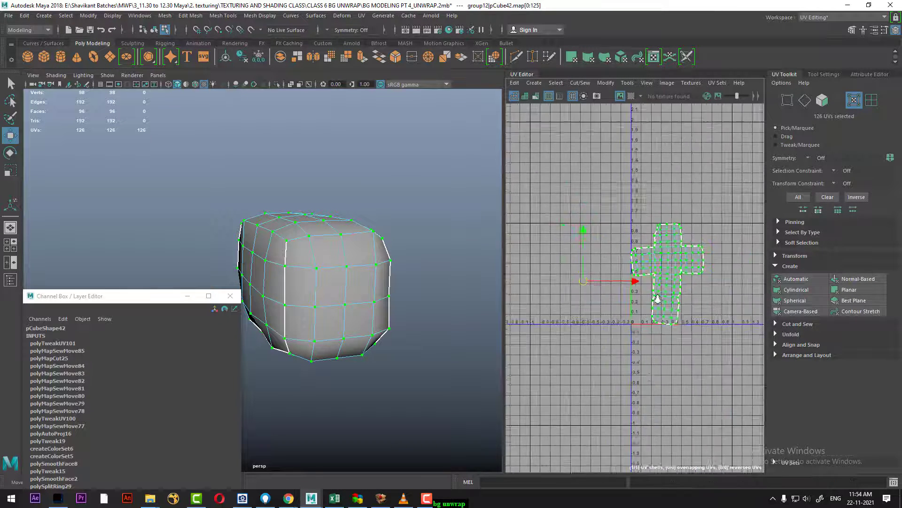
{"action": "right_click_drag", "start_coordinate": [356, 264], "coordinate": [400, 212]}
{"action": "left_click", "coordinate": [324, 296]}
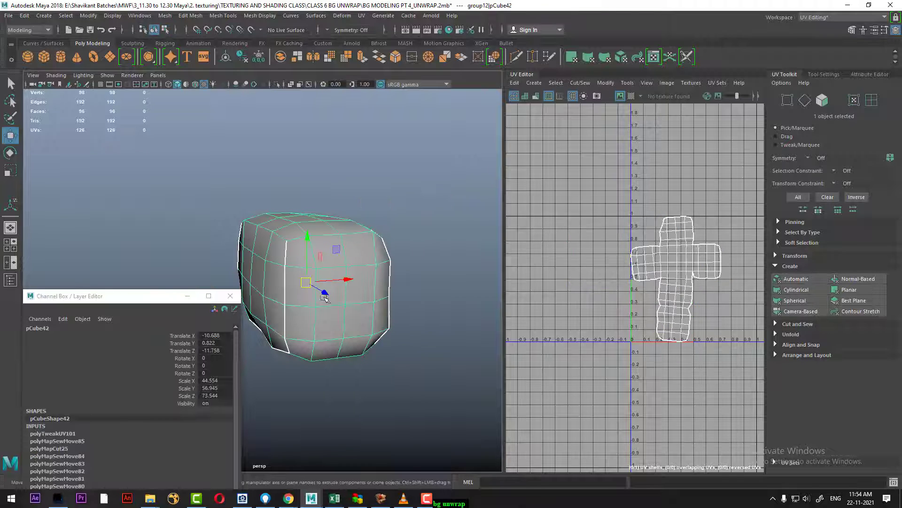
Bring the Channel Box window to the front and move it higher up
{"action": "left_click", "coordinate": [896, 30]}
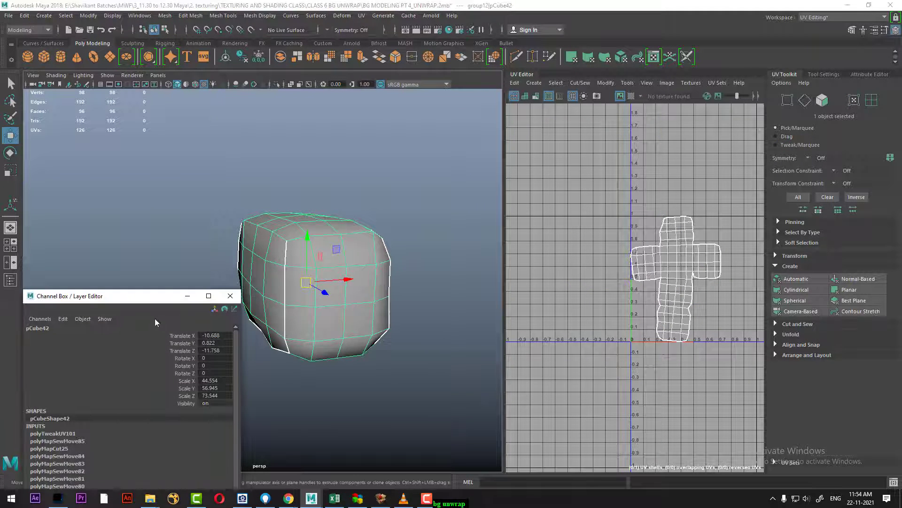
{"action": "left_click_drag", "start_coordinate": [151, 300], "coordinate": [161, 215]}
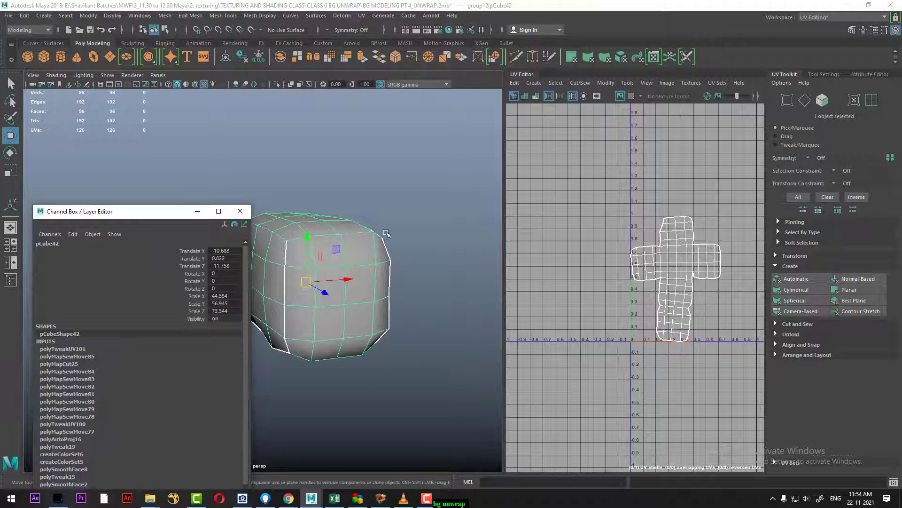
{"action": "right_click", "coordinate": [394, 214], "text": "shift"}
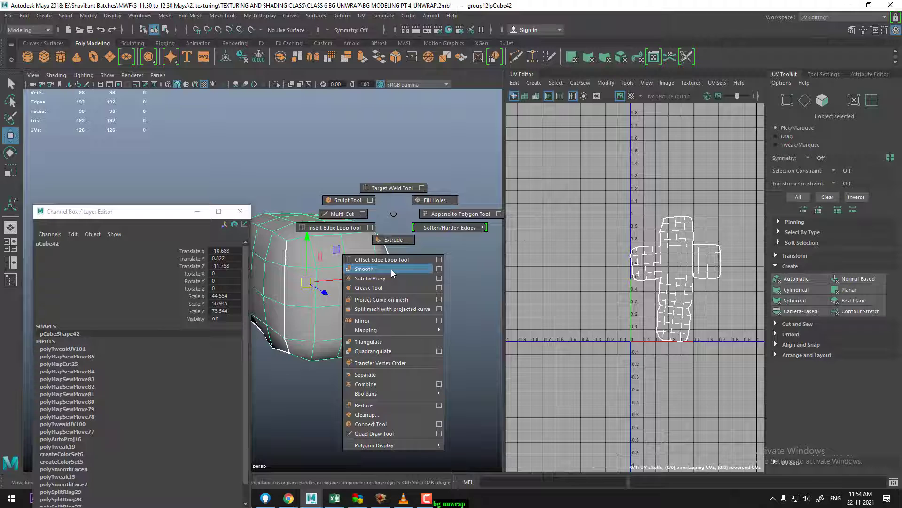
Smooth the stone mesh to 1 division, reselect it, and close the Channel Box window
{"action": "left_click", "coordinate": [391, 269]}
{"action": "left_click", "coordinate": [382, 375]}
{"action": "left_click_drag", "start_coordinate": [382, 375], "coordinate": [399, 390], "text": "alt"}
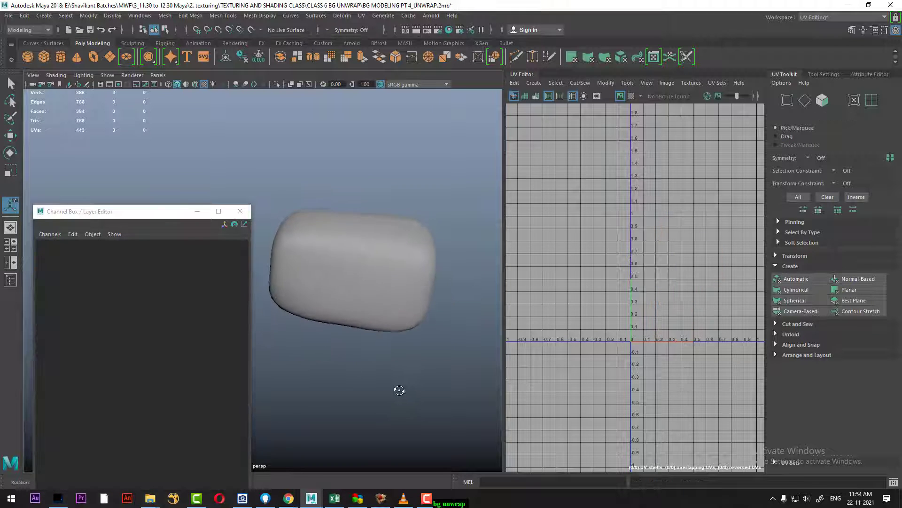
{"action": "left_click", "coordinate": [369, 266]}
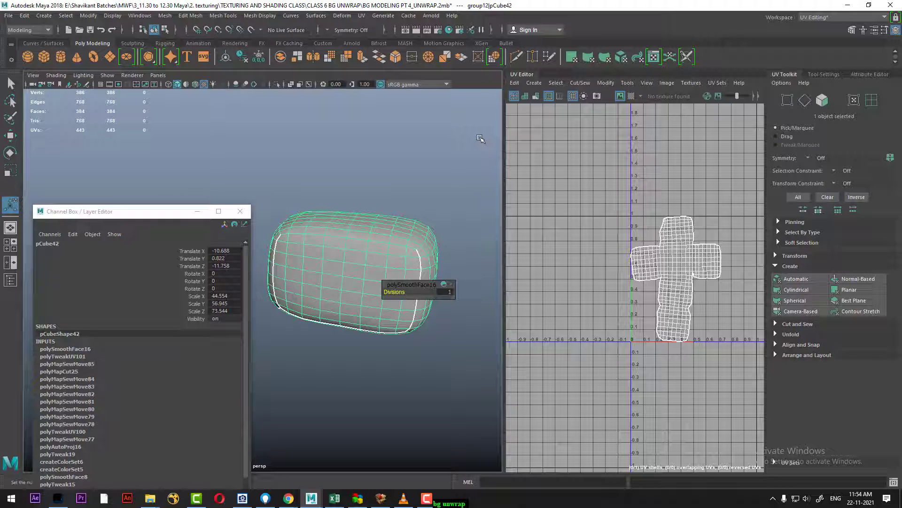
{"action": "left_click", "coordinate": [240, 211]}
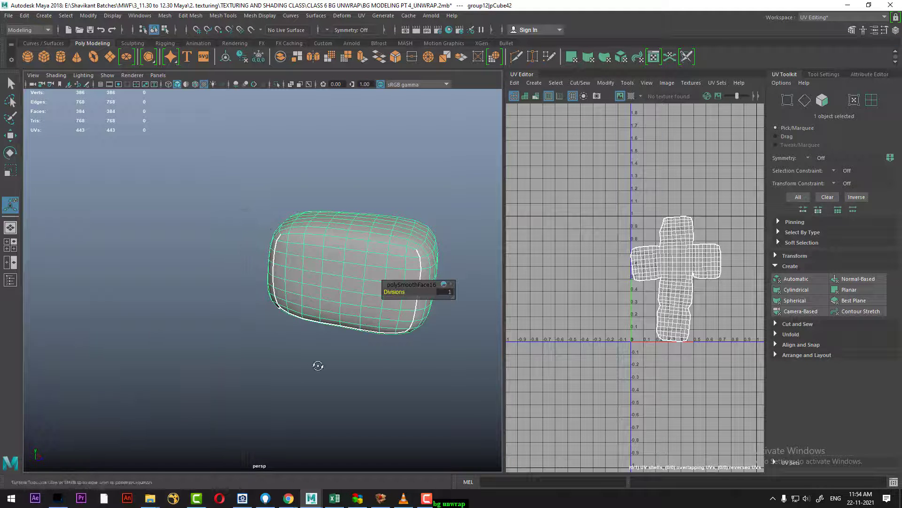
{"action": "mouse_move", "coordinate": [317, 365]}
{"action": "left_mouse_down", "text": "alt"}
{"action": "mouse_move", "coordinate": [360, 365]}
{"action": "mouse_move", "coordinate": [317, 373]}
{"action": "mouse_move", "coordinate": [353, 395]}
{"action": "mouse_move", "coordinate": [302, 333]}
{"action": "mouse_move", "coordinate": [374, 310]}
{"action": "left_mouse_up", "text": "alt"}
Show the whole scene, select pCube72 and set its polySmoothFace7 Divisions to 0
{"action": "left_click", "coordinate": [355, 394]}
{"action": "key", "text": "ctrl+1"}
{"action": "left_click", "coordinate": [373, 309]}
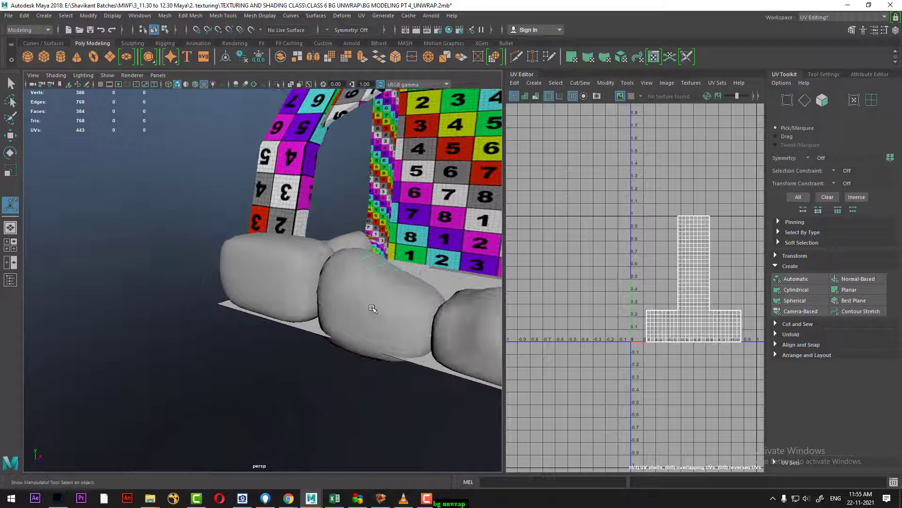
{"action": "left_click", "coordinate": [896, 29]}
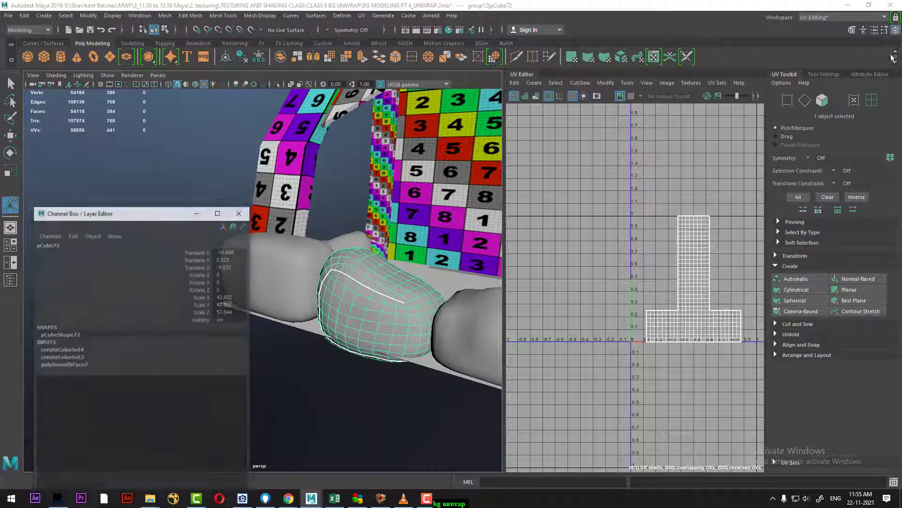
{"action": "left_click", "coordinate": [64, 364]}
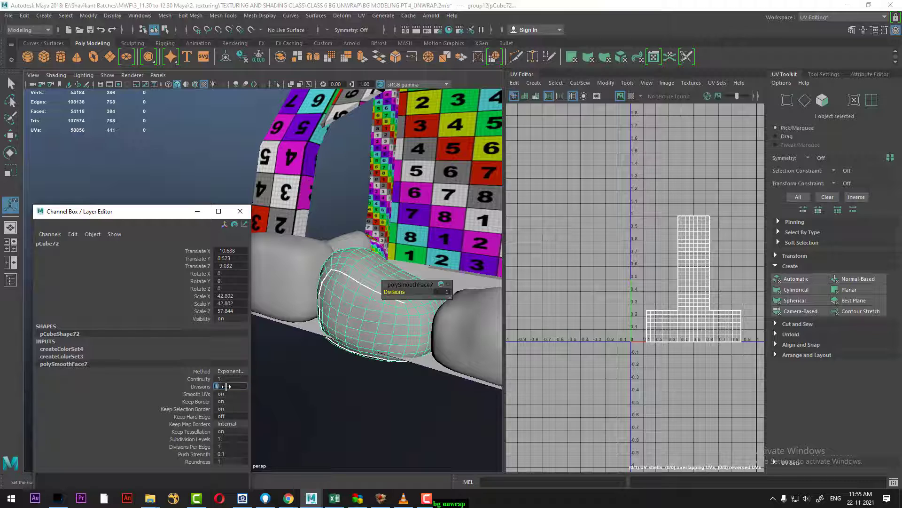
{"action": "type", "text": "0"}
{"action": "key", "text": "Return"}
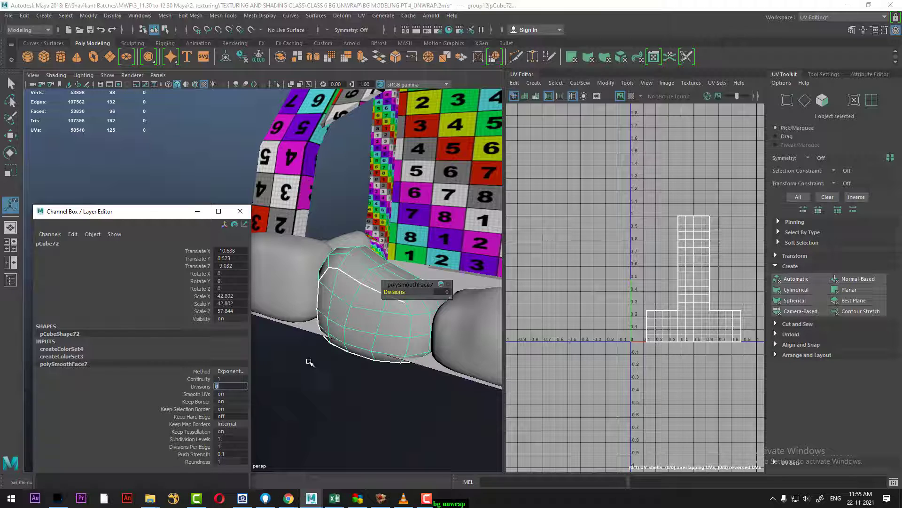
Isolate pCube72 so only that stone is visible
{"action": "left_click_drag", "start_coordinate": [132, 202], "coordinate": [71, 158]}
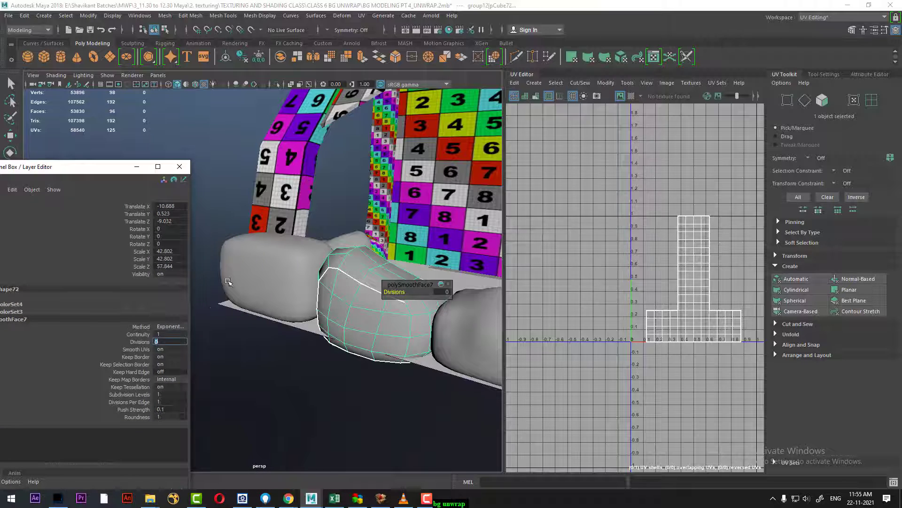
{"action": "mouse_move", "coordinate": [263, 329]}
{"action": "left_mouse_down", "text": "alt"}
{"action": "mouse_move", "coordinate": [308, 342]}
{"action": "mouse_move", "coordinate": [317, 391]}
{"action": "left_mouse_up", "text": "alt"}
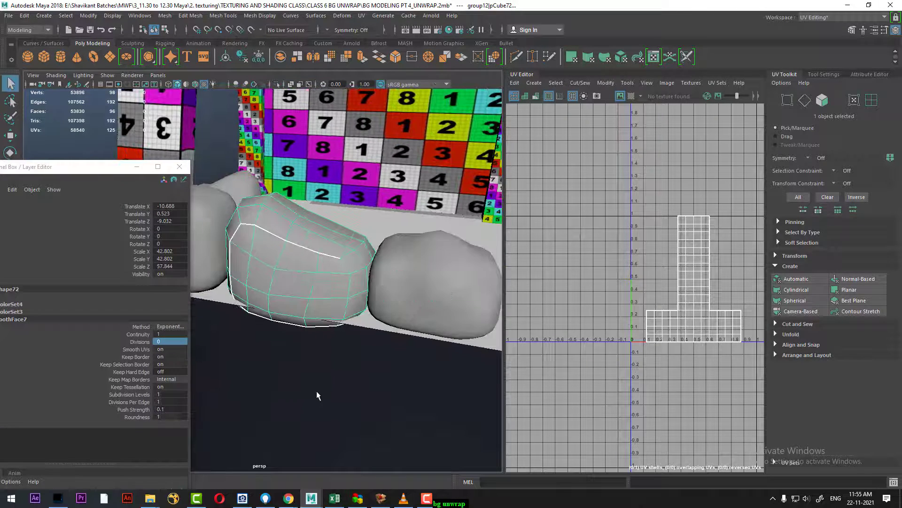
{"action": "key", "text": "q"}
{"action": "key", "text": "alt+h"}
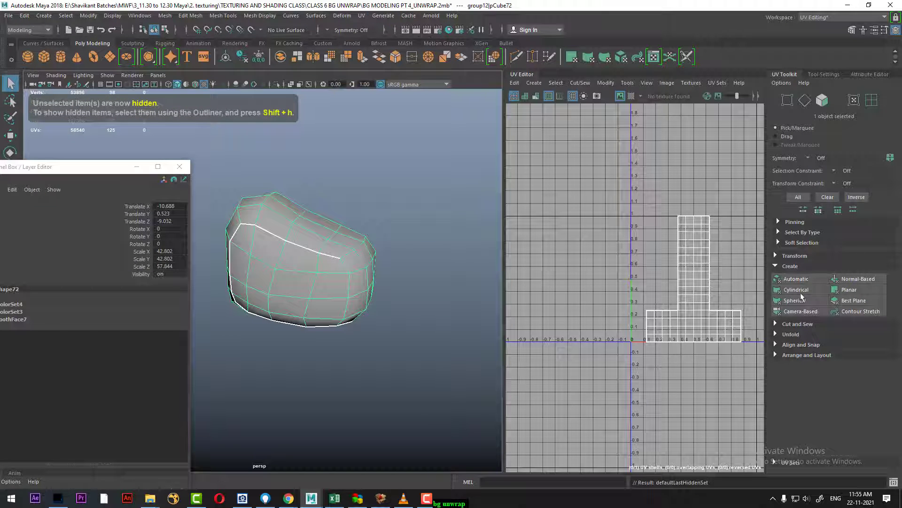
Apply an automatic UV projection to the stone and display its new UV shells
{"action": "left_click", "coordinate": [808, 278]}
{"action": "middle_click_drag", "start_coordinate": [671, 314], "coordinate": [611, 245], "text": "alt"}
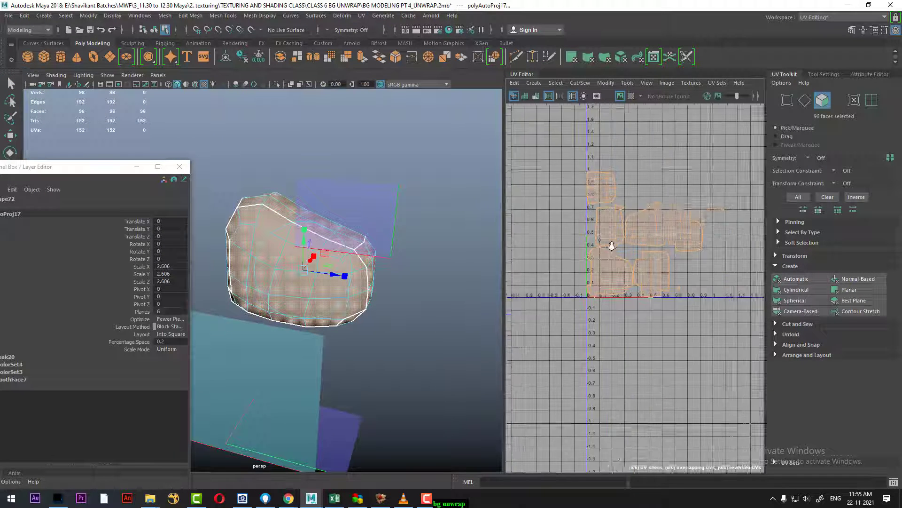
{"action": "right_click_drag", "start_coordinate": [333, 221], "coordinate": [346, 301]}
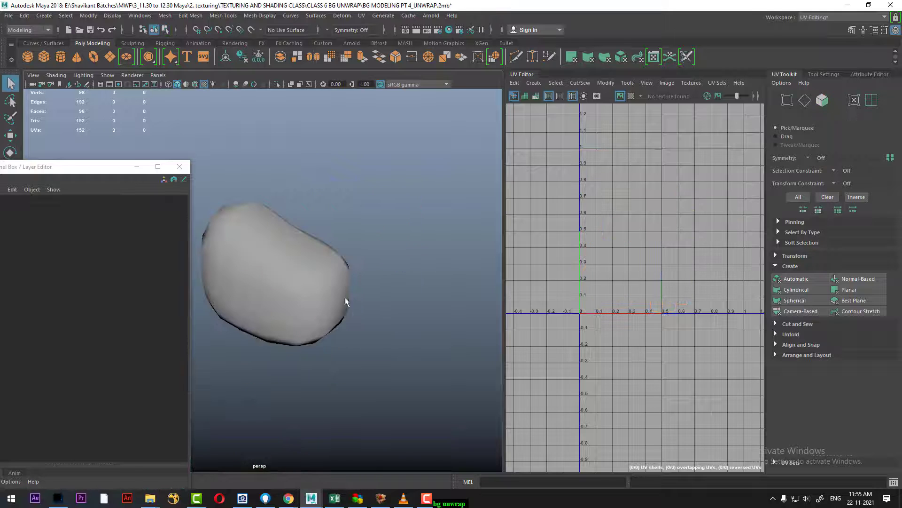
{"action": "left_click", "coordinate": [345, 301]}
{"action": "scroll", "coordinate": [619, 255], "scroll_direction": "up", "scroll_amount": 5}
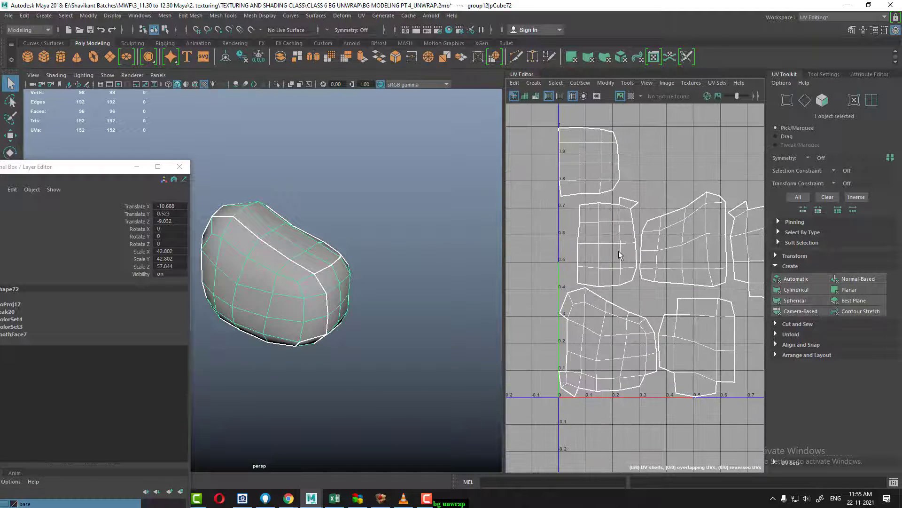
In edge mode, Move and Sew the first seam edges to join several shells
{"action": "right_click_drag", "start_coordinate": [619, 256], "coordinate": [575, 234]}
{"action": "right_click_drag", "start_coordinate": [591, 282], "coordinate": [618, 269], "text": "shift"}
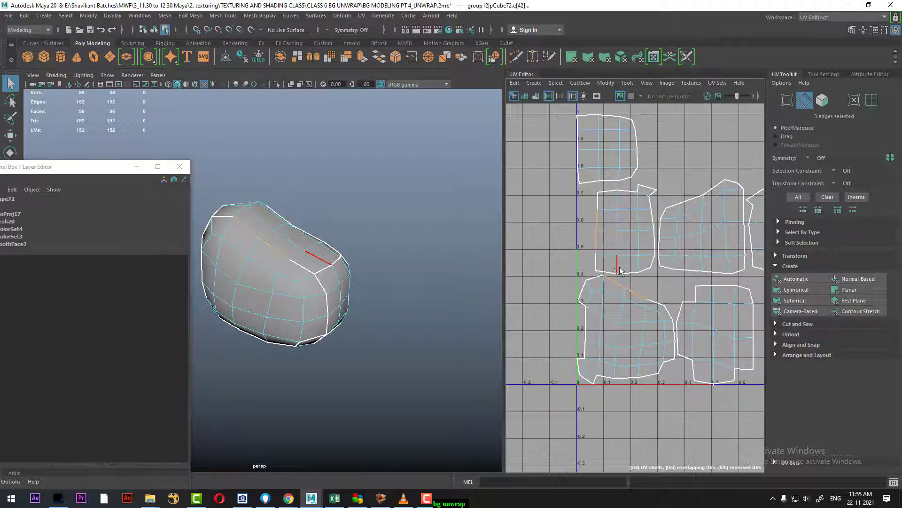
{"action": "left_click", "coordinate": [658, 305]}
{"action": "right_click_drag", "start_coordinate": [655, 307], "coordinate": [677, 295], "text": "shift"}
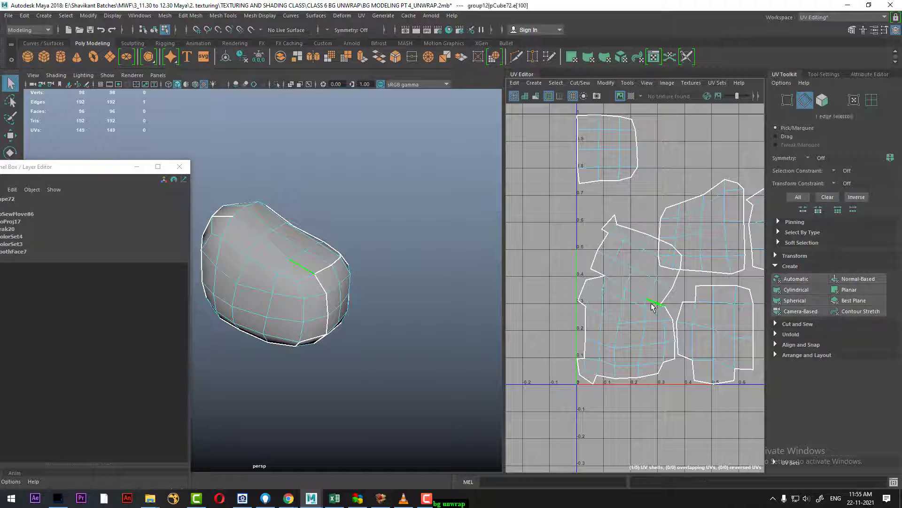
{"action": "middle_click_drag", "start_coordinate": [633, 382], "coordinate": [619, 315], "text": "alt"}
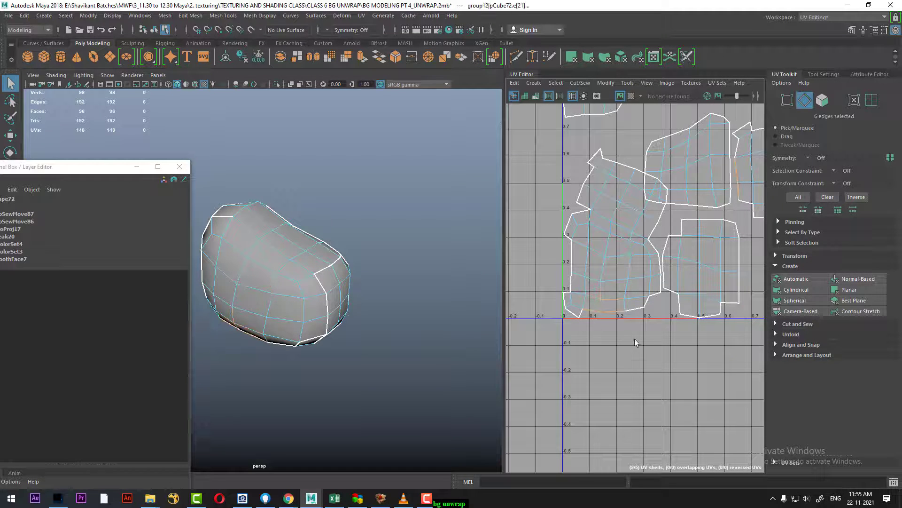
{"action": "mouse_move", "coordinate": [635, 339]}
{"action": "right_mouse_down", "text": "shift"}
{"action": "mouse_move", "coordinate": [626, 306]}
{"action": "mouse_move", "coordinate": [606, 308]}
{"action": "mouse_move", "coordinate": [654, 310]}
{"action": "right_mouse_up", "text": "shift"}
Move and Sew further seam edges, attaching another shell to the main one
{"action": "left_click", "coordinate": [635, 322]}
{"action": "left_click", "coordinate": [618, 256]}
{"action": "left_click", "coordinate": [615, 286]}
{"action": "scroll", "coordinate": [592, 278], "scroll_direction": "up", "scroll_amount": 1}
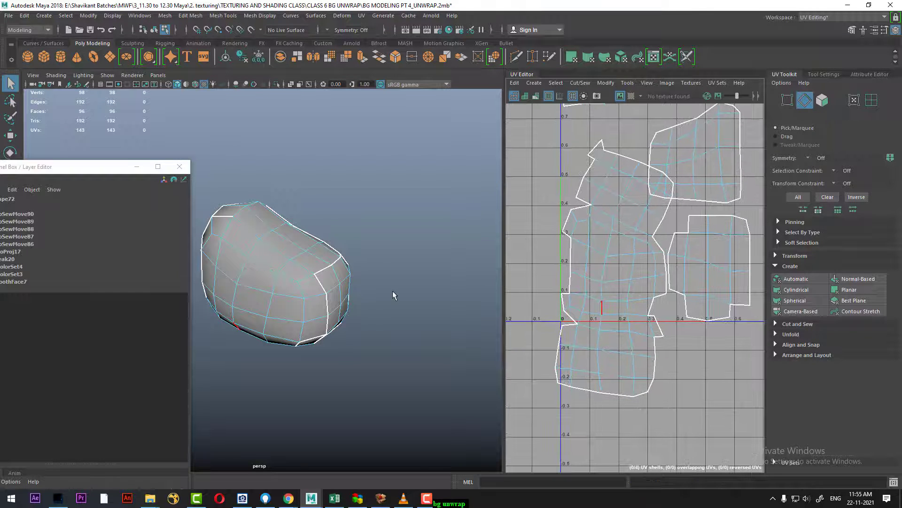
{"action": "left_click_drag", "start_coordinate": [392, 298], "coordinate": [410, 291], "text": "alt"}
{"action": "left_click", "coordinate": [611, 286]}
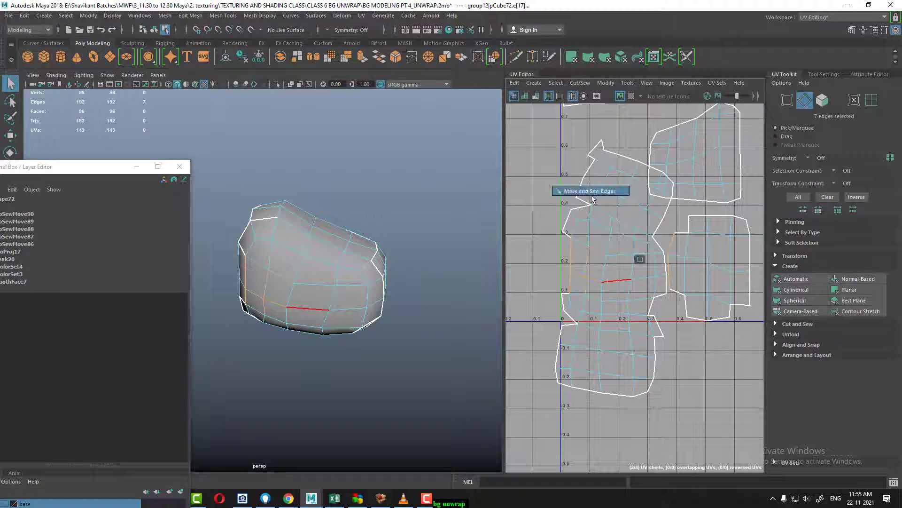
{"action": "right_click_drag", "start_coordinate": [611, 286], "coordinate": [606, 197], "text": "shift"}
{"action": "left_click", "coordinate": [587, 260]}
Select a shell border edge loop and Move and Sew that shell onto the main shell
{"action": "scroll", "coordinate": [570, 240], "scroll_direction": "up", "scroll_amount": 2}
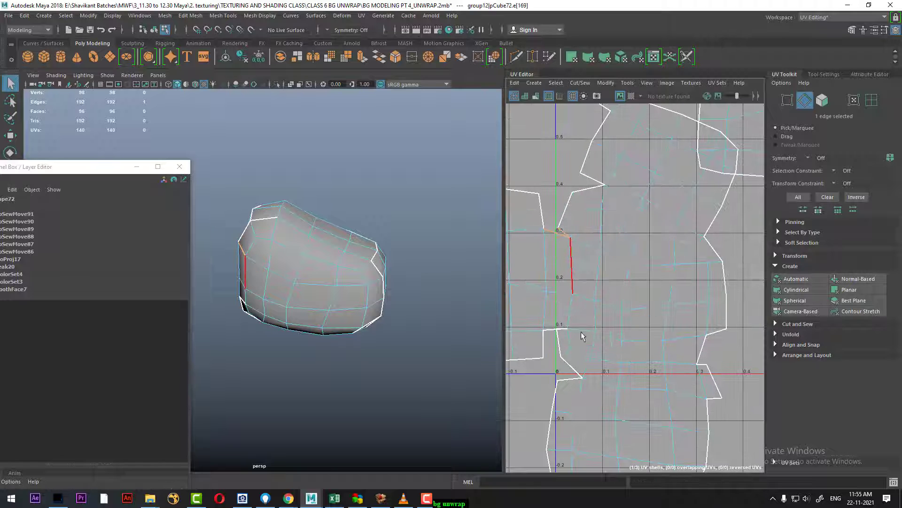
{"action": "right_click_drag", "start_coordinate": [585, 324], "coordinate": [601, 246], "text": "shift"}
{"action": "left_click", "coordinate": [595, 282]}
{"action": "scroll", "coordinate": [611, 282], "scroll_direction": "down", "scroll_amount": 3}
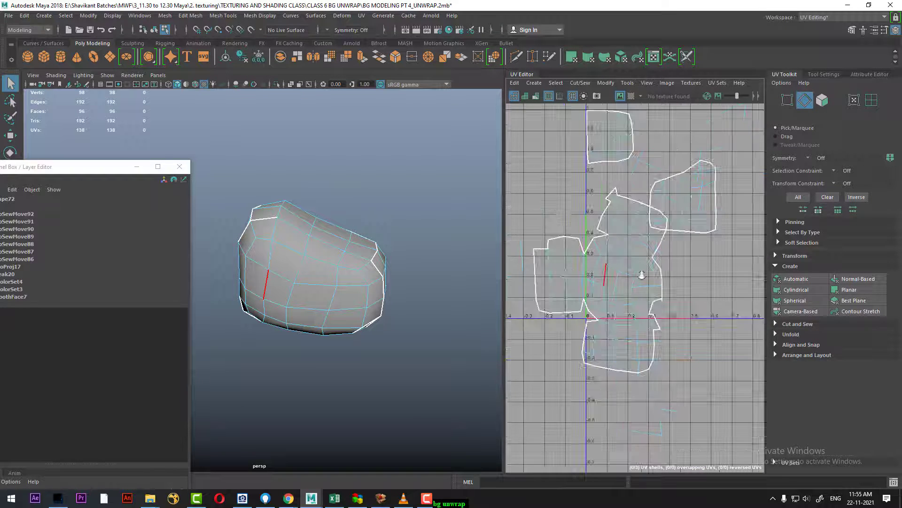
{"action": "scroll", "coordinate": [708, 277], "scroll_direction": "down", "scroll_amount": 2}
{"action": "double_click", "coordinate": [660, 286]}
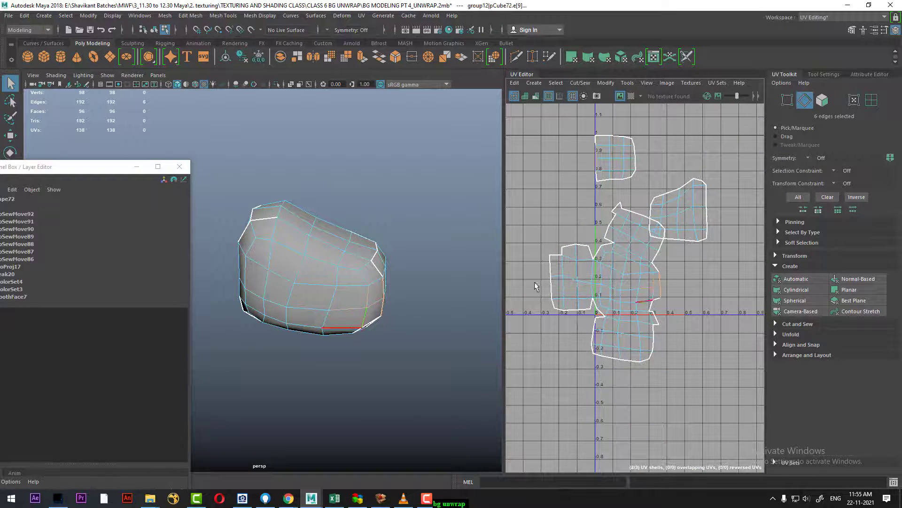
{"action": "left_click_drag", "start_coordinate": [413, 258], "coordinate": [310, 272], "text": "alt"}
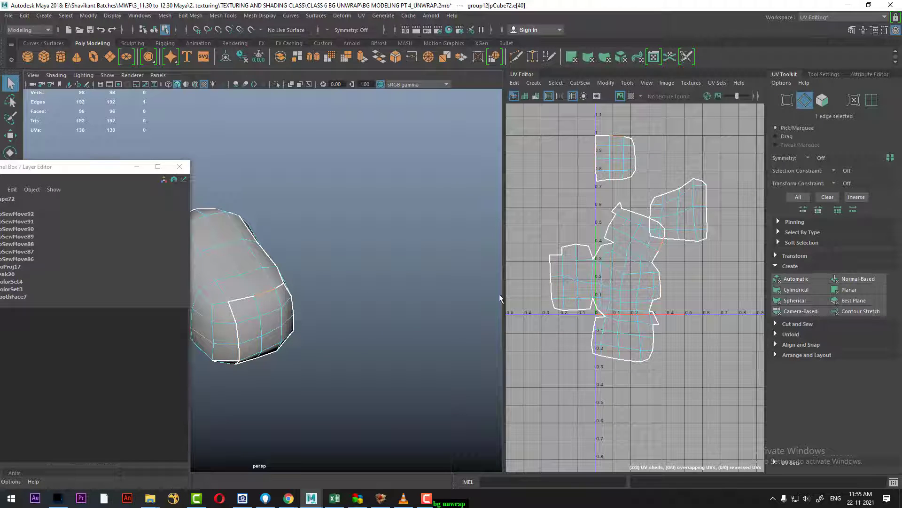
{"action": "right_click_drag", "start_coordinate": [667, 329], "coordinate": [683, 281], "text": "shift"}
Move and Sew the last loose shells into a cross-like layout of 134 UVs
{"action": "scroll", "coordinate": [661, 284], "scroll_direction": "up", "scroll_amount": 3}
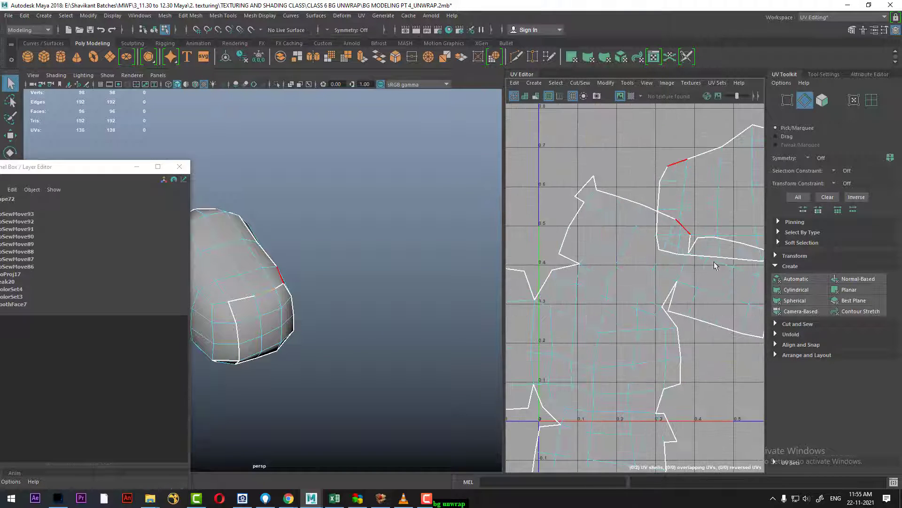
{"action": "left_click", "coordinate": [689, 242]}
{"action": "mouse_move", "coordinate": [689, 244]}
{"action": "right_mouse_down", "text": "shift"}
{"action": "mouse_move", "coordinate": [677, 297]}
{"action": "mouse_move", "coordinate": [677, 278]}
{"action": "right_mouse_up", "text": "shift"}
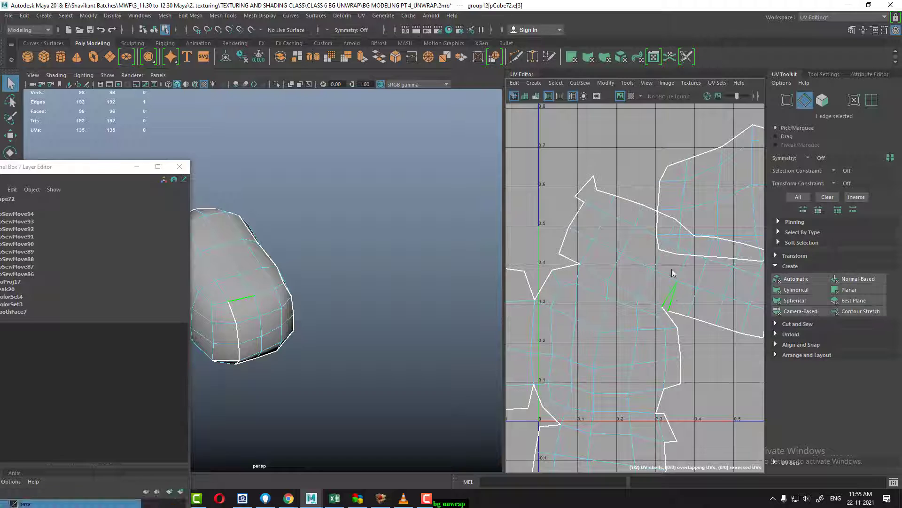
{"action": "scroll", "coordinate": [671, 282], "scroll_direction": "down", "scroll_amount": 3}
{"action": "mouse_move", "coordinate": [386, 282]}
{"action": "left_mouse_down", "text": "alt"}
{"action": "mouse_move", "coordinate": [318, 335]}
{"action": "mouse_move", "coordinate": [390, 214]}
{"action": "left_mouse_up", "text": "alt"}
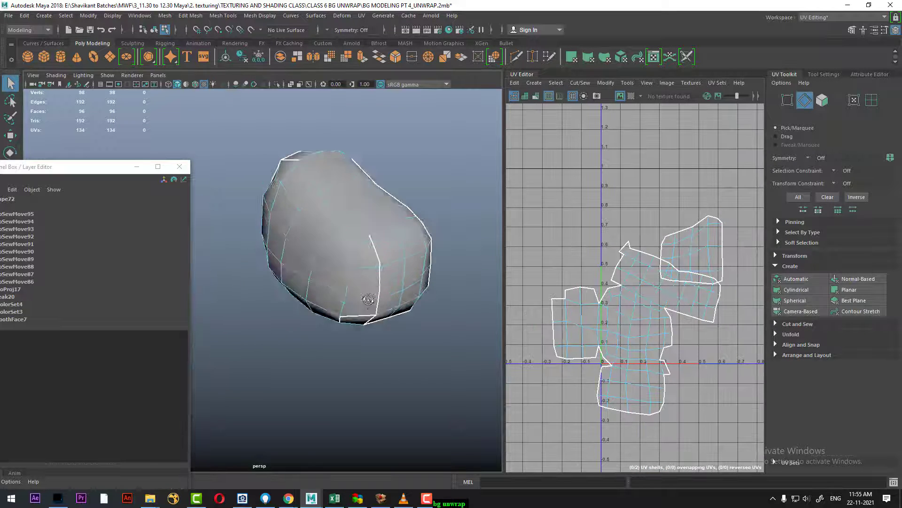
Select seam edges on the stone in the viewport and sew them to merge shells
{"action": "left_click", "coordinate": [390, 208]}
{"action": "left_click", "coordinate": [375, 203]}
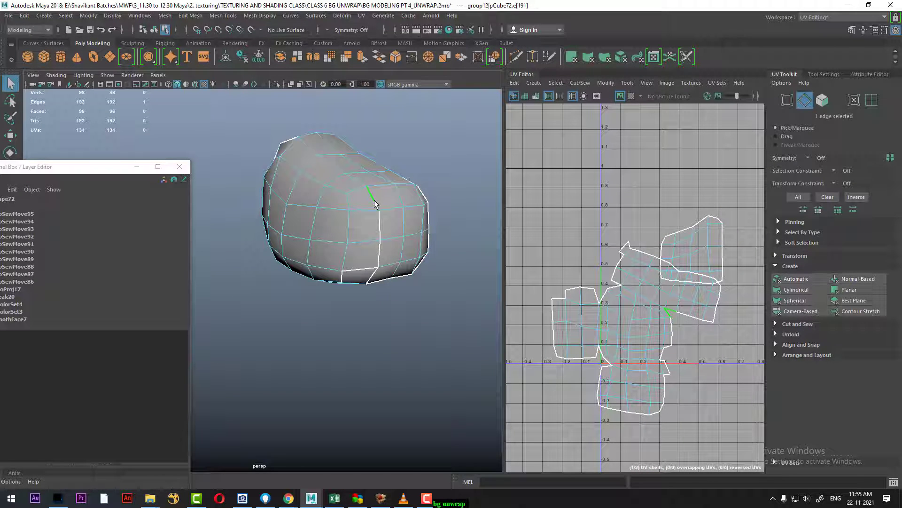
{"action": "mouse_move", "coordinate": [438, 261]}
{"action": "left_mouse_down", "text": "alt"}
{"action": "mouse_move", "coordinate": [469, 274]}
{"action": "mouse_move", "coordinate": [478, 266]}
{"action": "mouse_move", "coordinate": [424, 271]}
{"action": "left_mouse_up", "text": "alt"}
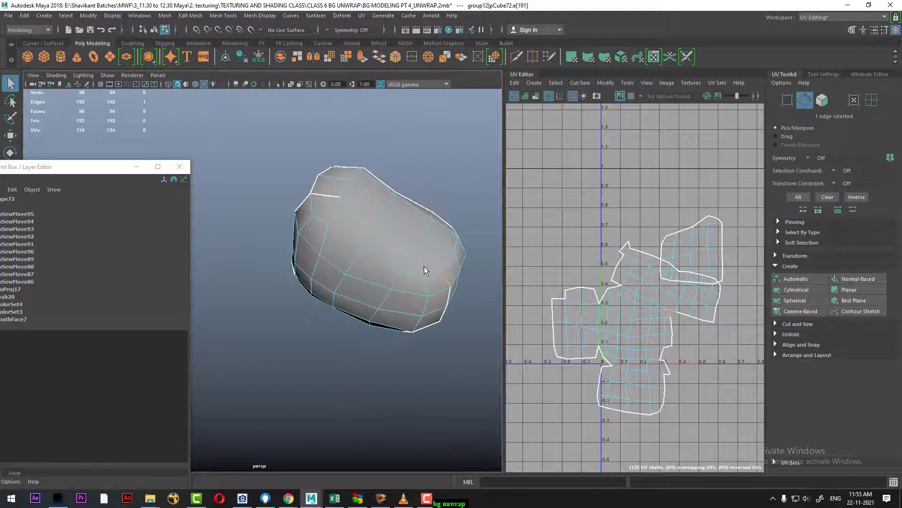
{"action": "right_click_drag", "start_coordinate": [329, 203], "coordinate": [358, 221], "text": "shift"}
{"action": "scroll", "coordinate": [642, 264], "scroll_direction": "up", "scroll_amount": 1}
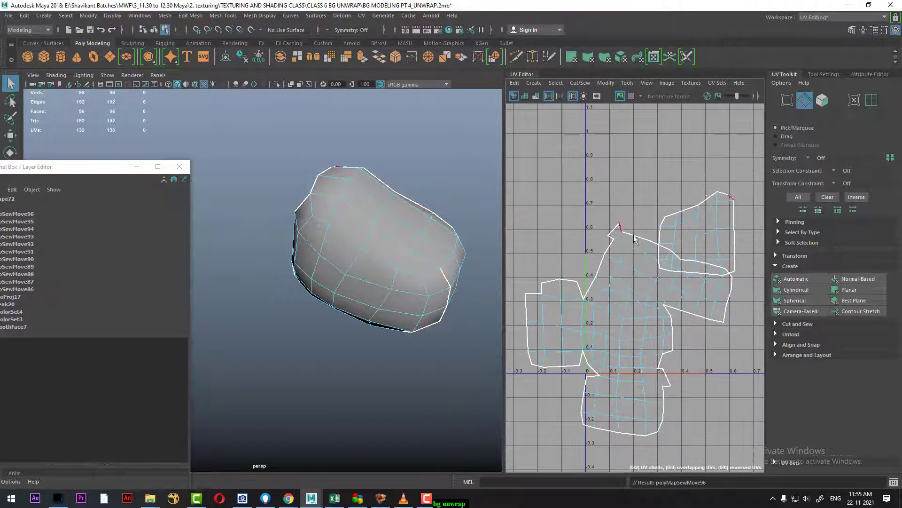
{"action": "mouse_move", "coordinate": [641, 265]}
{"action": "right_mouse_down", "text": "shift"}
{"action": "mouse_move", "coordinate": [625, 270]}
{"action": "mouse_move", "coordinate": [630, 209]}
{"action": "right_mouse_up", "text": "shift"}
Move and Sew the next seam edges in the UV Editor
{"action": "left_click", "coordinate": [653, 258]}
{"action": "scroll", "coordinate": [679, 252], "scroll_direction": "up", "scroll_amount": 1}
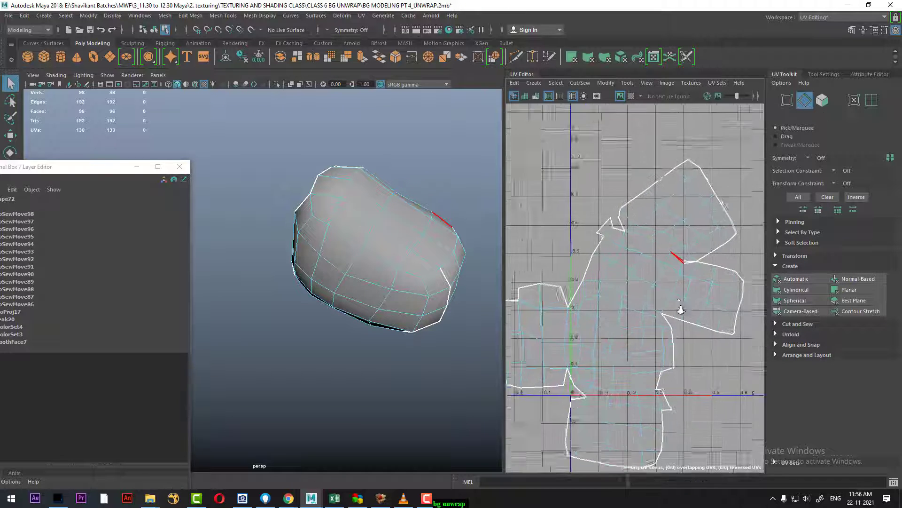
{"action": "left_click", "coordinate": [675, 260]}
{"action": "right_click_drag", "start_coordinate": [675, 263], "coordinate": [633, 212], "text": "shift"}
{"action": "left_click", "coordinate": [600, 275]}
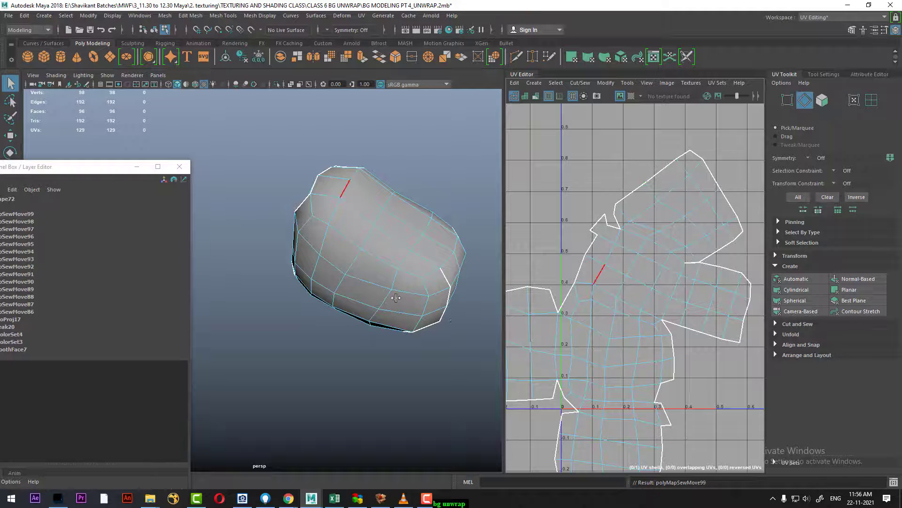
Cut the UVs along a vertical edge on the stone and sew the seam back
{"action": "mouse_move", "coordinate": [367, 263]}
{"action": "left_mouse_down", "text": "alt"}
{"action": "mouse_move", "coordinate": [411, 264]}
{"action": "mouse_move", "coordinate": [357, 273]}
{"action": "left_mouse_up", "text": "alt"}
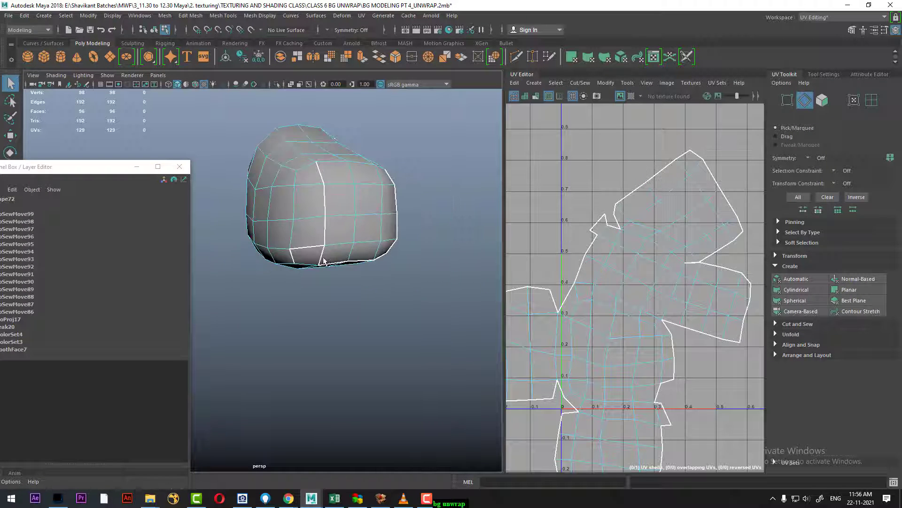
{"action": "left_click", "coordinate": [306, 246]}
{"action": "scroll", "coordinate": [667, 311], "scroll_direction": "up", "scroll_amount": 2}
{"action": "scroll", "coordinate": [687, 376], "scroll_direction": "up", "scroll_amount": 1}
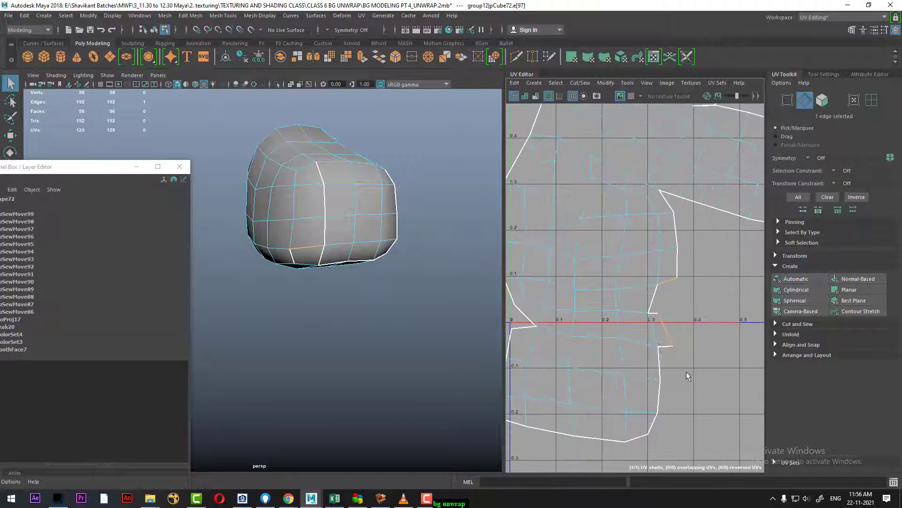
{"action": "left_click_drag", "start_coordinate": [324, 218], "coordinate": [343, 217], "text": "alt"}
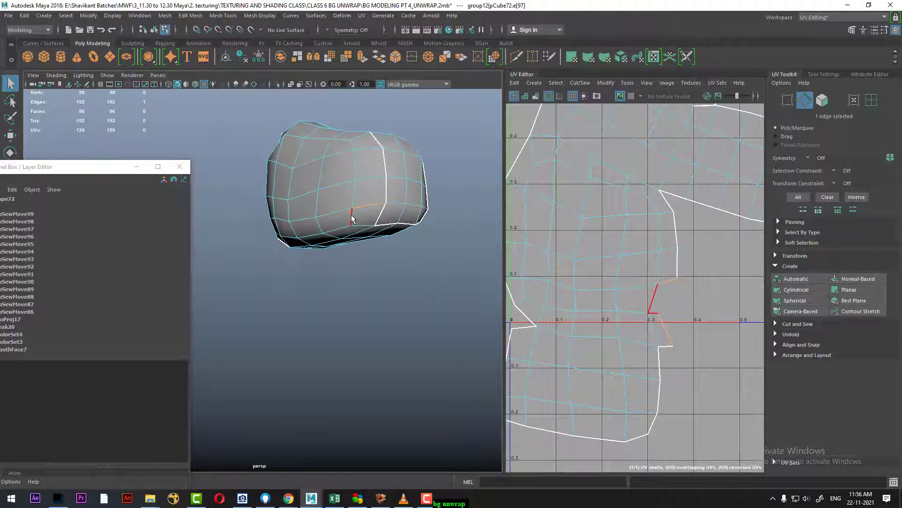
{"action": "left_click", "coordinate": [352, 216]}
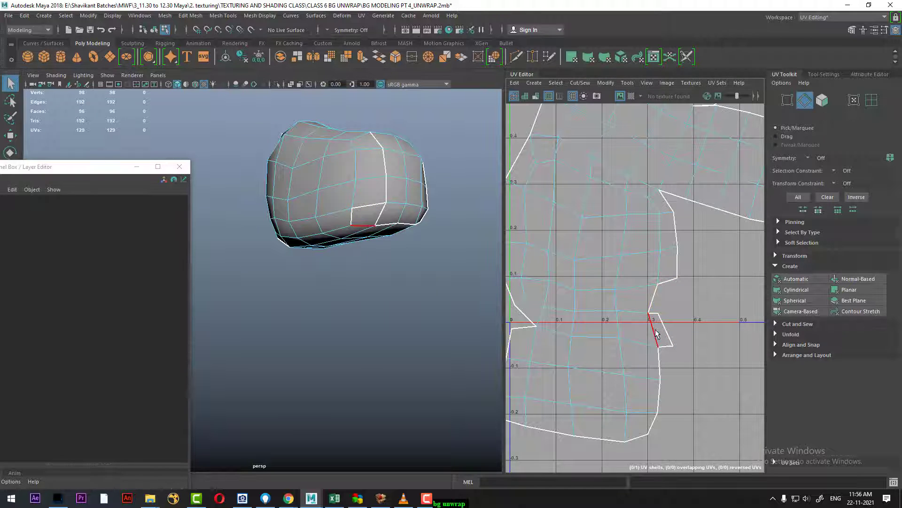
{"action": "mouse_move", "coordinate": [654, 282]}
{"action": "right_mouse_down", "text": "shift"}
{"action": "mouse_move", "coordinate": [645, 312]}
{"action": "mouse_move", "coordinate": [656, 282]}
{"action": "right_mouse_up", "text": "shift"}
{"action": "left_click", "coordinate": [673, 288]}
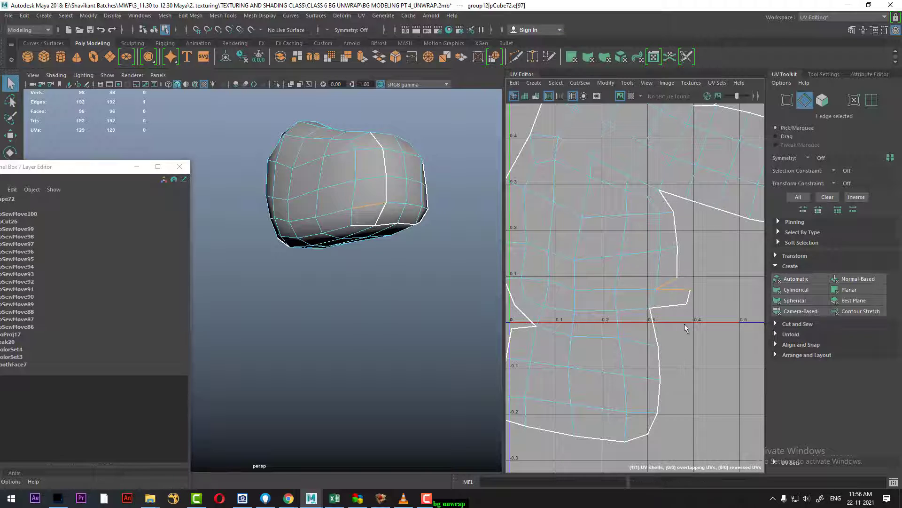
Sew the horizontal seam edges, including e[97]
{"action": "right_click_drag", "start_coordinate": [685, 328], "coordinate": [685, 307], "text": "shift"}
{"action": "scroll", "coordinate": [674, 312], "scroll_direction": "down", "scroll_amount": 3}
{"action": "middle_click_drag", "start_coordinate": [662, 288], "coordinate": [675, 293], "text": "alt"}
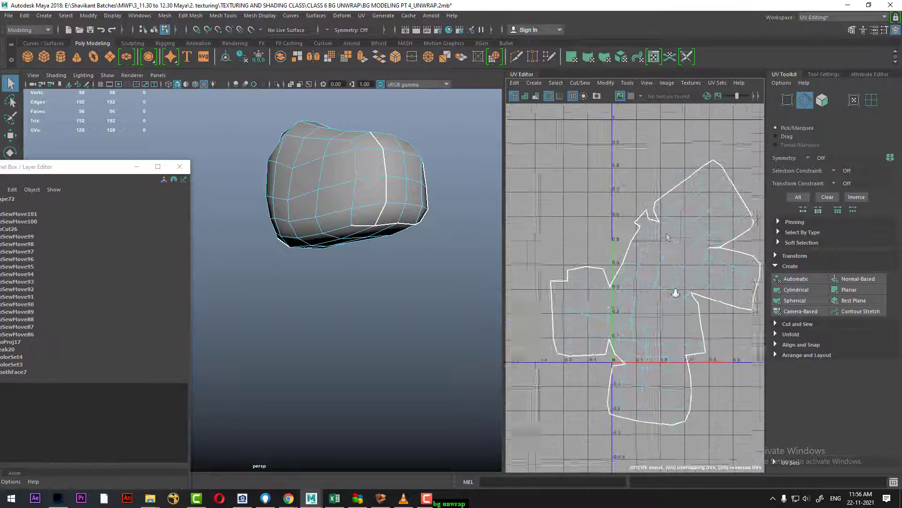
{"action": "scroll", "coordinate": [667, 237], "scroll_direction": "up", "scroll_amount": 3}
{"action": "right_click_drag", "start_coordinate": [653, 213], "coordinate": [652, 195], "text": "shift"}
Select edge e[47] and cut the UVs along it
{"action": "left_click", "coordinate": [647, 190]}
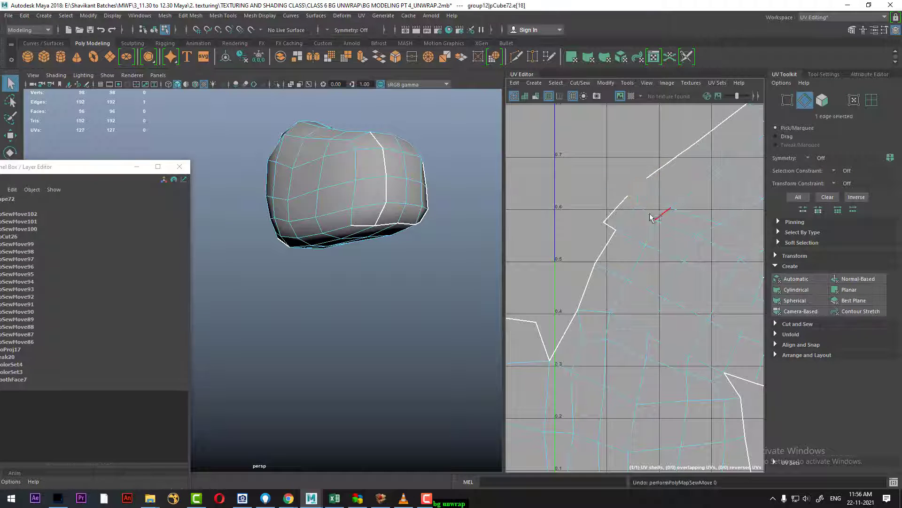
{"action": "left_click", "coordinate": [627, 218]}
{"action": "left_click", "coordinate": [651, 238]}
{"action": "scroll", "coordinate": [656, 256], "scroll_direction": "down", "scroll_amount": 2}
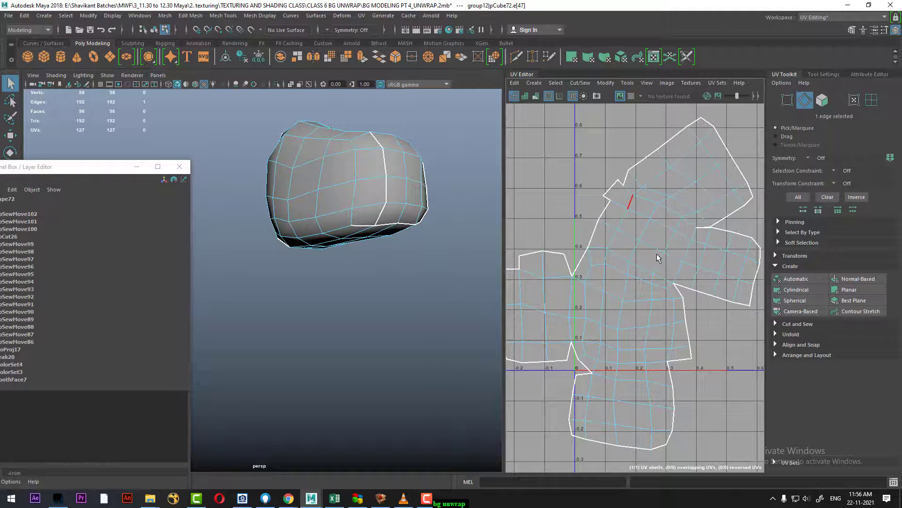
{"action": "right_click_drag", "start_coordinate": [657, 258], "coordinate": [620, 254], "text": "shift"}
Sew the cut flap back along e[173] and select all 126 shell UVs
{"action": "left_click", "coordinate": [614, 192]}
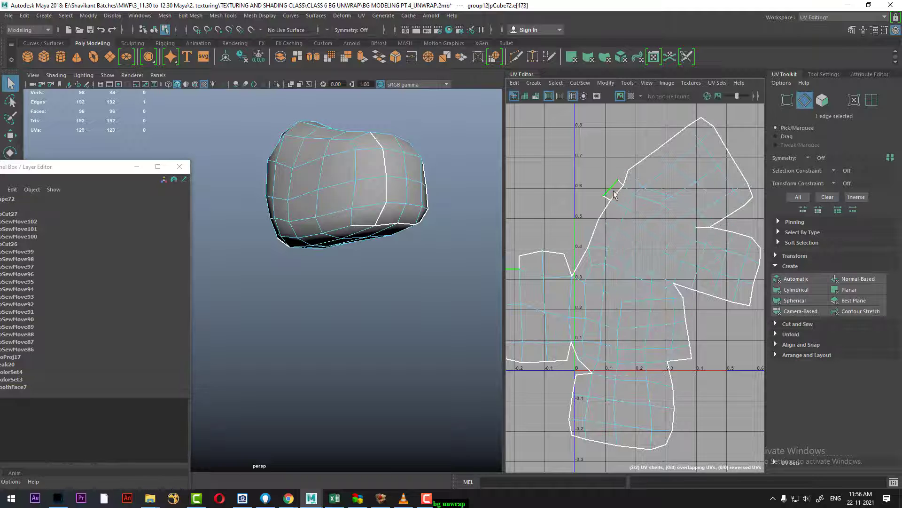
{"action": "middle_click_drag", "start_coordinate": [615, 192], "coordinate": [662, 194], "text": "alt"}
{"action": "right_click_drag", "start_coordinate": [658, 221], "coordinate": [642, 249], "text": "shift"}
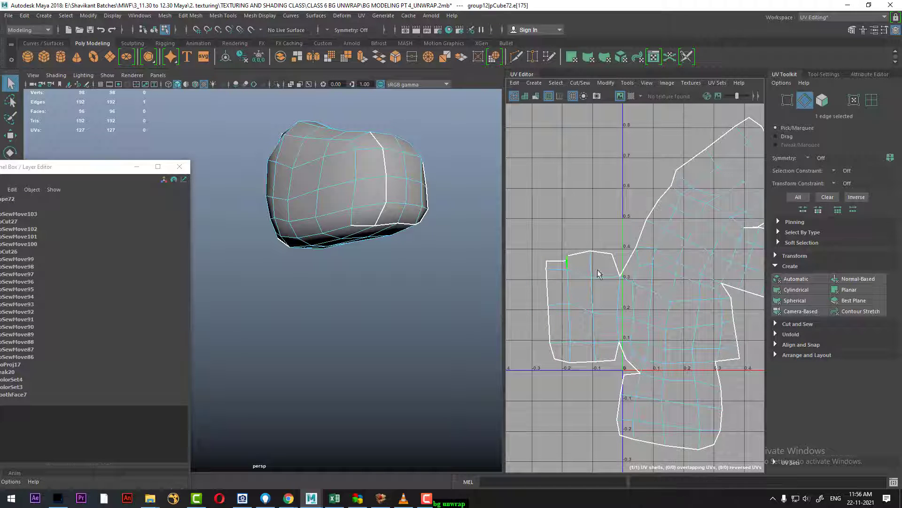
{"action": "right_click_drag", "start_coordinate": [571, 263], "coordinate": [556, 290], "text": "shift"}
{"action": "scroll", "coordinate": [659, 308], "scroll_direction": "down", "scroll_amount": 3}
{"action": "scroll", "coordinate": [658, 308], "scroll_direction": "down", "scroll_amount": 2}
{"action": "right_click_drag", "start_coordinate": [671, 256], "coordinate": [655, 324], "text": "ctrl"}
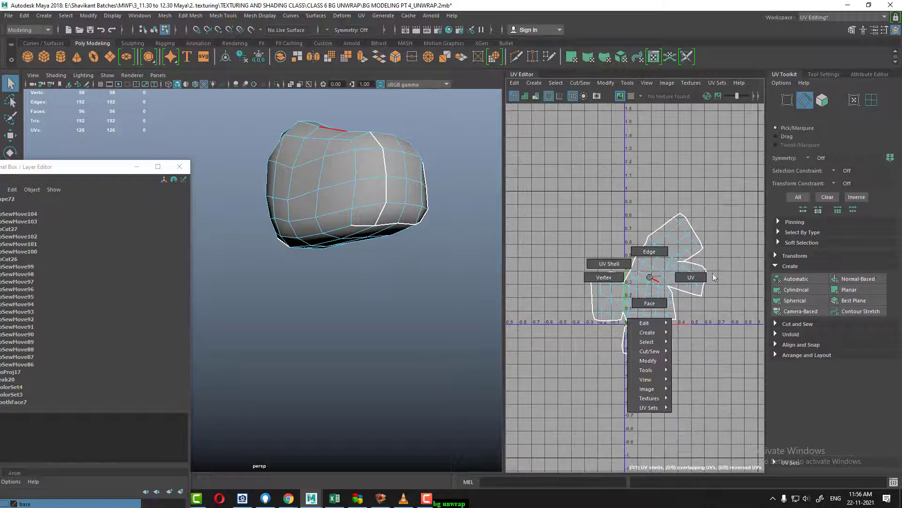
{"action": "right_click", "coordinate": [671, 244], "text": "shift"}
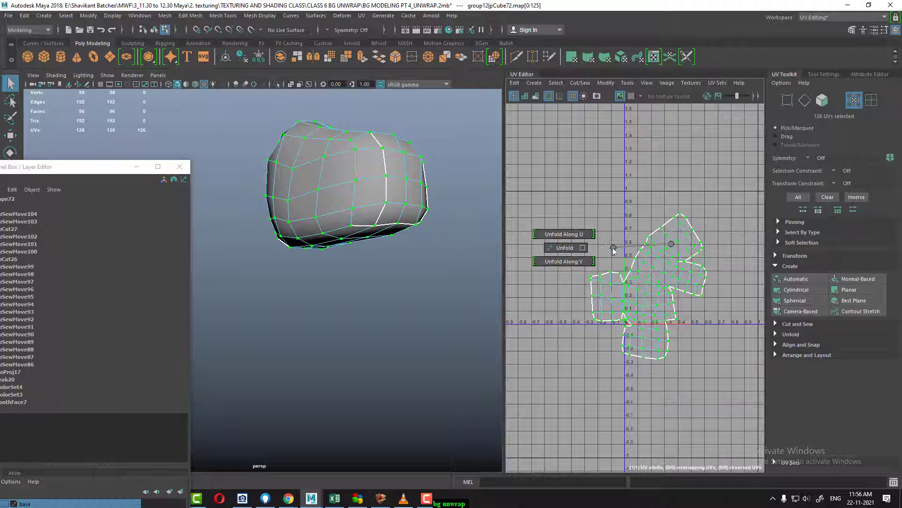
{"action": "left_click", "coordinate": [560, 247]}
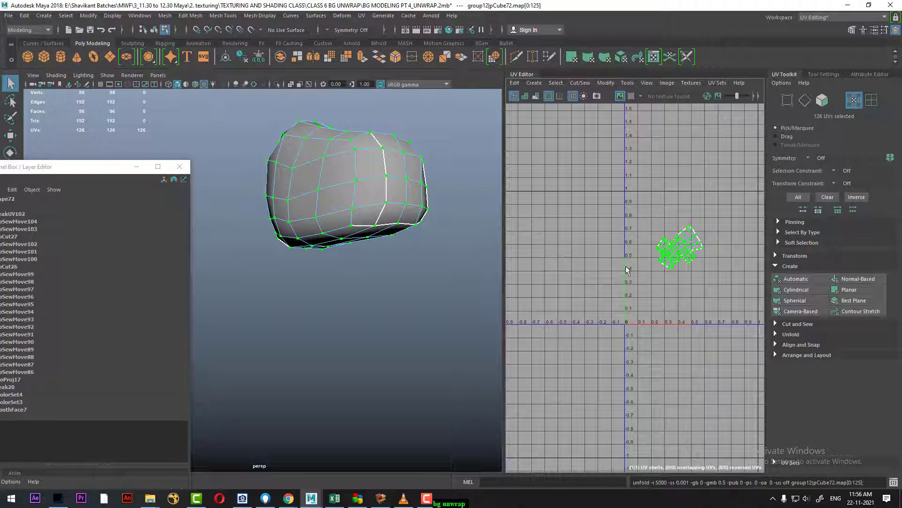
{"action": "key", "text": "ctrl+z"}
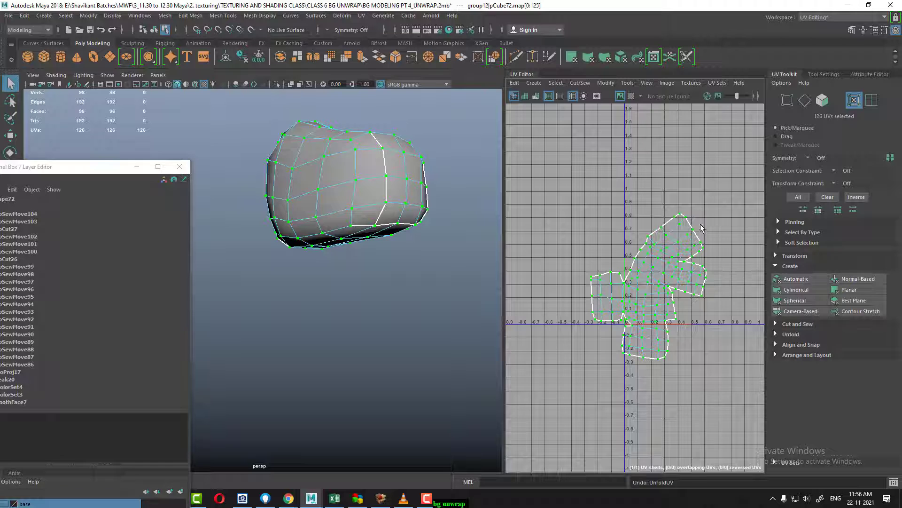
{"action": "right_click", "coordinate": [701, 228], "text": "shift"}
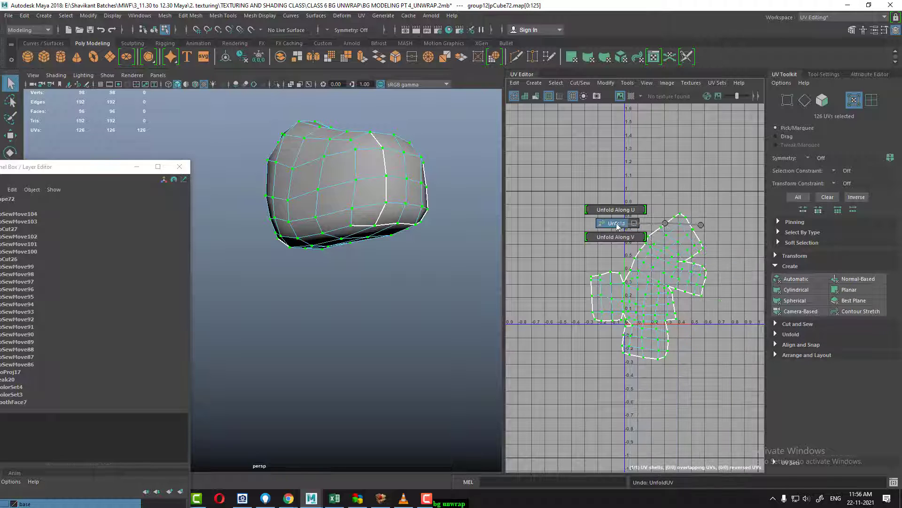
{"action": "right_click_drag", "start_coordinate": [701, 228], "coordinate": [616, 224], "text": "shift"}
{"action": "key", "text": "ctrl+z"}
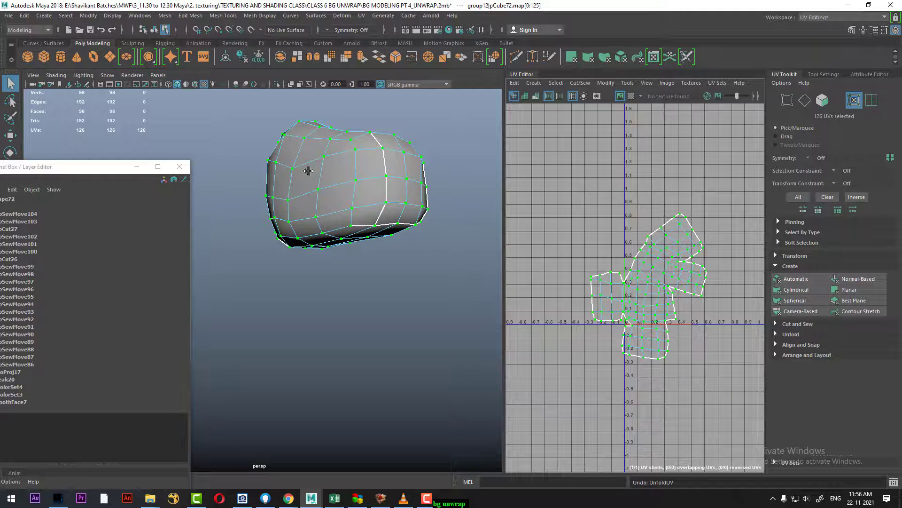
{"action": "left_click_drag", "start_coordinate": [309, 171], "coordinate": [329, 204], "text": "alt"}
{"action": "key", "text": "F8"}
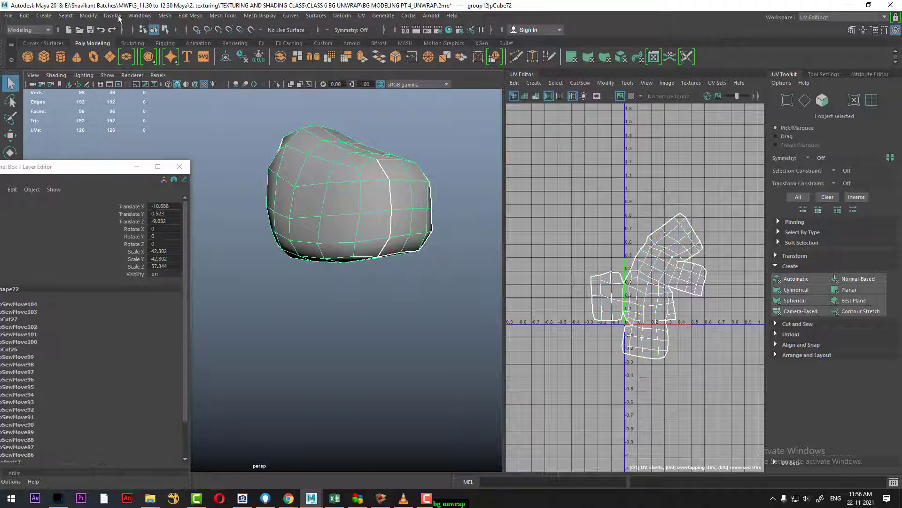
Load and auto-load Unfold3D.mll in the Plug-in Manager, then convert the selection to the stone's UVs
{"action": "left_click", "coordinate": [134, 17]}
{"action": "mouse_move", "coordinate": [167, 105]}
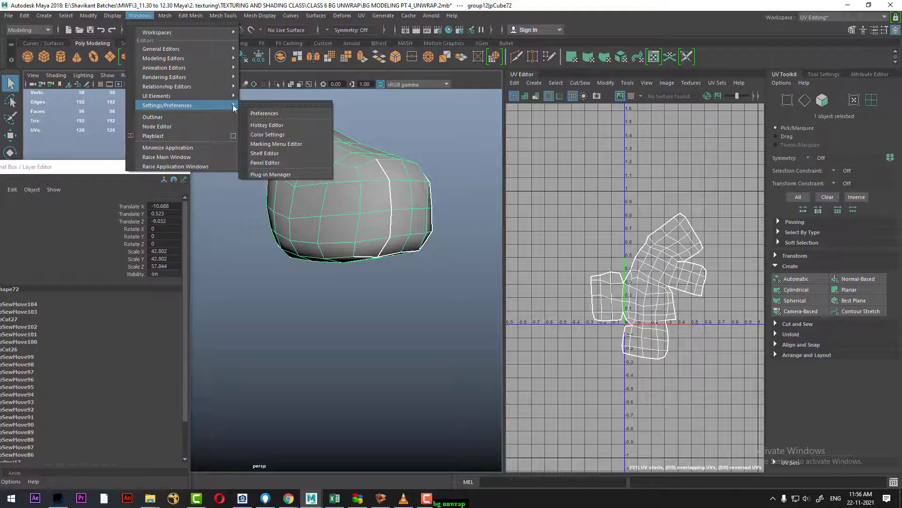
{"action": "left_click", "coordinate": [304, 175]}
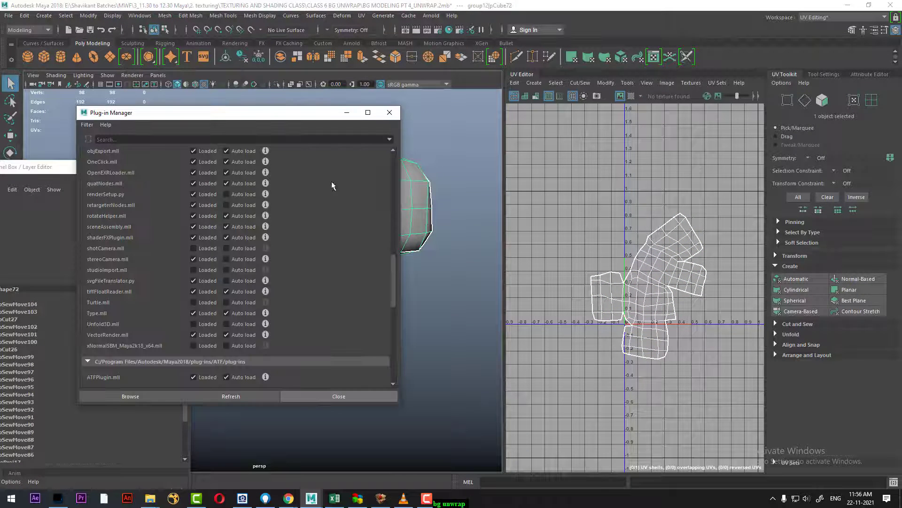
{"action": "left_click", "coordinate": [193, 324]}
{"action": "left_click", "coordinate": [242, 325]}
{"action": "right_click_drag", "start_coordinate": [672, 240], "coordinate": [721, 213]}
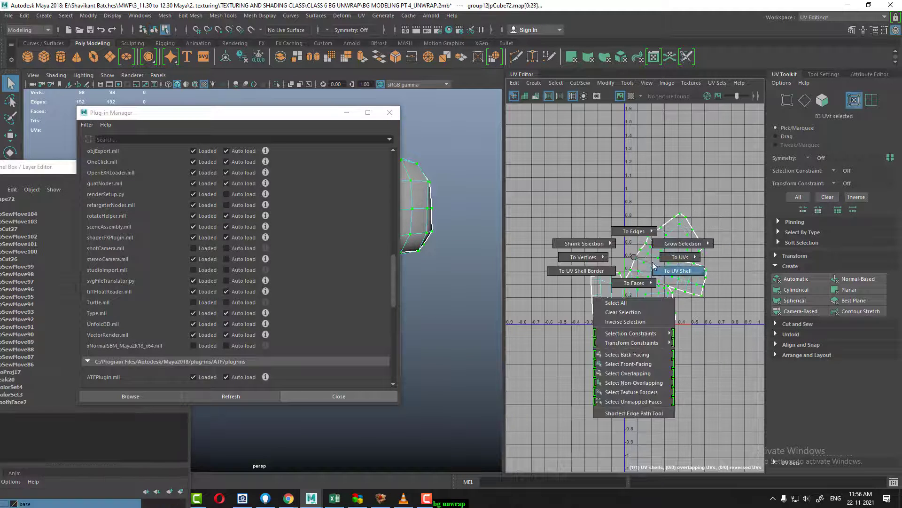
{"action": "mouse_move", "coordinate": [635, 262]}
{"action": "right_mouse_down"}
{"action": "mouse_move", "coordinate": [712, 199]}
{"action": "mouse_move", "coordinate": [649, 207]}
{"action": "right_mouse_up"}
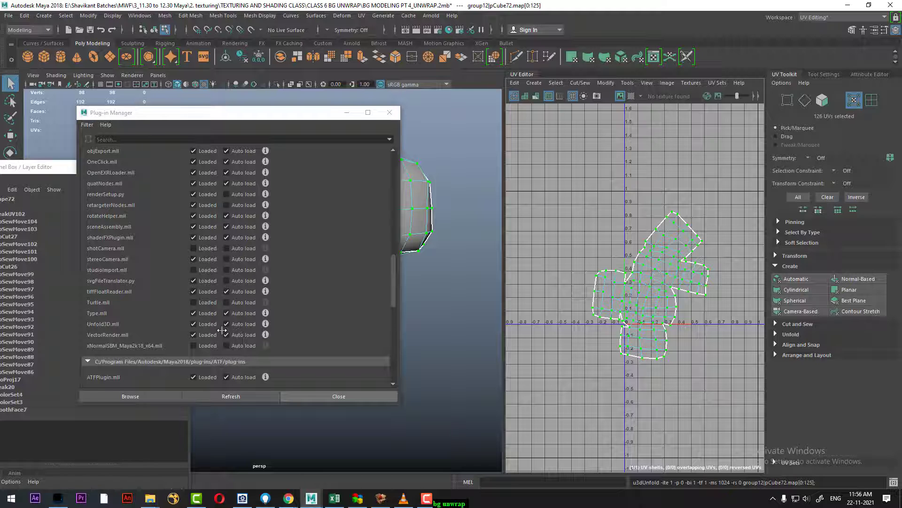
Close the plug-in manager and sew the stone's top and bottom seam edges
{"action": "left_click", "coordinate": [365, 396]}
{"action": "scroll", "coordinate": [576, 373], "scroll_direction": "up", "scroll_amount": 6}
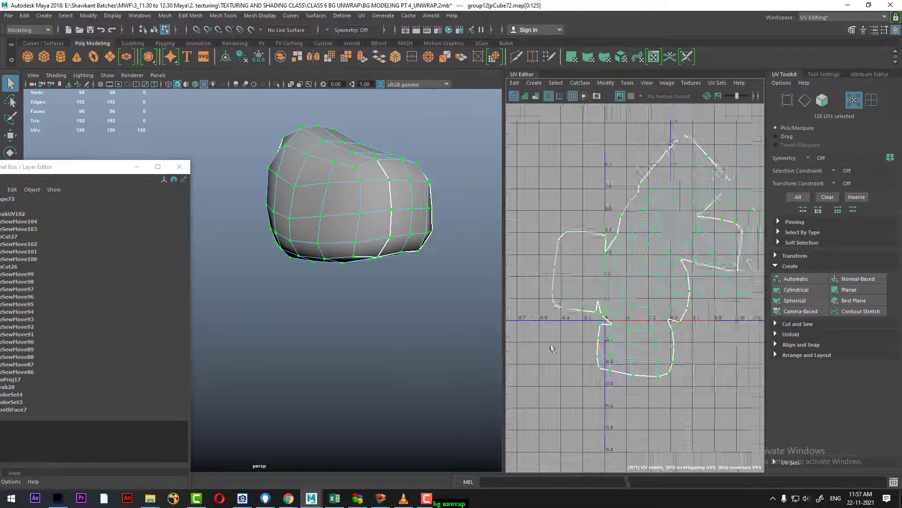
{"action": "right_click_drag", "start_coordinate": [638, 184], "coordinate": [637, 202], "text": "shift"}
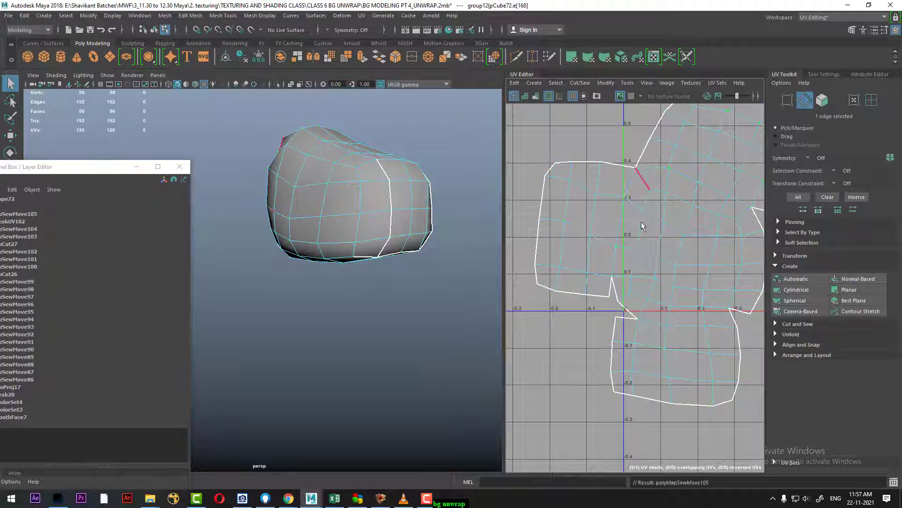
{"action": "left_click", "coordinate": [621, 308]}
{"action": "mouse_move", "coordinate": [621, 308]}
{"action": "right_mouse_down", "text": "shift"}
{"action": "mouse_move", "coordinate": [630, 321]}
{"action": "mouse_move", "coordinate": [640, 280]}
{"action": "mouse_move", "coordinate": [658, 278]}
{"action": "mouse_move", "coordinate": [610, 240]}
{"action": "right_mouse_up", "text": "shift"}
{"action": "scroll", "coordinate": [584, 308], "scroll_direction": "down", "scroll_amount": 2}
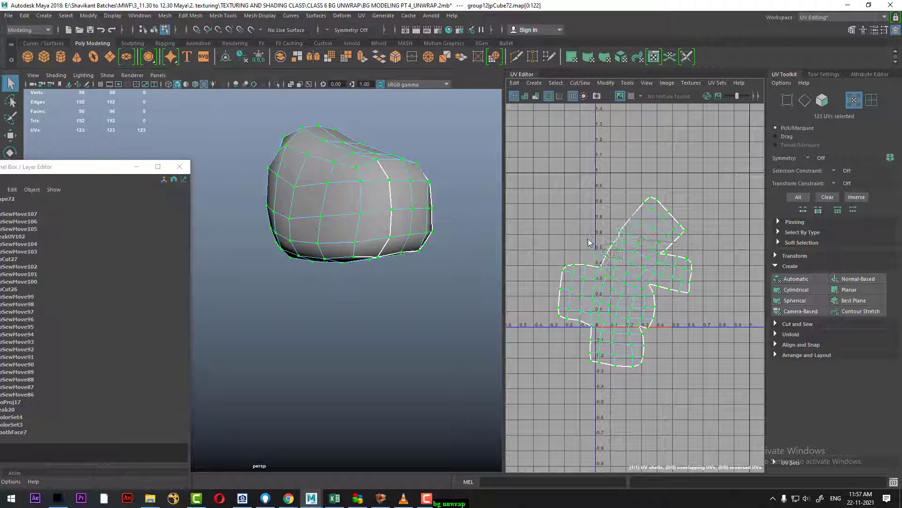
Unfold the stone's UV shell and lay it out inside 0–1 UV space
{"action": "right_click_drag", "start_coordinate": [592, 247], "coordinate": [717, 392], "text": "alt"}
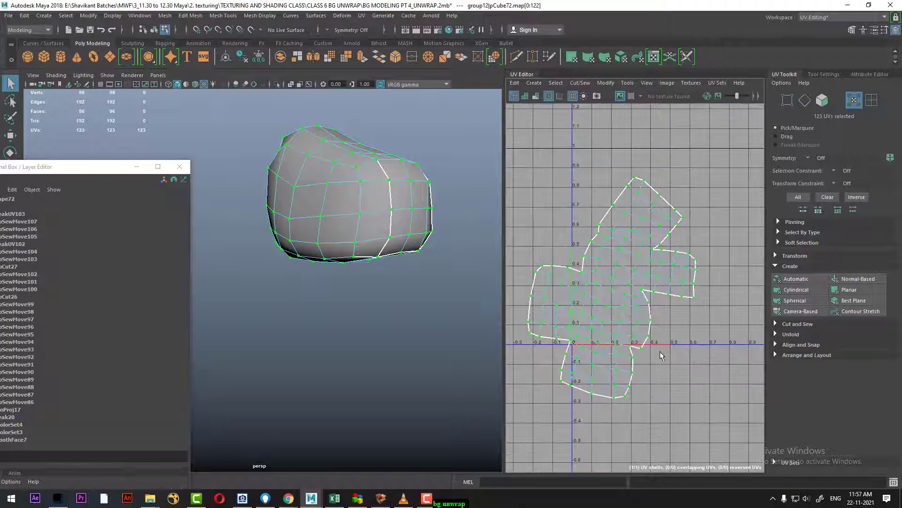
{"action": "scroll", "coordinate": [660, 351], "scroll_direction": "down", "scroll_amount": 1}
{"action": "right_click", "coordinate": [686, 222], "text": "shift"}
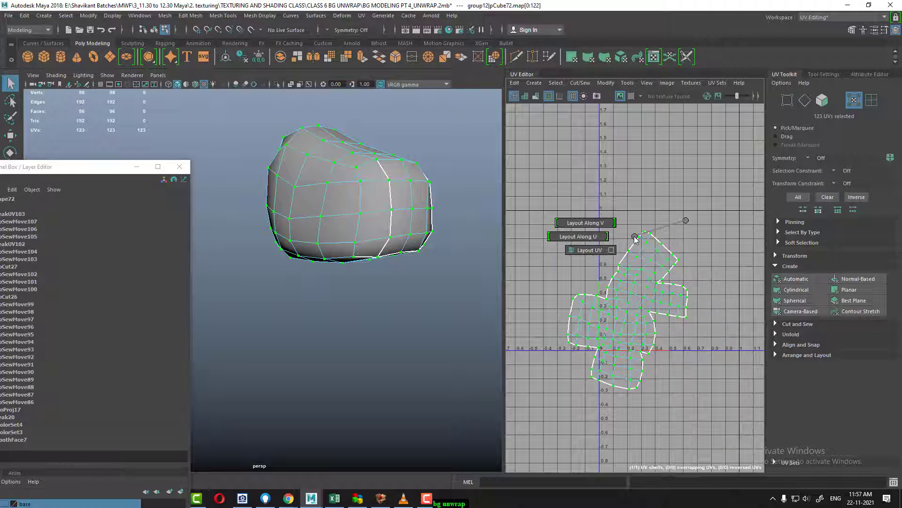
{"action": "left_click", "coordinate": [602, 247]}
Reframe the laid-out shell, then orbit the stone and inspect its side edges and seams
{"action": "key", "text": "f"}
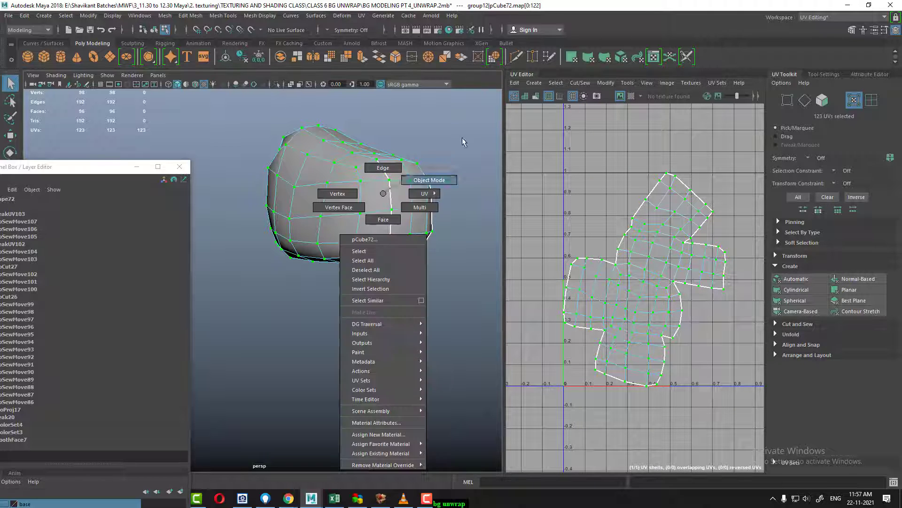
{"action": "right_click_drag", "start_coordinate": [399, 205], "coordinate": [462, 137]}
{"action": "mouse_move", "coordinate": [391, 363]}
{"action": "left_mouse_down", "text": "alt"}
{"action": "mouse_move", "coordinate": [383, 303]}
{"action": "mouse_move", "coordinate": [371, 358]}
{"action": "mouse_move", "coordinate": [354, 329]}
{"action": "mouse_move", "coordinate": [298, 326]}
{"action": "mouse_move", "coordinate": [308, 326]}
{"action": "mouse_move", "coordinate": [333, 283]}
{"action": "mouse_move", "coordinate": [352, 302]}
{"action": "mouse_move", "coordinate": [328, 205]}
{"action": "mouse_move", "coordinate": [343, 250]}
{"action": "mouse_move", "coordinate": [356, 215]}
{"action": "mouse_move", "coordinate": [332, 259]}
{"action": "mouse_move", "coordinate": [352, 247]}
{"action": "left_mouse_up", "text": "alt"}
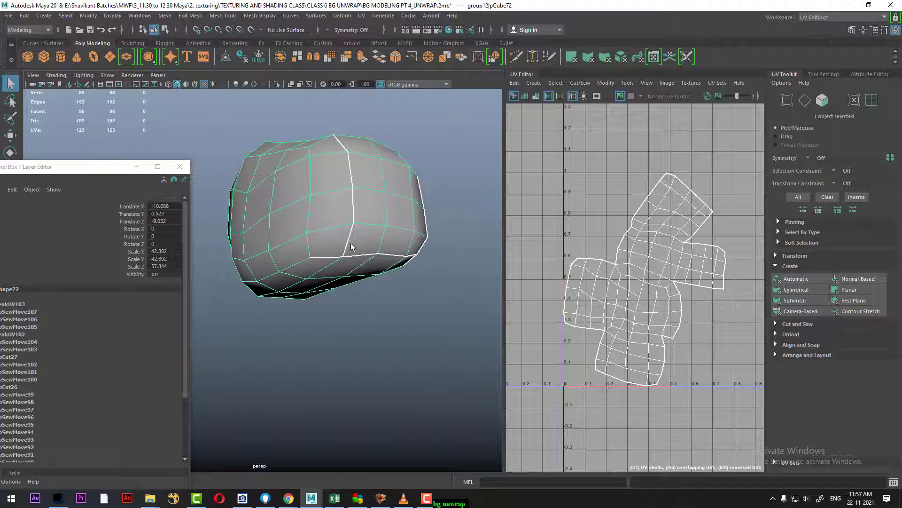
{"action": "right_click_drag", "start_coordinate": [347, 243], "coordinate": [347, 221]}
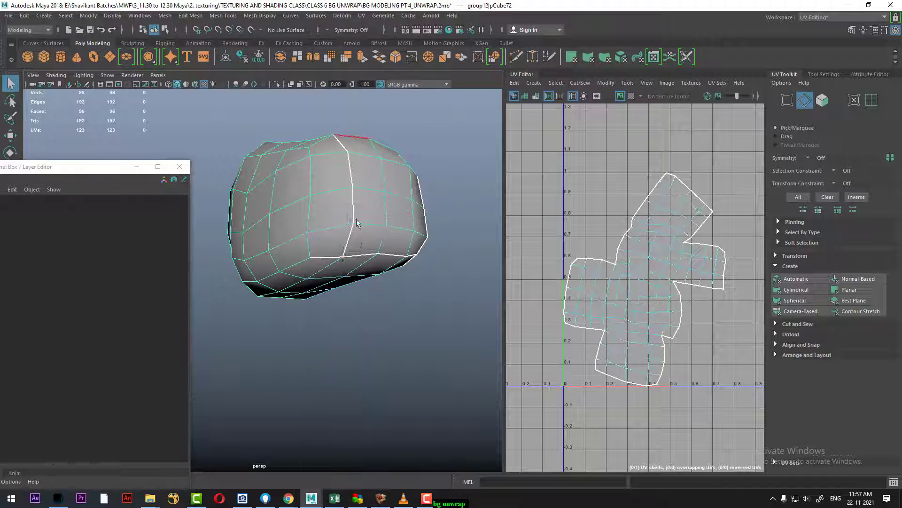
{"action": "left_click", "coordinate": [311, 240]}
{"action": "left_click_drag", "start_coordinate": [313, 238], "coordinate": [340, 277], "text": "alt"}
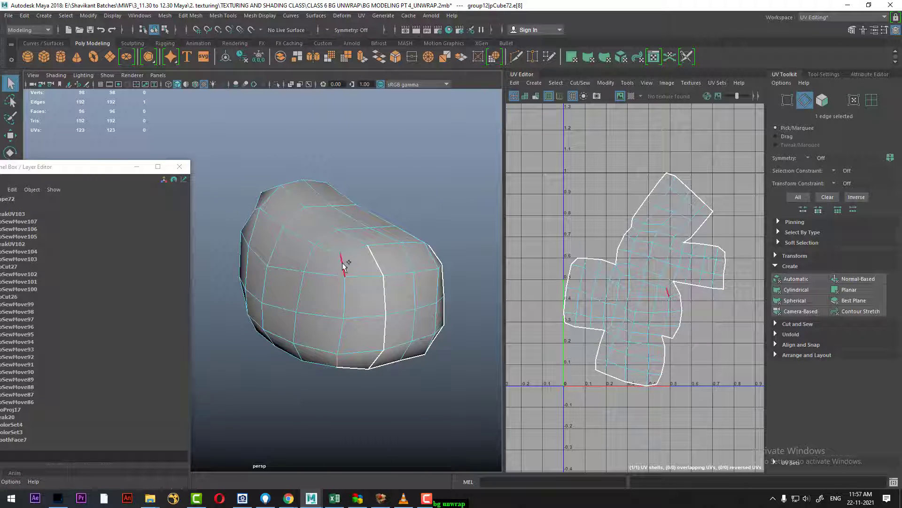
{"action": "left_click_drag", "start_coordinate": [363, 311], "coordinate": [379, 303], "text": "alt"}
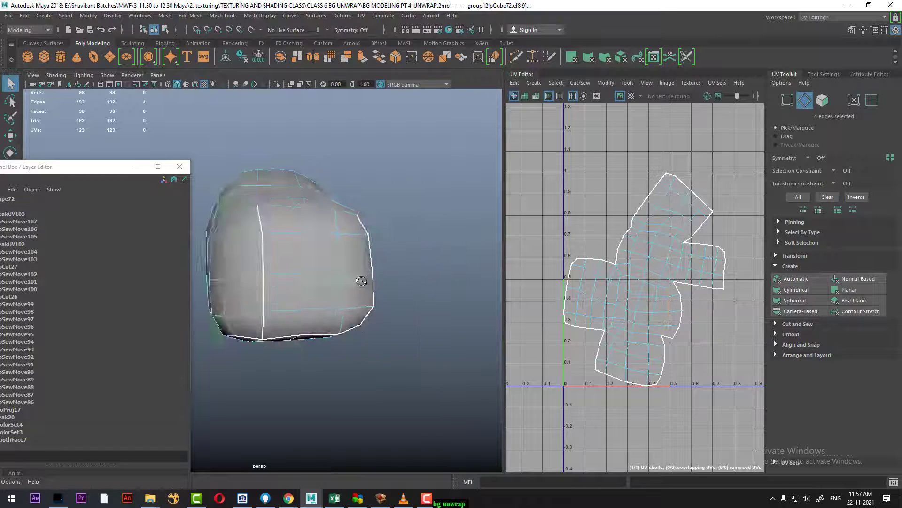
Reselect stone pCube72 and bring up its list of existing materials
{"action": "left_click_drag", "start_coordinate": [402, 294], "coordinate": [334, 274], "text": "alt"}
{"action": "left_click", "coordinate": [407, 224]}
{"action": "mouse_move", "coordinate": [407, 224]}
{"action": "left_mouse_down", "text": "alt"}
{"action": "mouse_move", "coordinate": [396, 304]}
{"action": "mouse_move", "coordinate": [358, 318]}
{"action": "mouse_move", "coordinate": [381, 322]}
{"action": "mouse_move", "coordinate": [332, 277]}
{"action": "left_mouse_up", "text": "alt"}
{"action": "left_click", "coordinate": [332, 277]}
{"action": "right_click_drag", "start_coordinate": [279, 227], "coordinate": [354, 433]}
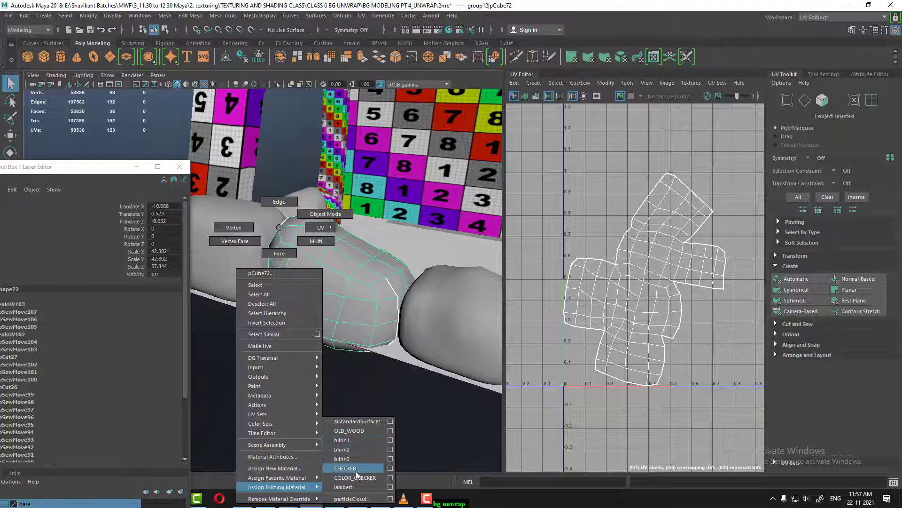
Assign the COLOR_CHECKER material to pCube72, pCube42 and pCube85
{"action": "right_click_drag", "start_coordinate": [354, 433], "coordinate": [355, 478]}
{"action": "left_click", "coordinate": [236, 258]}
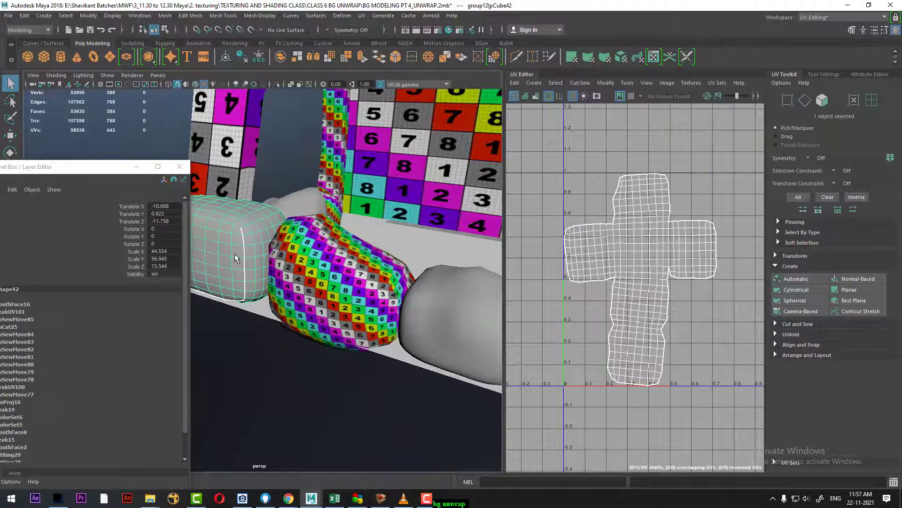
{"action": "key", "text": "g"}
{"action": "left_click", "coordinate": [301, 210]}
{"action": "key", "text": "g"}
Select the checkered stones and delete their construction history
{"action": "scroll", "coordinate": [345, 321], "scroll_direction": "up", "scroll_amount": 1}
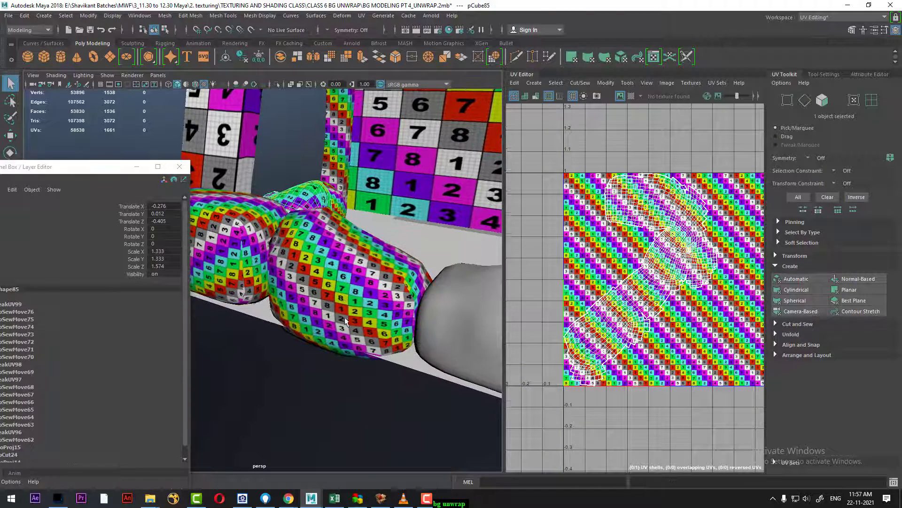
{"action": "left_click_drag", "start_coordinate": [345, 321], "coordinate": [362, 327], "text": "alt"}
{"action": "left_click_drag", "start_coordinate": [449, 336], "coordinate": [357, 282], "text": "alt"}
{"action": "left_click", "coordinate": [348, 286]}
{"action": "left_click", "coordinate": [260, 230], "text": "shift"}
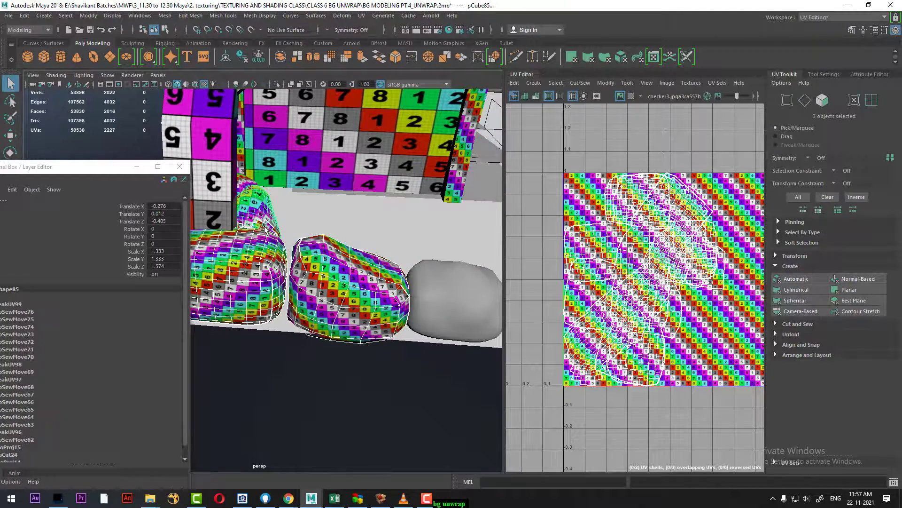
{"action": "left_click", "coordinate": [25, 16]}
{"action": "mouse_move", "coordinate": [51, 126]}
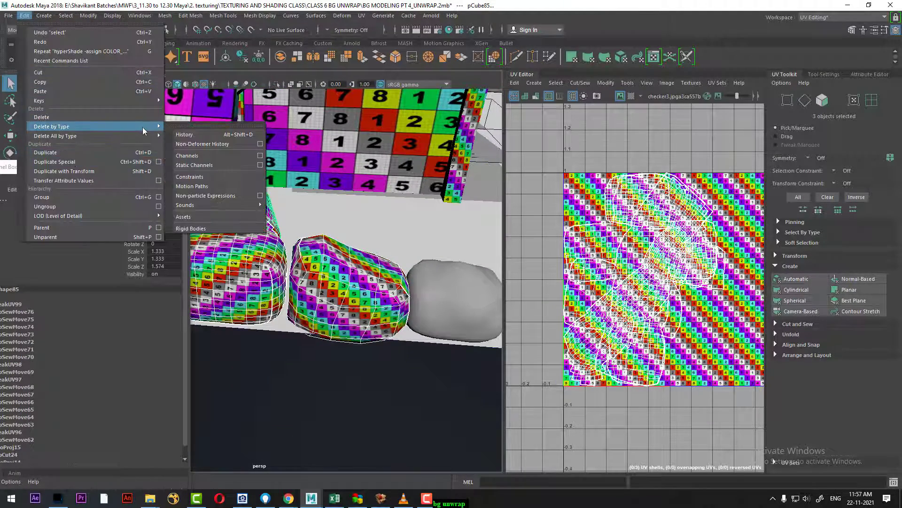
{"action": "left_click", "coordinate": [209, 134]}
Select the middle stone and browse its polygon tools menu without applying anything
{"action": "left_click", "coordinate": [354, 314]}
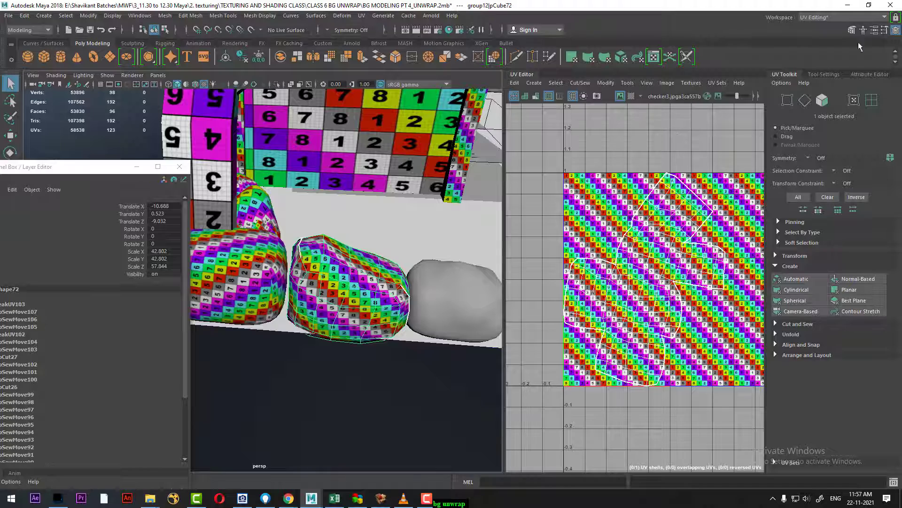
{"action": "scroll", "coordinate": [350, 331], "scroll_direction": "up", "scroll_amount": 3}
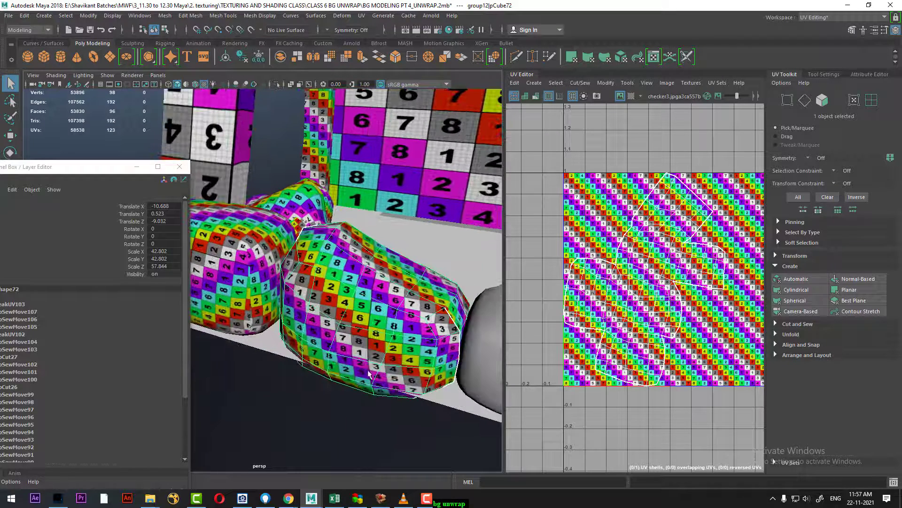
{"action": "right_click_drag", "start_coordinate": [354, 267], "coordinate": [354, 326], "text": "shift"}
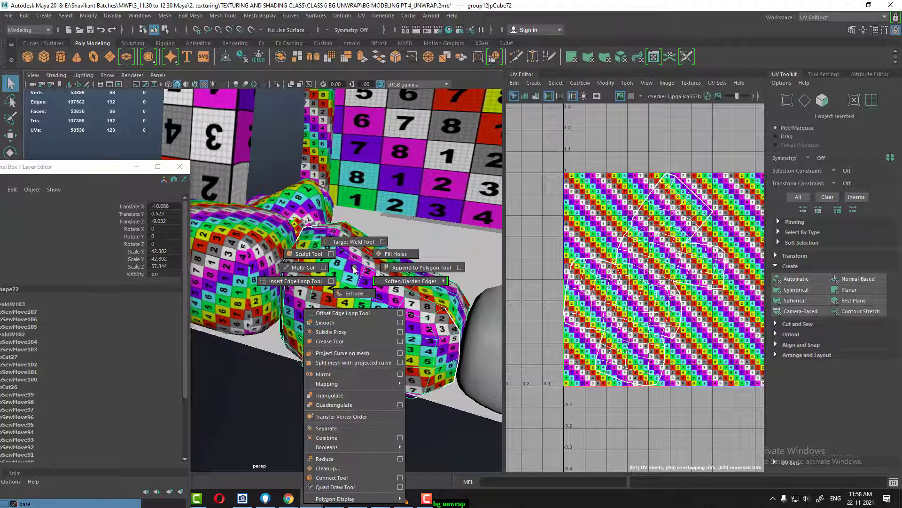
{"action": "right_click_drag", "start_coordinate": [354, 325], "coordinate": [367, 280], "text": "shift"}
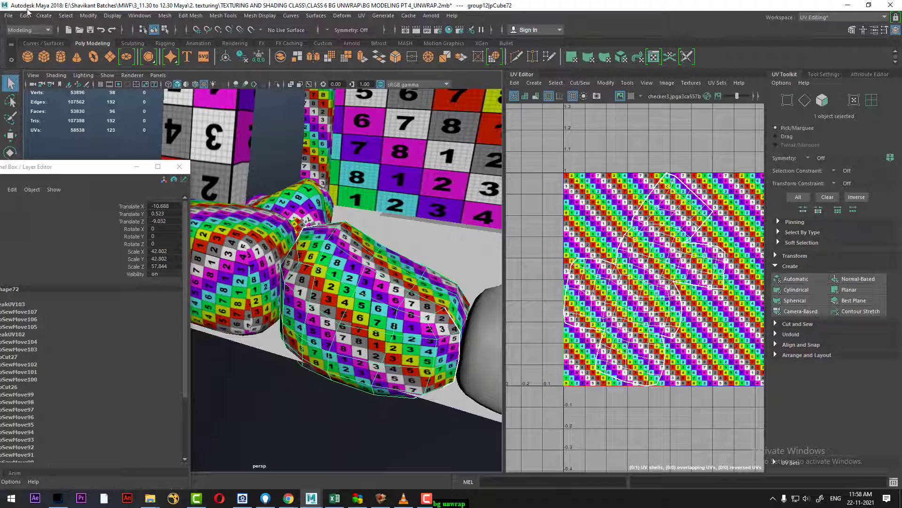
{"action": "left_click", "coordinate": [26, 14]}
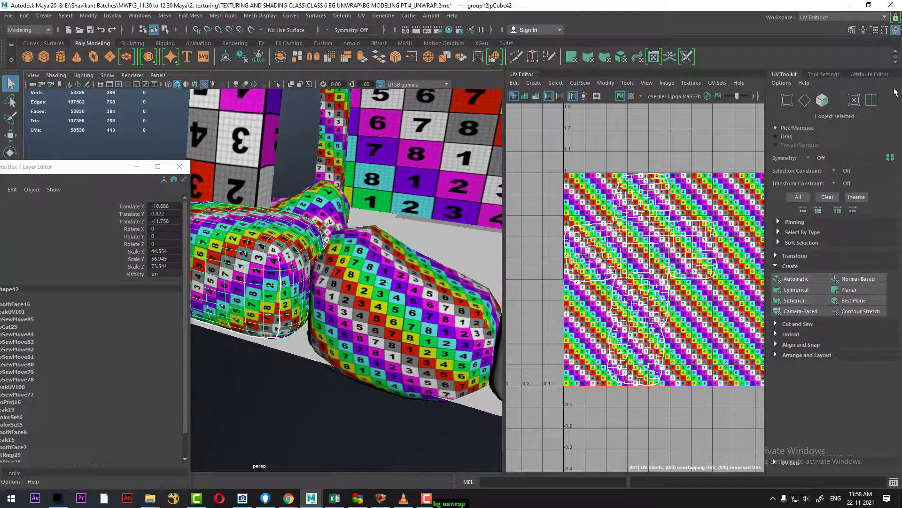
Set polySmoothFace16 Divisions to 0 and delete non-deformer history on pCube42
{"action": "left_click_drag", "start_coordinate": [71, 167], "coordinate": [498, 139]}
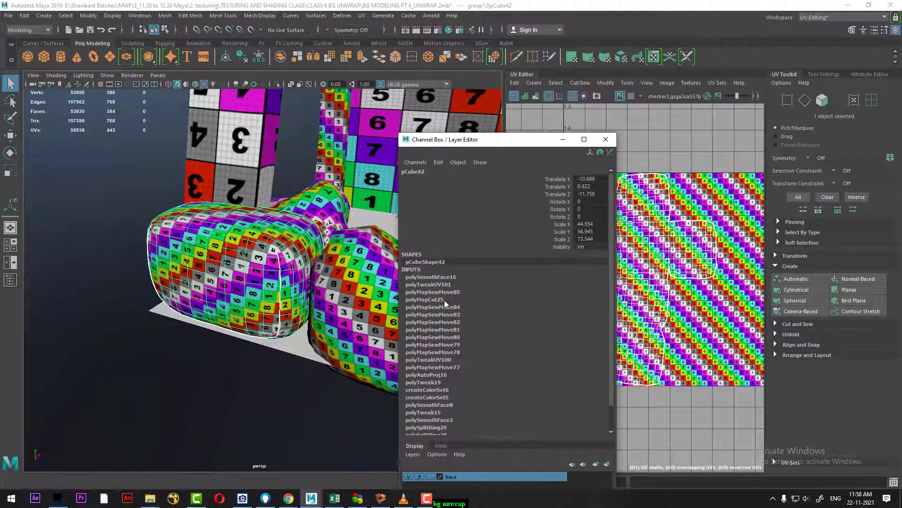
{"action": "left_click", "coordinate": [430, 278]}
{"action": "left_click", "coordinate": [587, 274]}
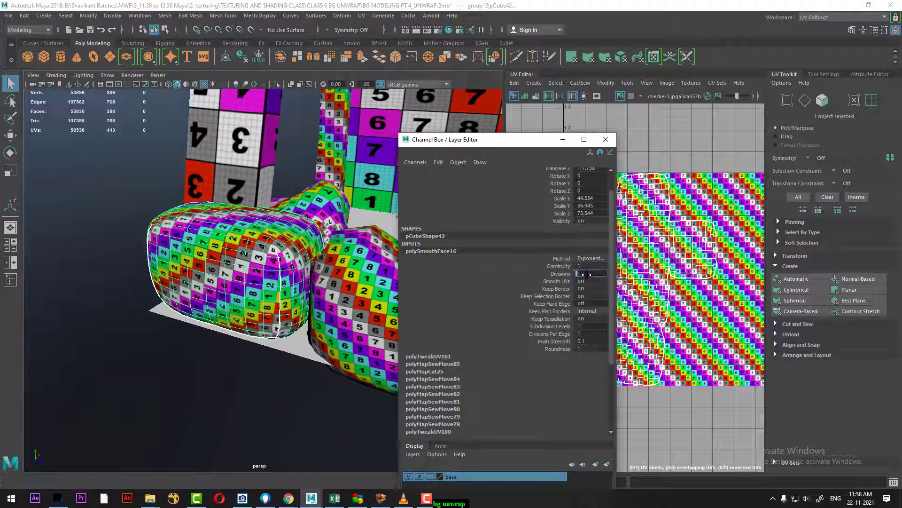
{"action": "key", "text": "Return"}
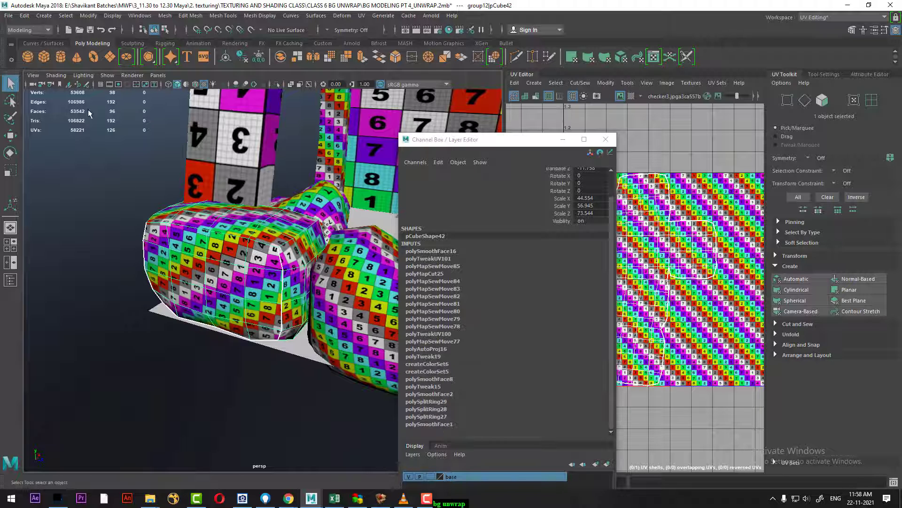
{"action": "left_click", "coordinate": [24, 16]}
{"action": "mouse_move", "coordinate": [52, 126]}
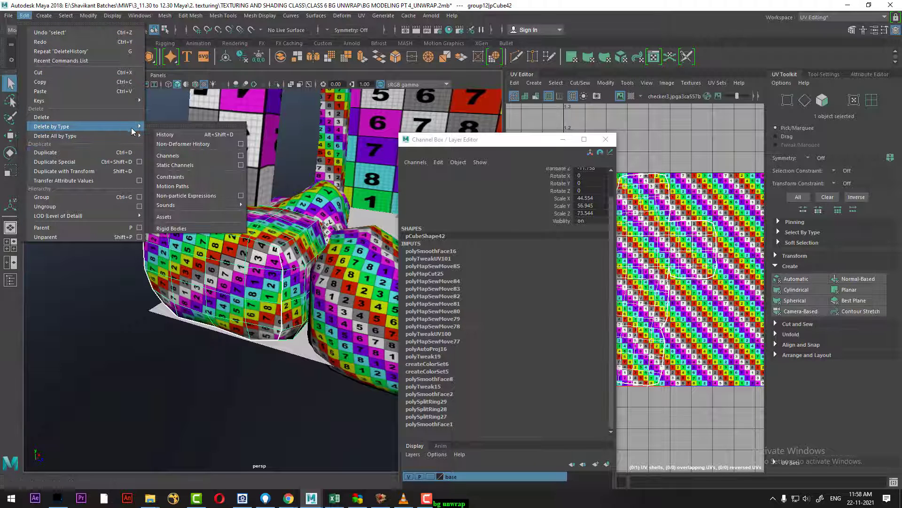
{"action": "left_click", "coordinate": [189, 143]}
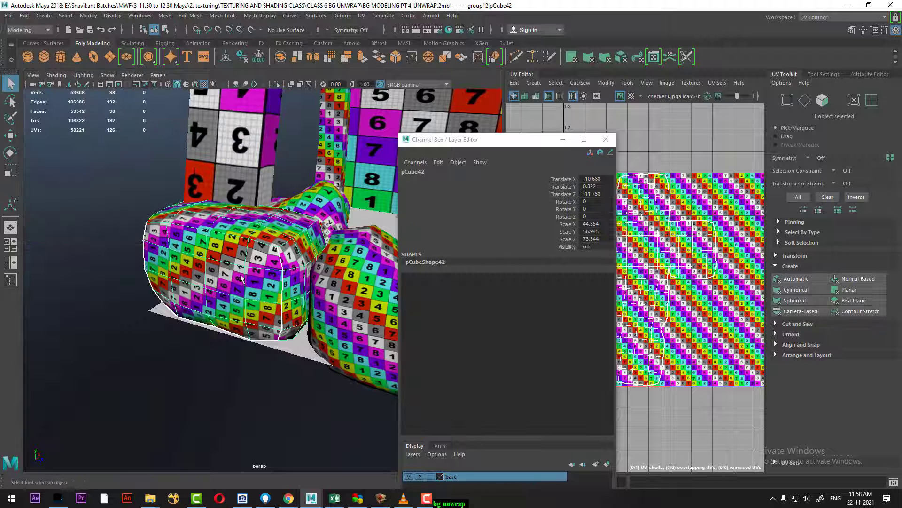
Select pCube72, then back stone pCube85, and close the channel and history window
{"action": "left_click", "coordinate": [350, 296]}
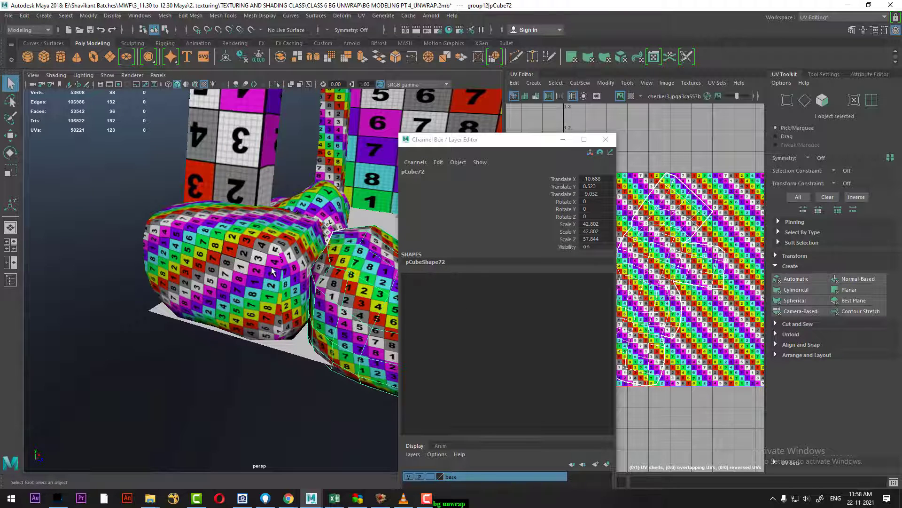
{"action": "left_click_drag", "start_coordinate": [261, 246], "coordinate": [338, 220], "text": "alt"}
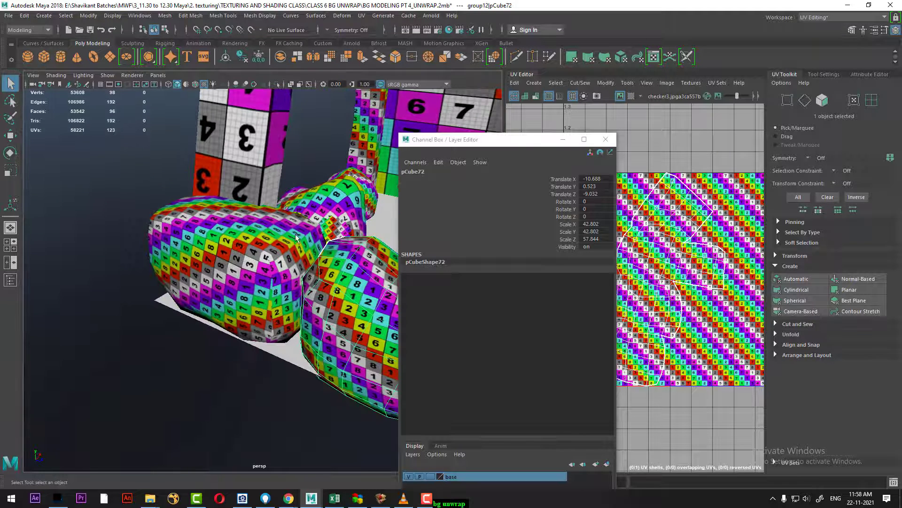
{"action": "left_click", "coordinate": [339, 219]}
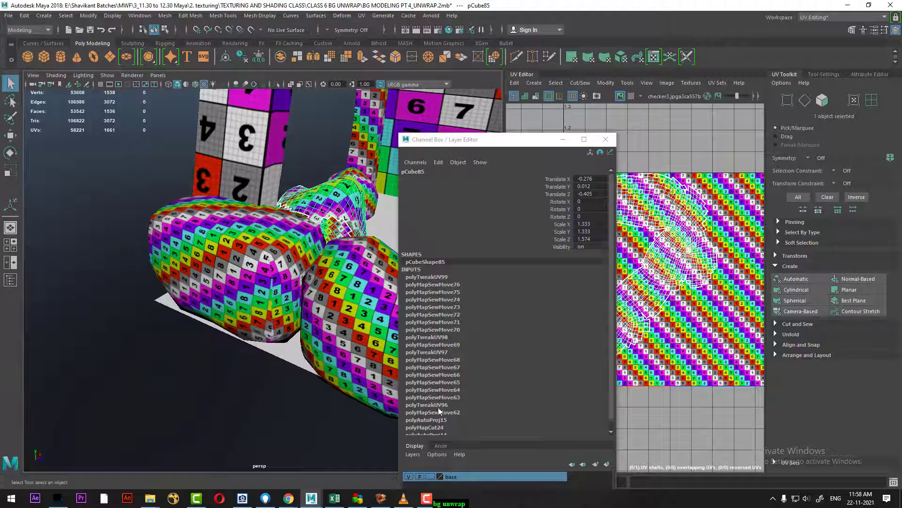
{"action": "scroll", "coordinate": [440, 412], "scroll_direction": "down", "scroll_amount": 1}
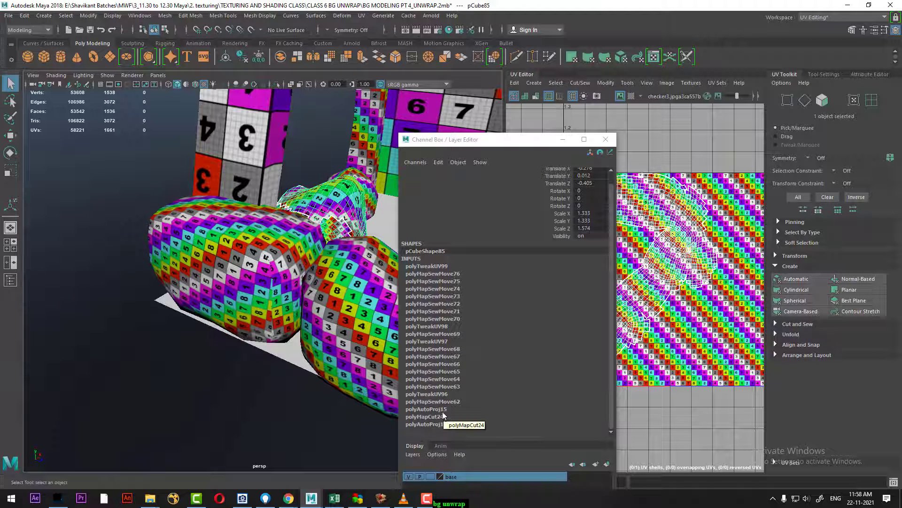
{"action": "left_click", "coordinate": [605, 139]}
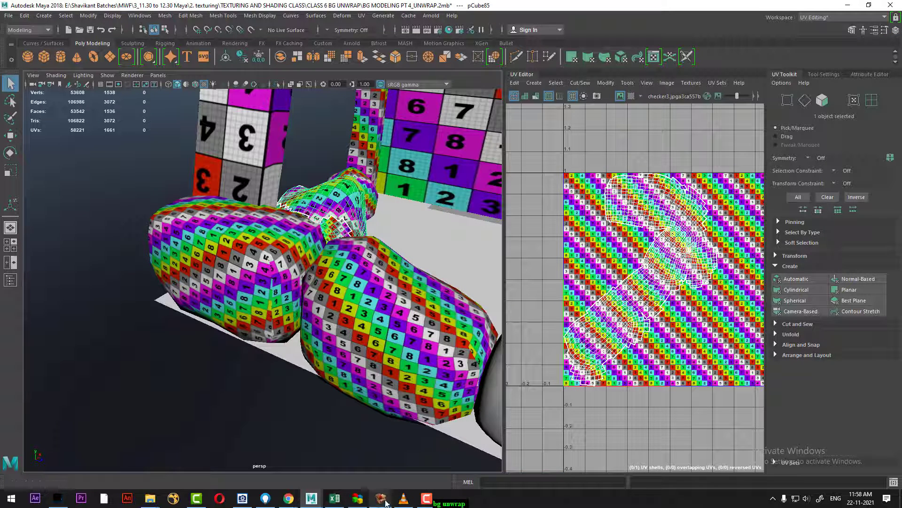
Select boundary stone pCube78 to show its T-shaped UV layout
{"action": "left_click", "coordinate": [427, 498]}
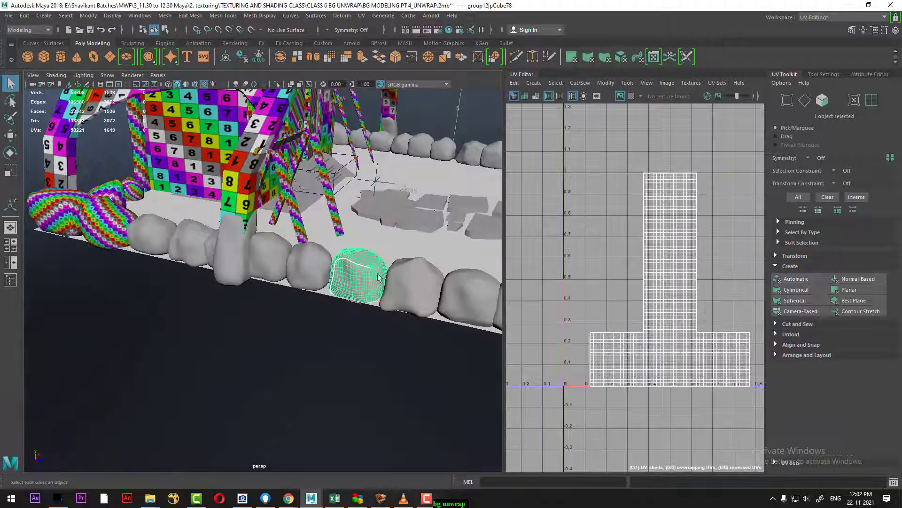